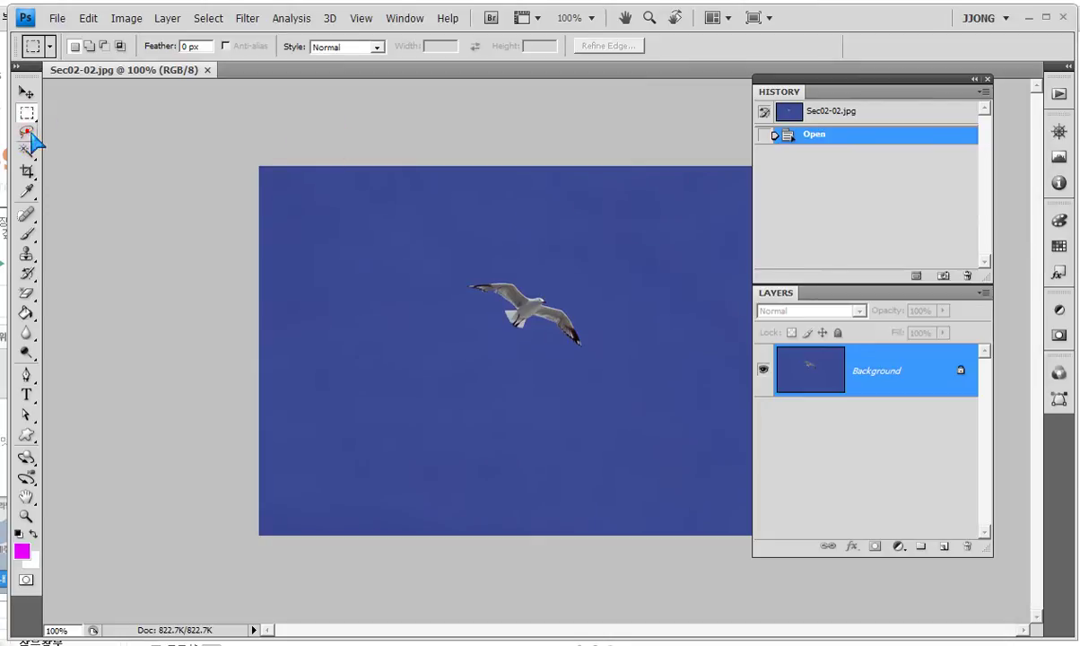
# - Draw and clear a test rectangular marquee beside the gull, then switch to the Lasso Tool
pyautogui.moveTo(513, 349); pyautogui.dragTo(441, 284)
pyautogui.click(381, 237)
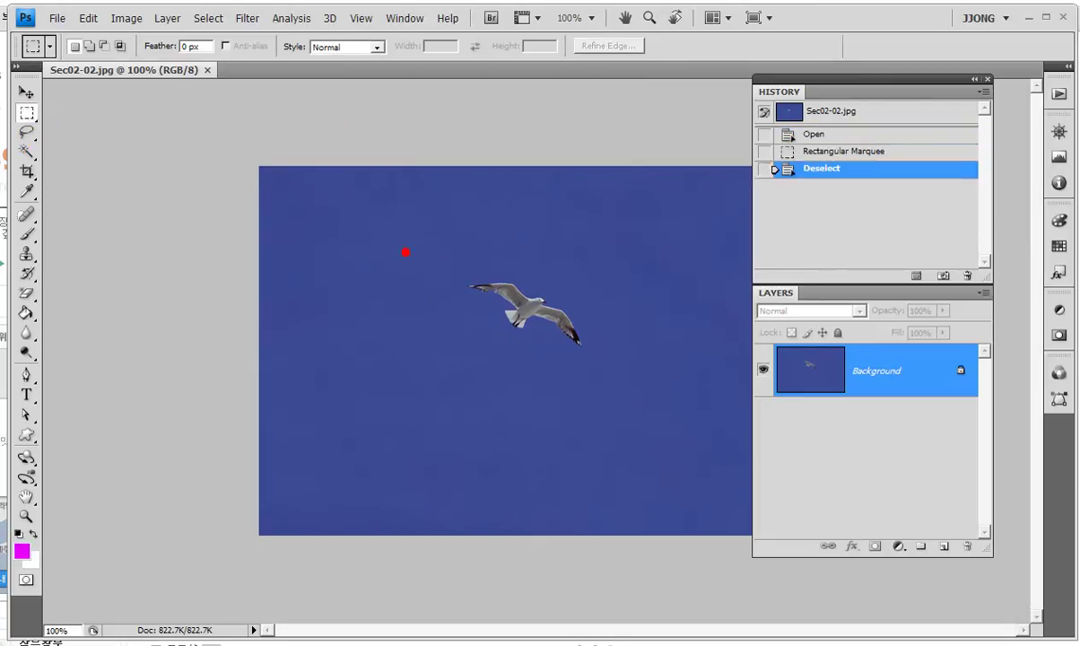
pyautogui.click(27, 132)
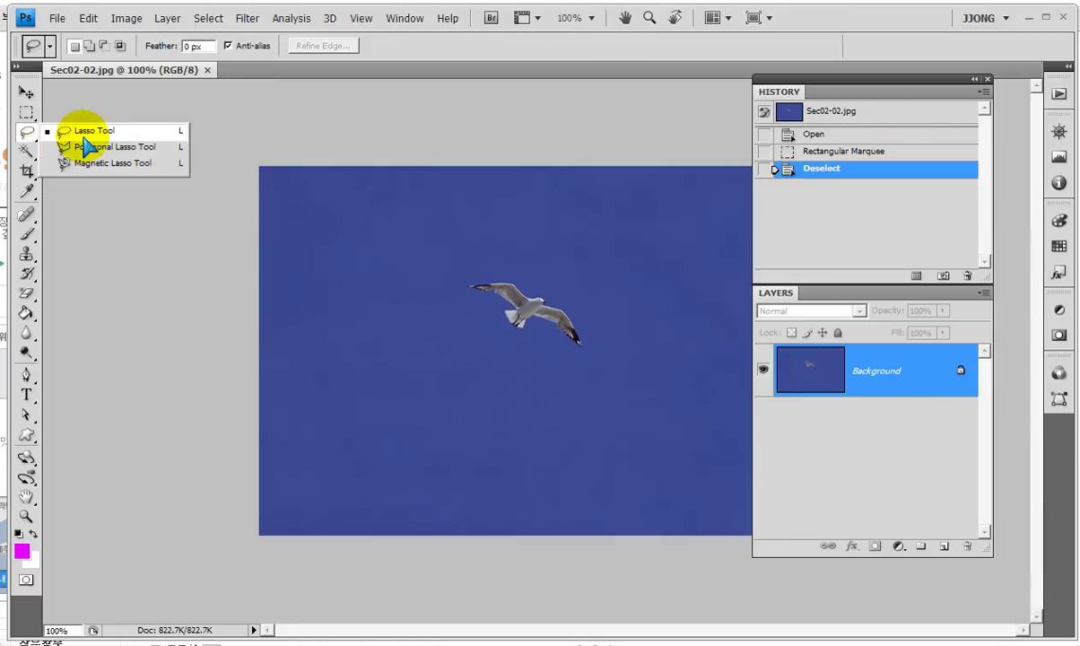
# - Outline the gull with a freehand lasso selection, undoing an accidental pixel move
pyautogui.click(84, 134)
pyautogui.moveTo(478, 329)
pyautogui.mouseDown()
pyautogui.moveTo(624, 301)
pyautogui.moveTo(470, 320)
pyautogui.mouseUp()
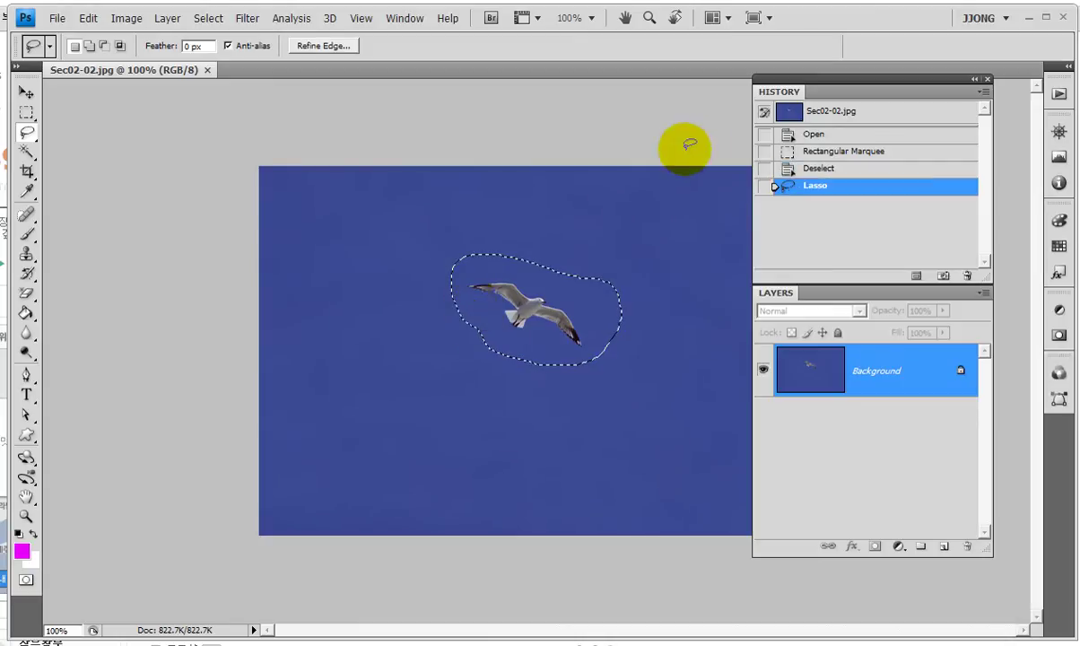
pyautogui.click(443, 259)
pyautogui.moveTo(460, 276)
pyautogui.mouseDown()
pyautogui.moveTo(572, 290)
pyautogui.moveTo(579, 326)
pyautogui.moveTo(525, 344)
pyautogui.moveTo(463, 305)
pyautogui.moveTo(461, 284)
pyautogui.moveTo(574, 322)
pyautogui.moveTo(594, 252)
pyautogui.mouseUp()
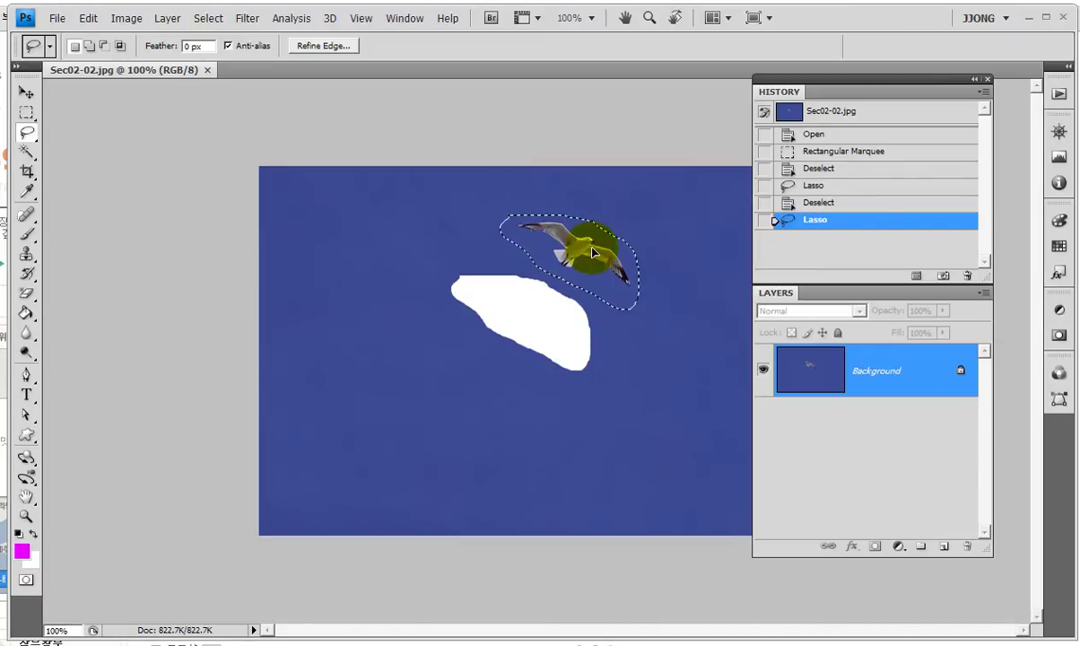
pyautogui.hotkey('ctrl', 'z')
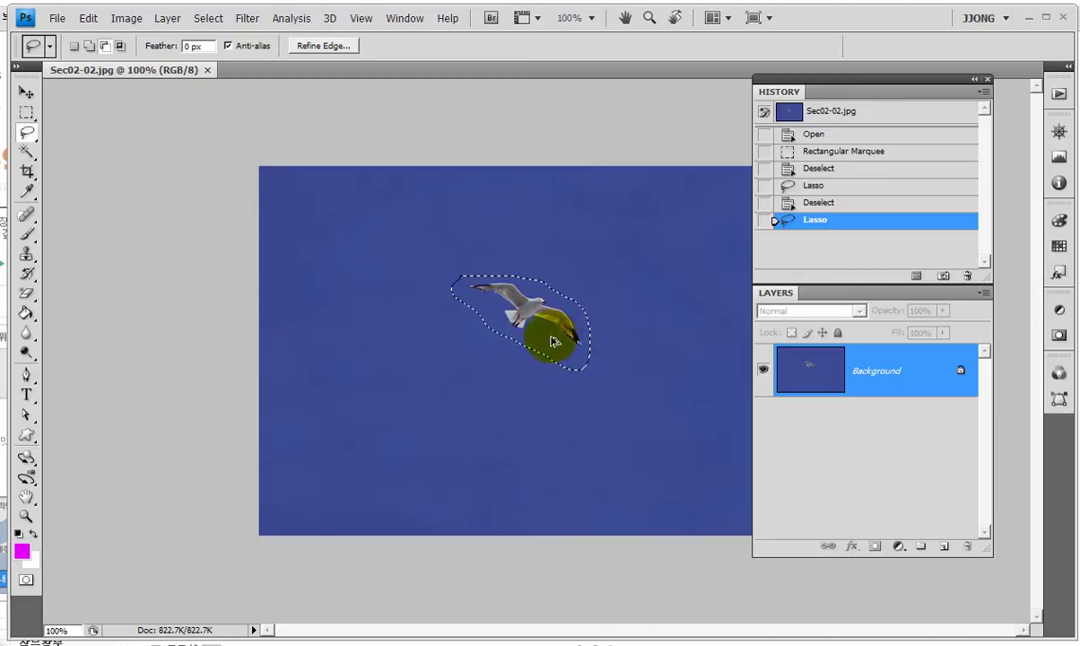
# - Alt-drag copies of the selected gull across the sky, then deselect
pyautogui.moveTo(534, 303); pyautogui.dragTo(661, 299)
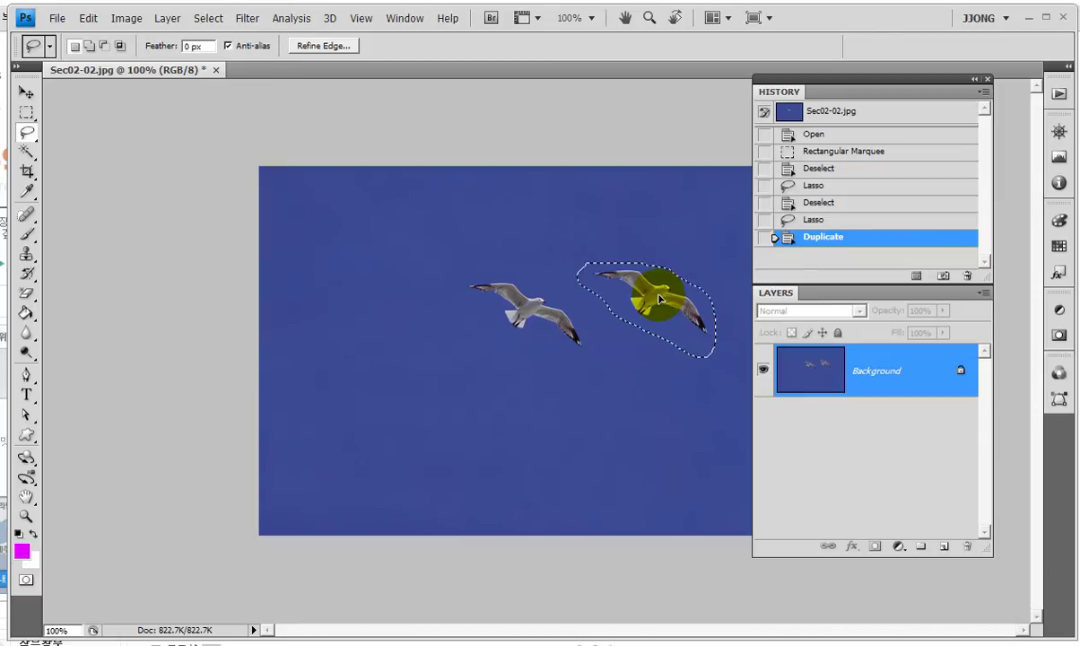
pyautogui.moveTo(660, 299)
pyautogui.mouseDown()
pyautogui.moveTo(391, 303)
pyautogui.moveTo(578, 428)
pyautogui.moveTo(397, 390)
pyautogui.moveTo(354, 413)
pyautogui.mouseUp()
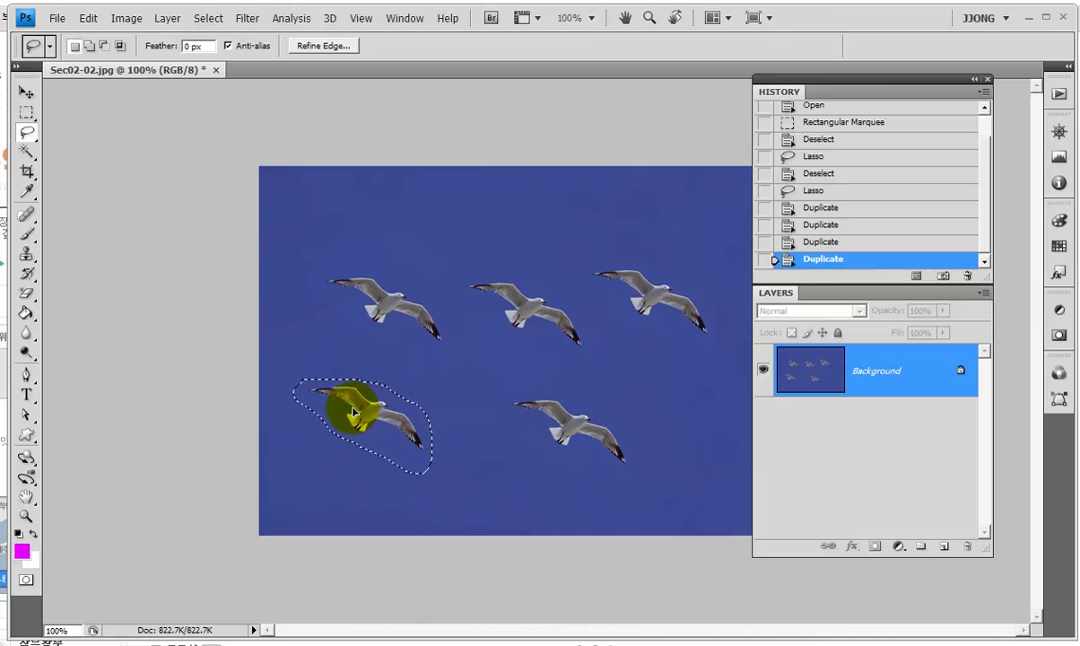
pyautogui.click(653, 241)
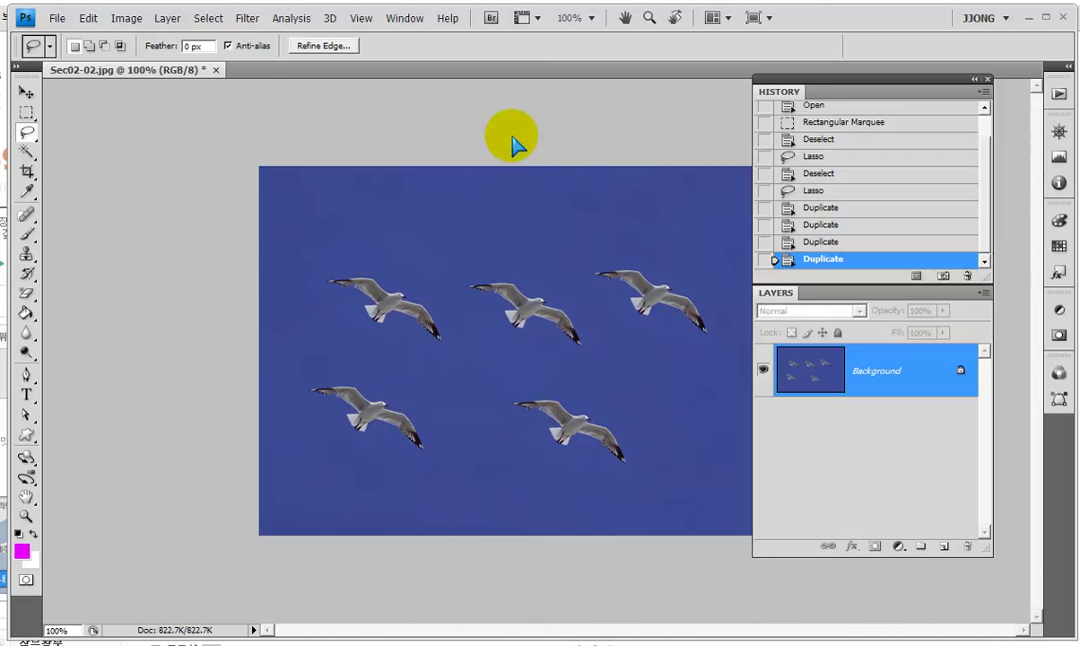
# - Float the photo in an enlarged window and revert it to the Sec02-02.jpg history snapshot
pyautogui.click(652, 176)
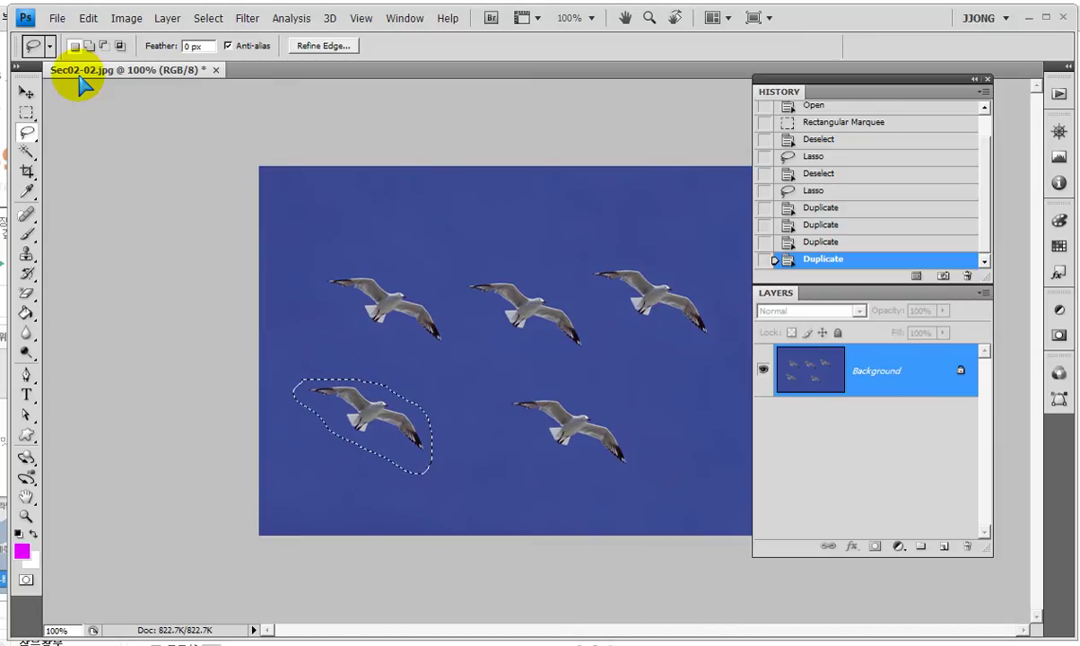
pyautogui.moveTo(90, 82); pyautogui.dragTo(94, 97)
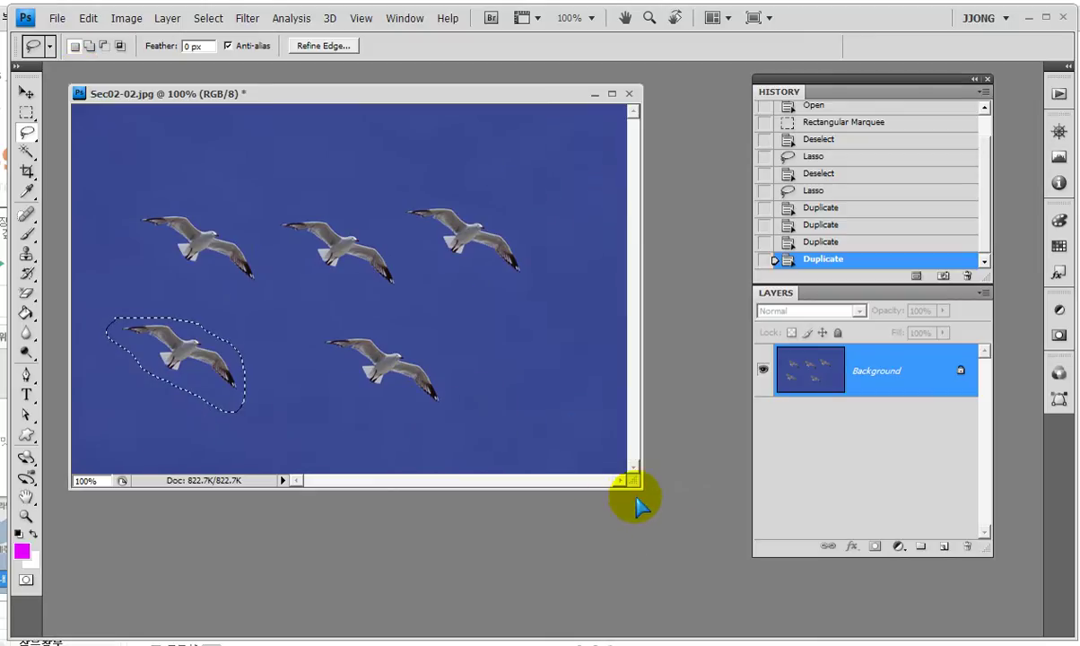
pyautogui.moveTo(640, 500); pyautogui.dragTo(696, 523)
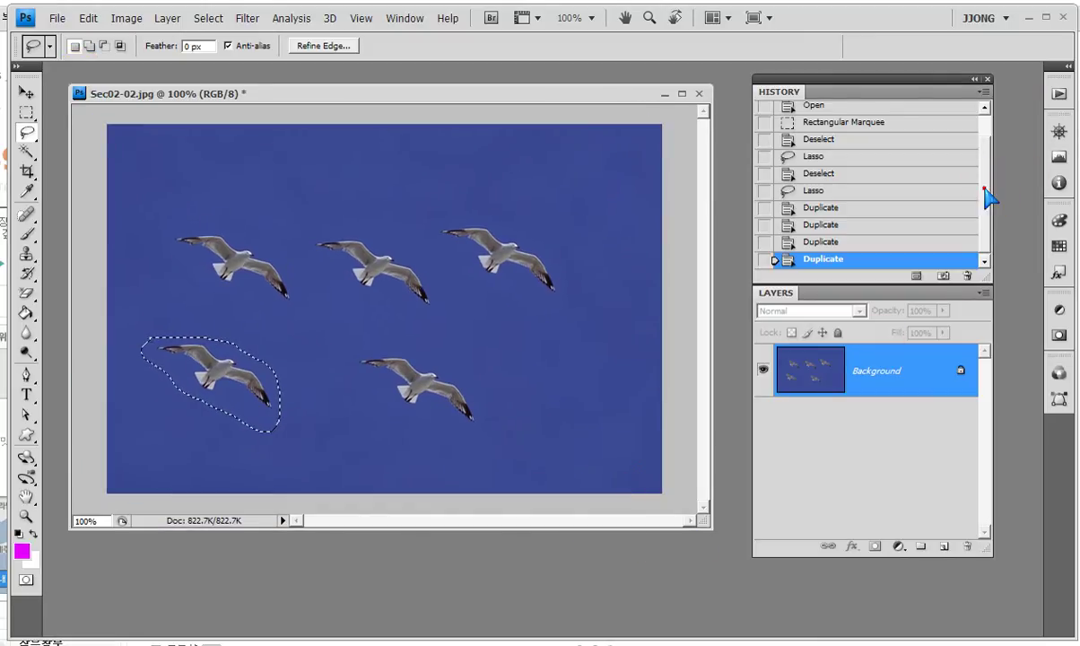
pyautogui.scroll(2, 935, 125)
pyautogui.click(928, 114)
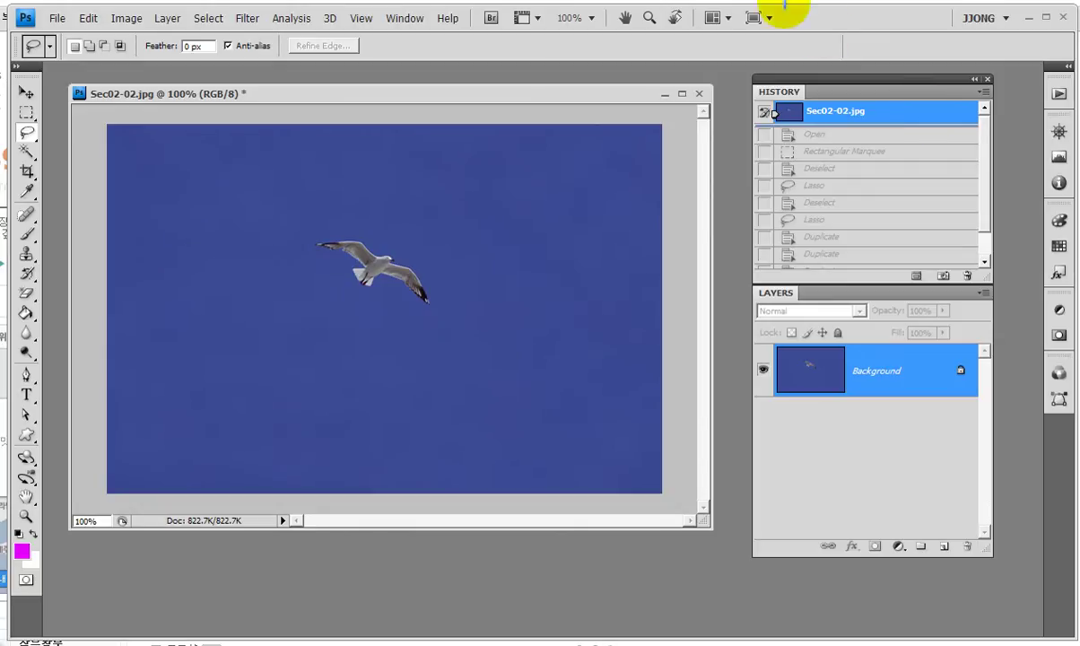
# - Draw a loose lasso selection around the lone gull
pyautogui.moveTo(330, 210)
pyautogui.mouseDown()
pyautogui.moveTo(348, 209)
pyautogui.moveTo(332, 221)
pyautogui.mouseUp()
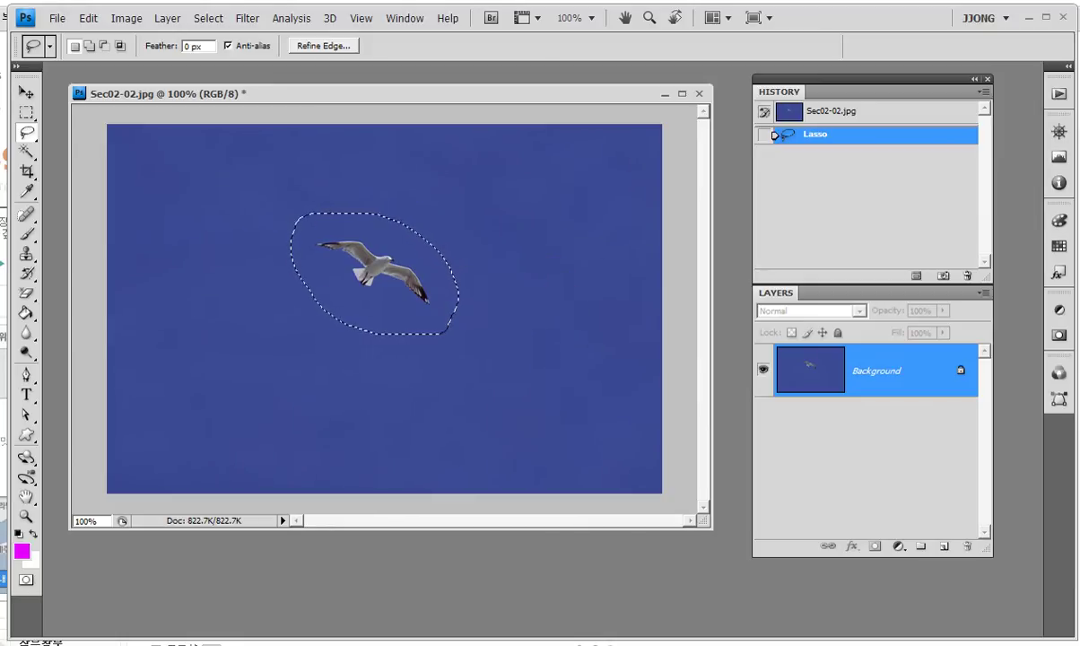
# - Replace all the notes' text with the heading '< ctrl + j>'
pyautogui.hotkey('ctrl', 'a')
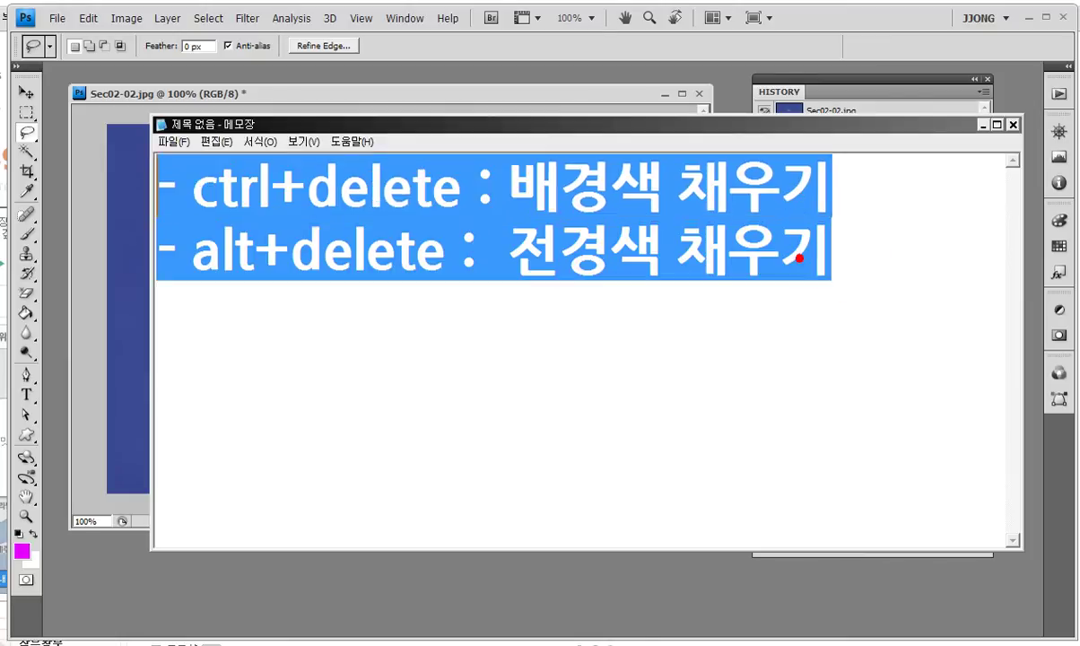
pyautogui.write('<ㅊ')
pyautogui.press('BackSpace')
pyautogui.write('ctrl ')
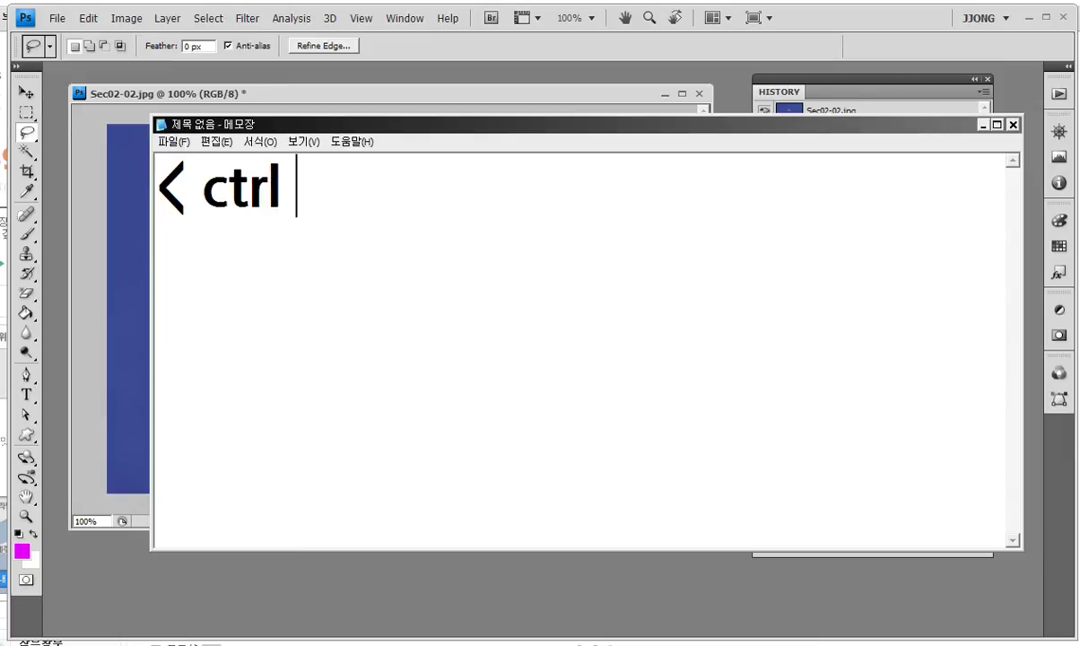
pyautogui.write('+ j')
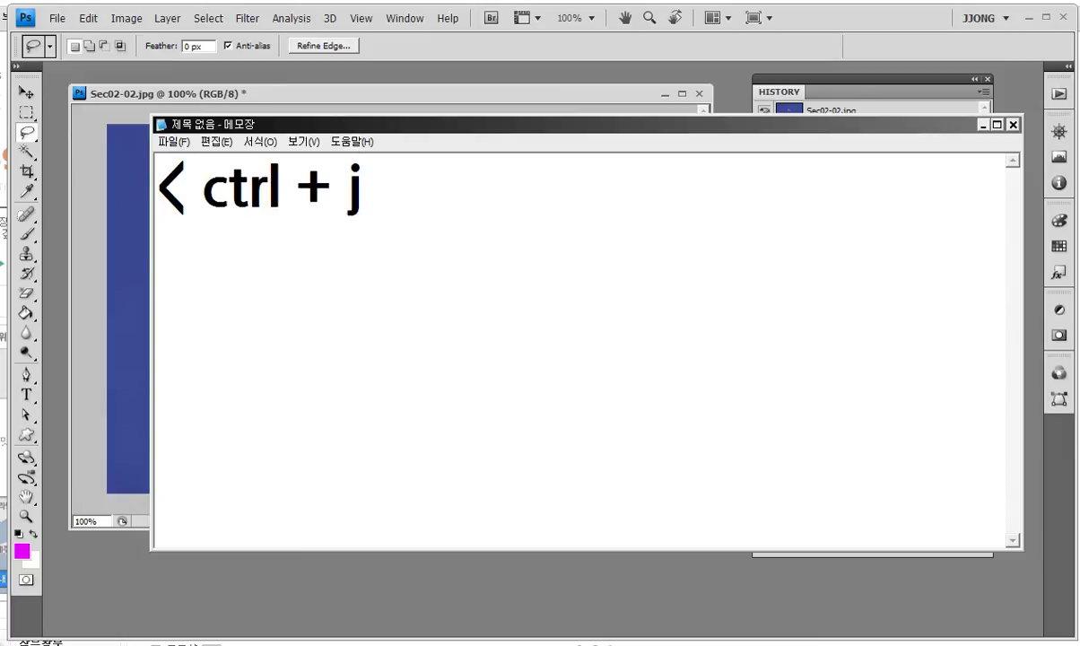
pyautogui.write('>')
# - Add the note '- 선택되어 있을 때, 선택영역을 새로운 레이어로 복사' below the heading
pyautogui.press('Return')
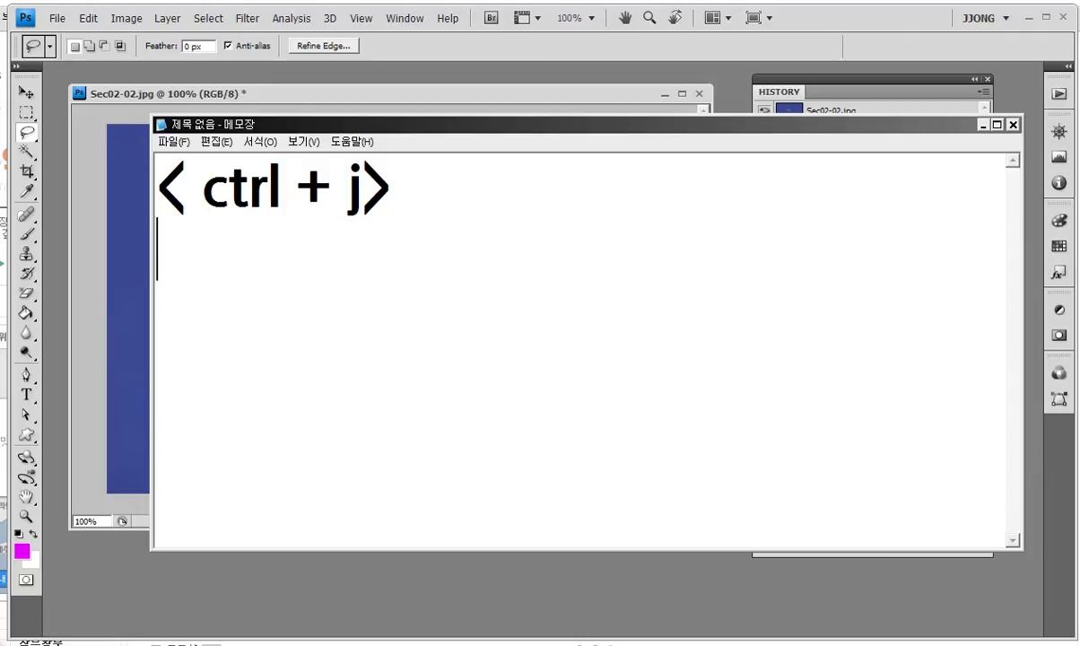
pyautogui.write('-')
pyautogui.write(' ㅅ선택5')
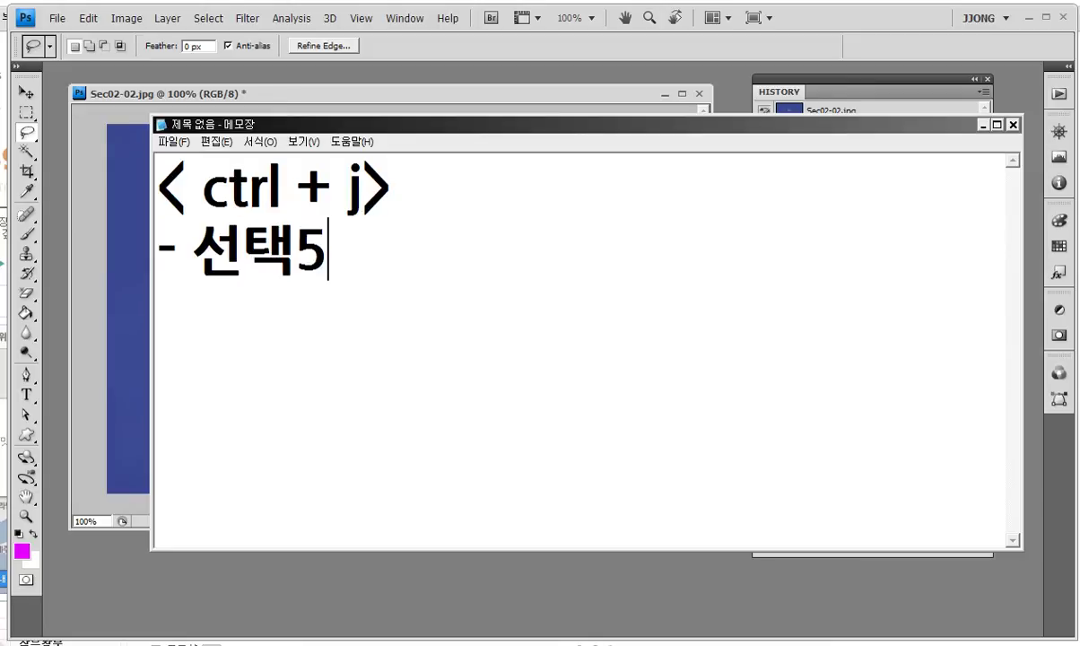
pyautogui.press('BackSpace')
pyautogui.write('도되어 있으을 때,')
pyautogui.press('Return')
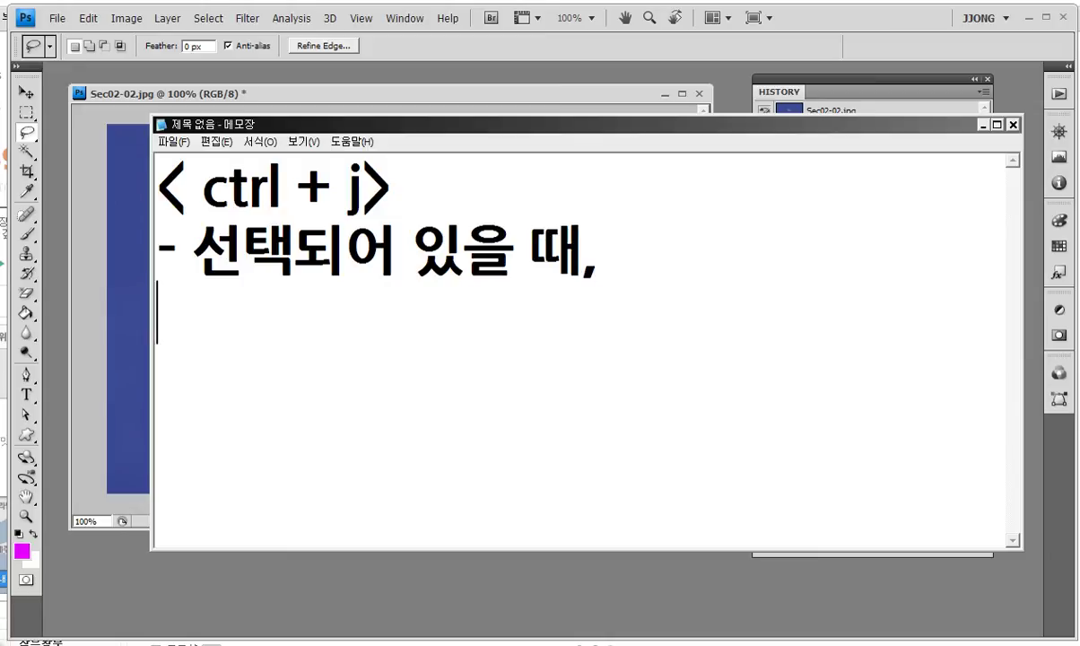
pyautogui.write('선택')
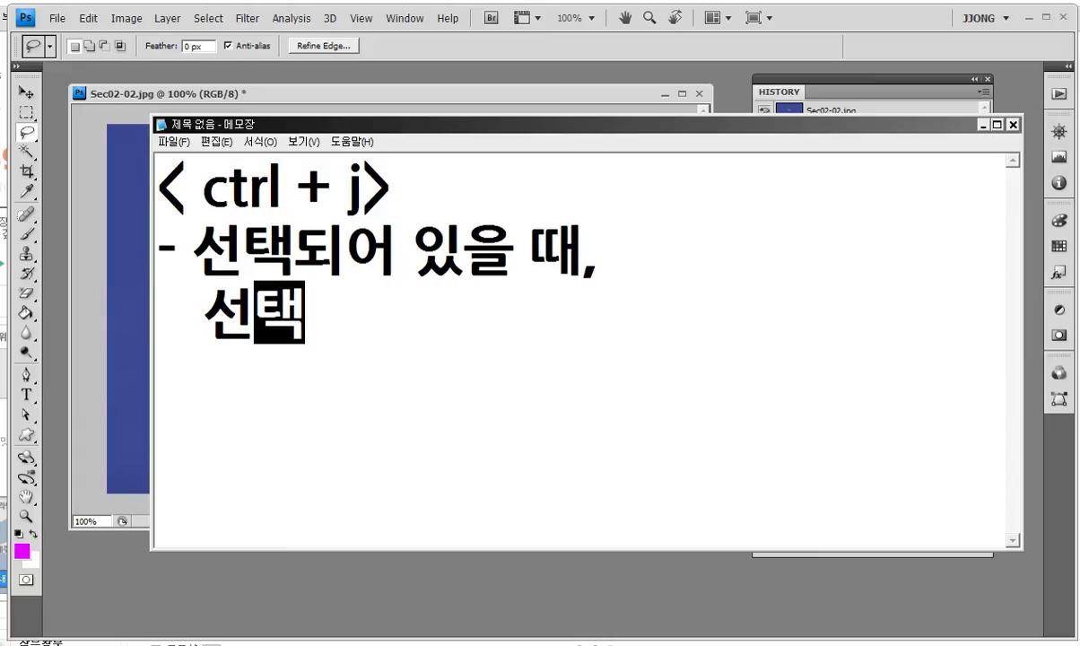
pyautogui.write('영역을 새로')
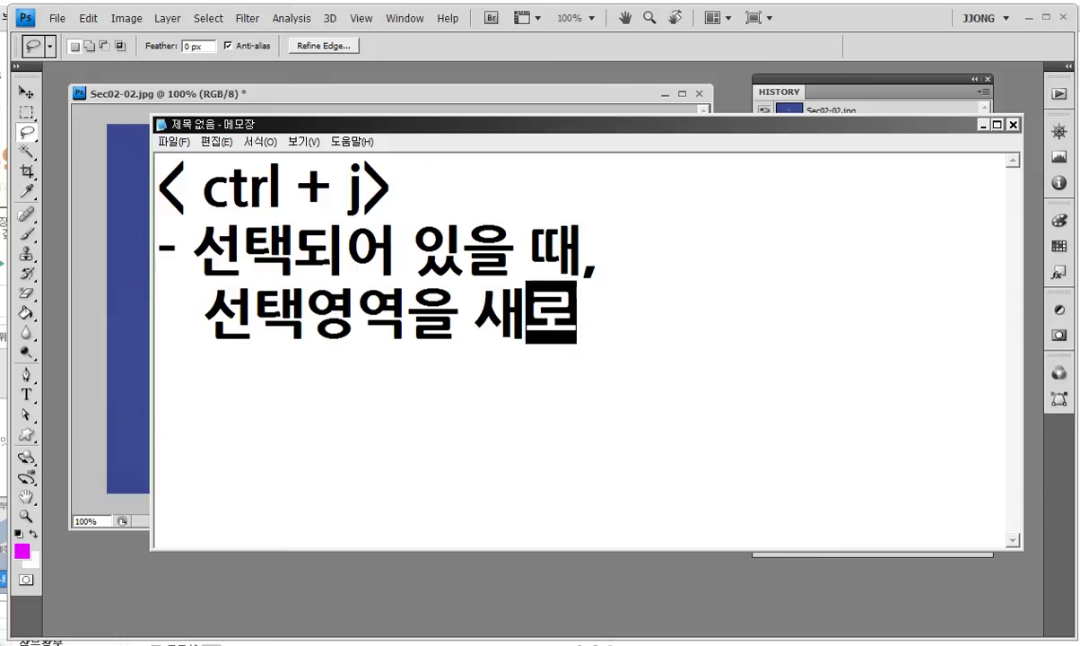
pyautogui.write('운 ㄹ렝오')
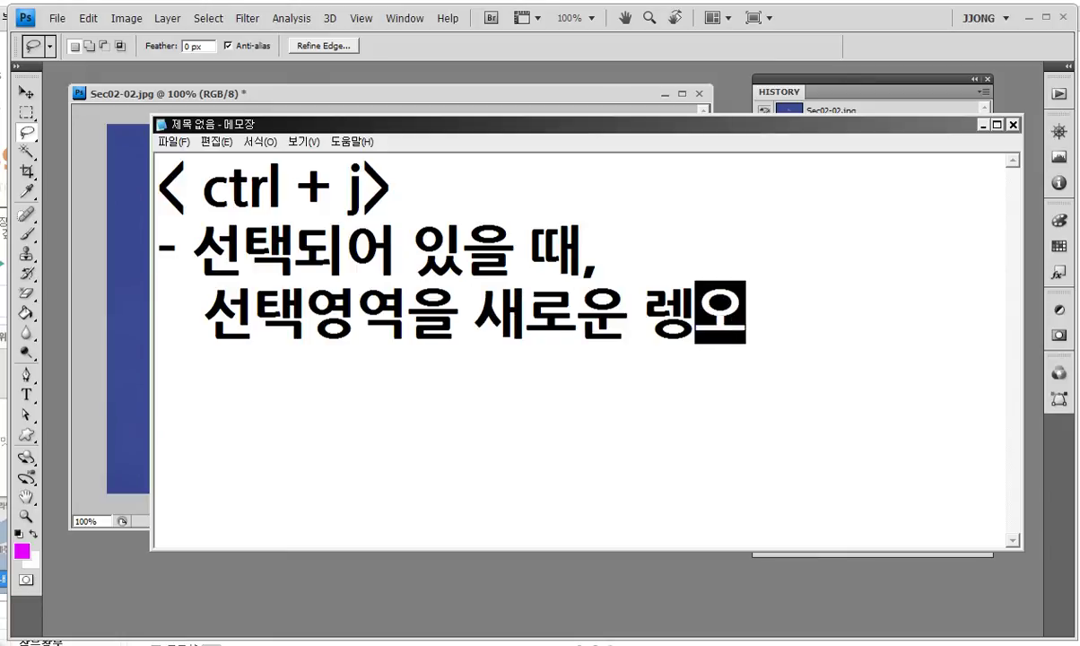
pyautogui.press('BackSpace')
pyautogui.press('BackSpace')
pyautogui.press('BackSpace')
pyautogui.write('레이어로 ㅂ복사')
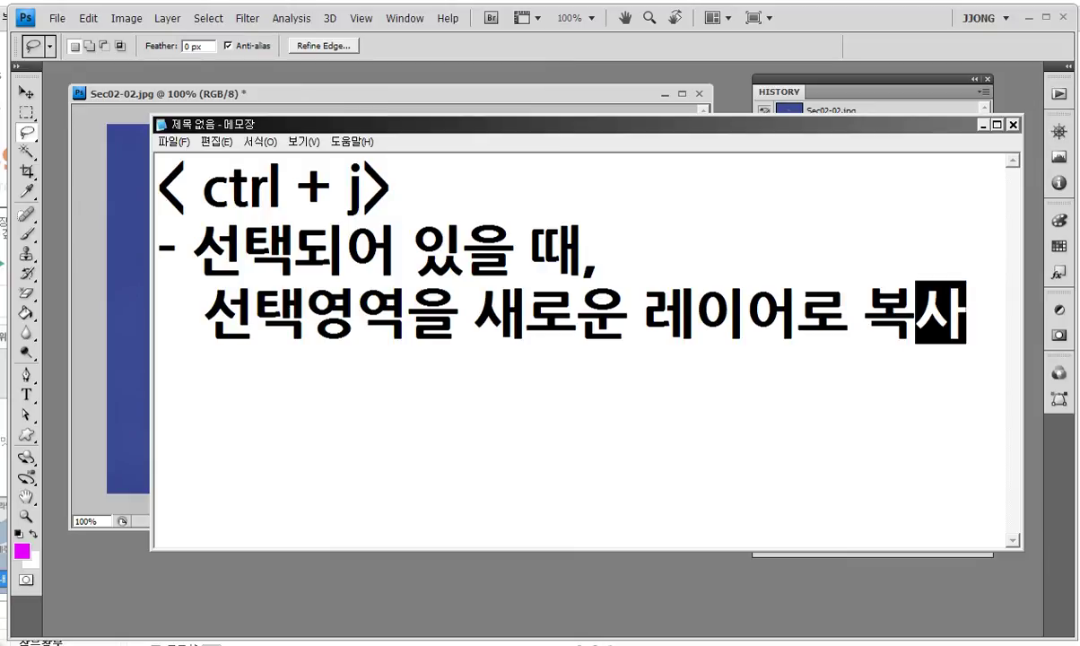
# - Add the second case '- 선택되어 있지 않을 때, 레이어 자체를 복사' to the note
pyautogui.moveTo(690, 125)
pyautogui.mouseDown()
pyautogui.moveTo(413, 218)
pyautogui.moveTo(771, 78)
pyautogui.mouseUp()
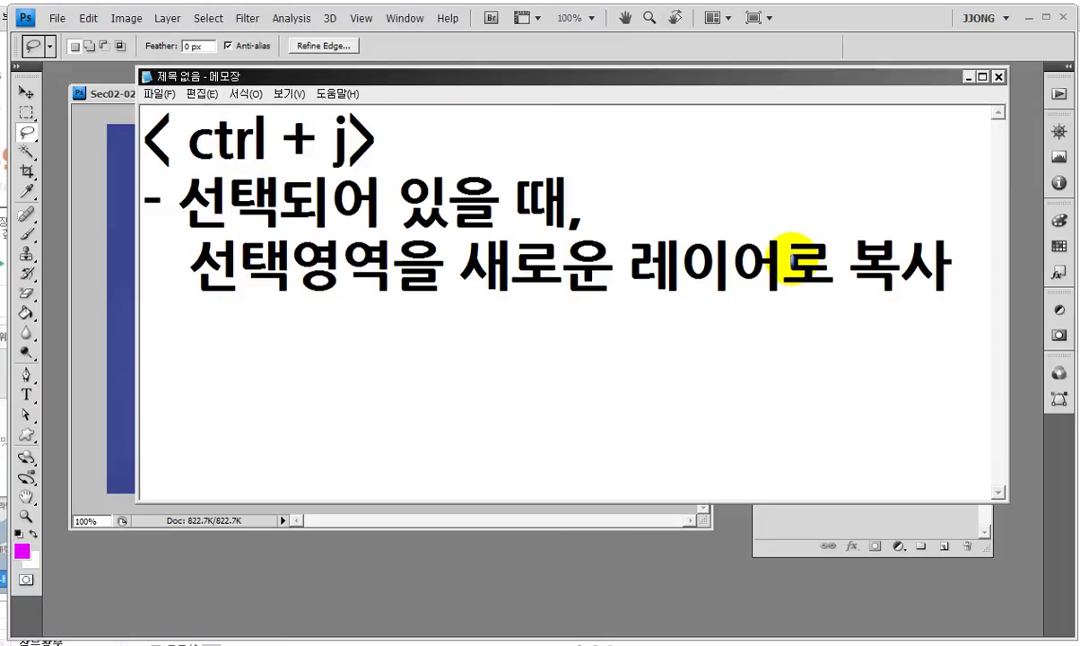
pyautogui.press('Return')
pyautogui.write('-ㅅ')
pyautogui.press('BackSpace')
pyautogui.write('서택되어 ')
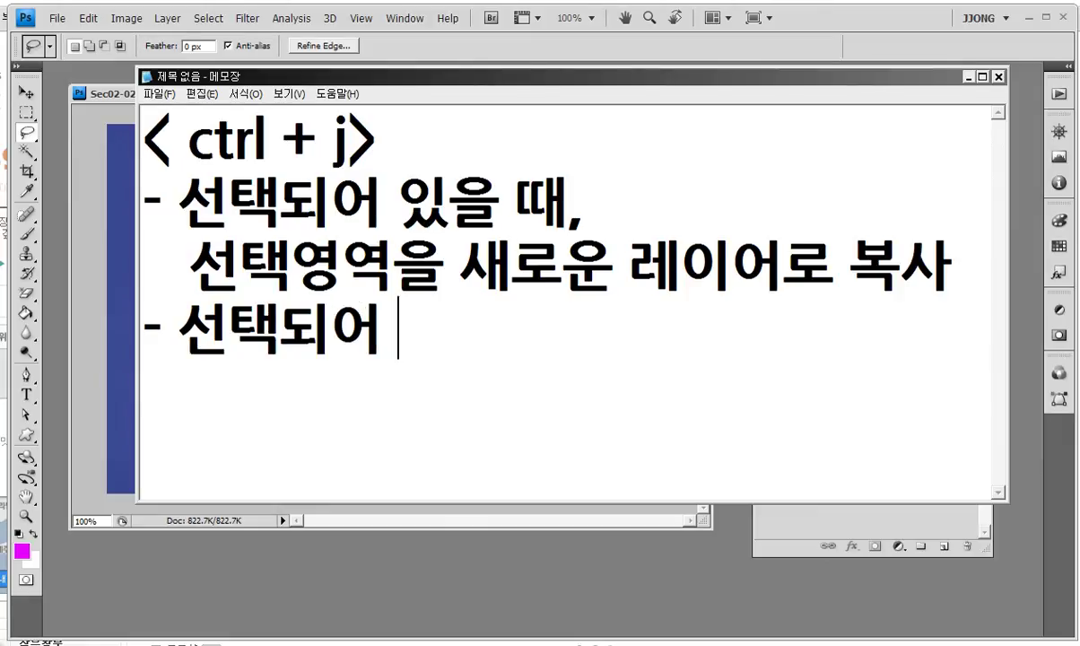
pyautogui.write('있지 않을 때,')
pyautogui.press('Return')
pyautogui.press('BackSpace')
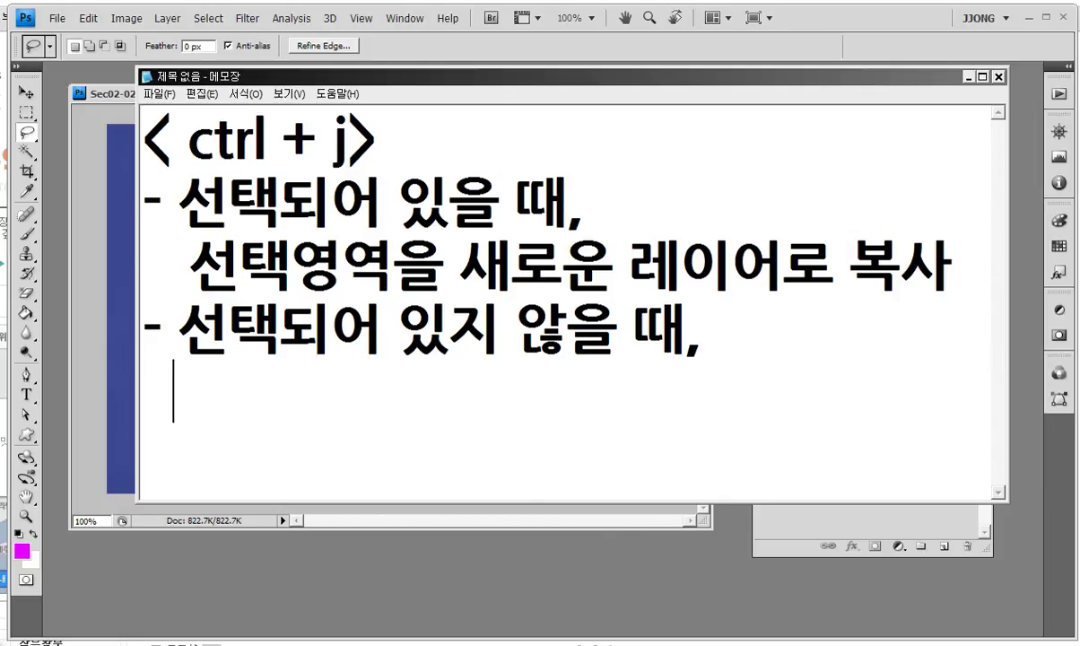
pyautogui.write('ㄹㅔㅇㅓ')
pyautogui.press('BackSpace')
pyautogui.write('ㅣ')
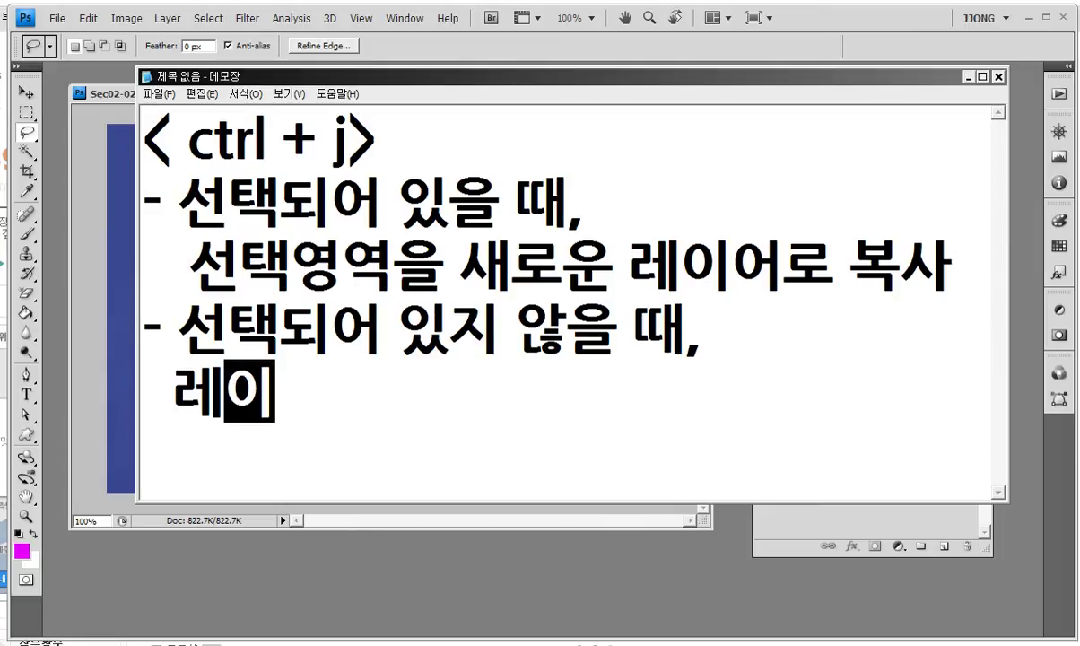
pyautogui.write('어 자체를 ㅂㅗㄱㅅㅏ')
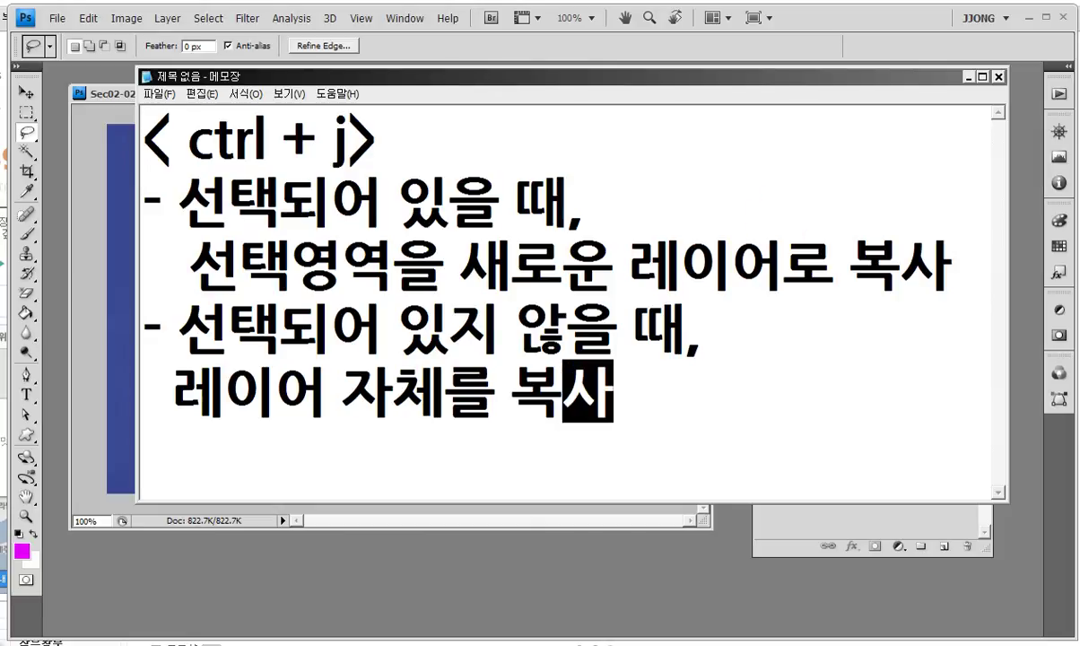
# - Insert the line '=> Layer1,2,3~~~' under the first bullet
pyautogui.click(955, 266)
pyautogui.press('Return')
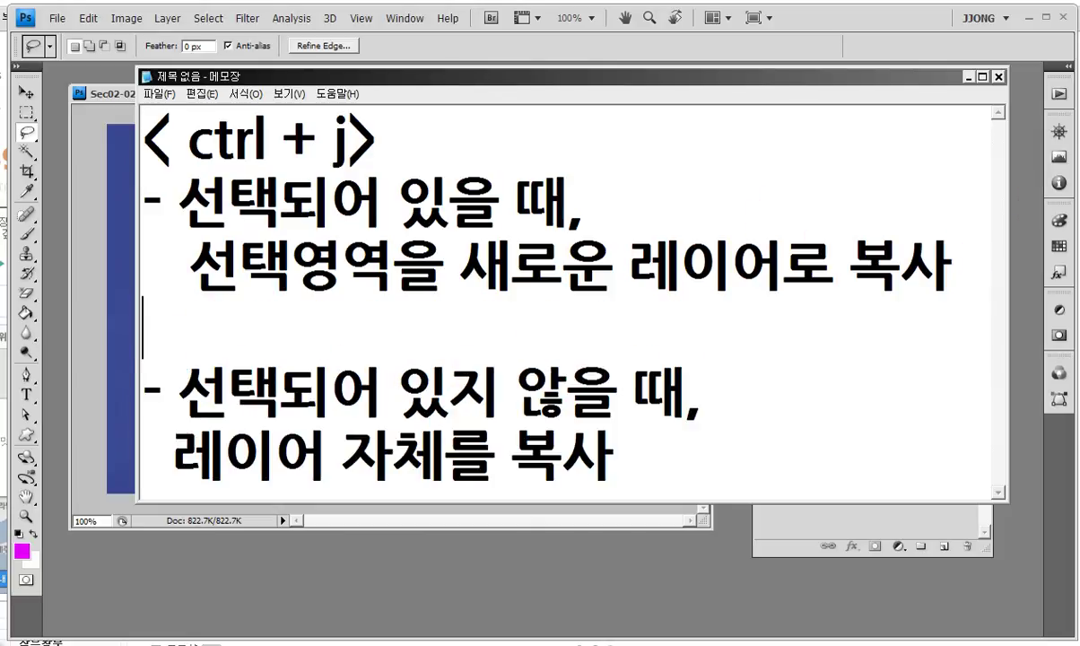
pyautogui.write('ㅠㅠ')
pyautogui.press('BackSpace')
pyautogui.press('BackSpace')
pyautogui.write('=> ')
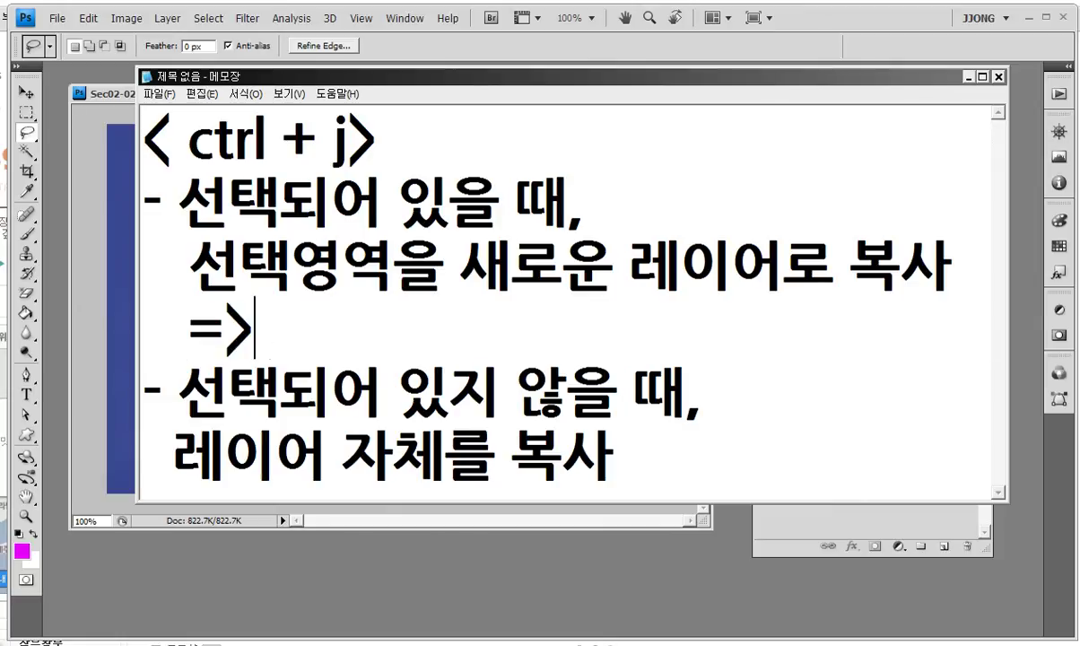
pyautogui.write('Layer')
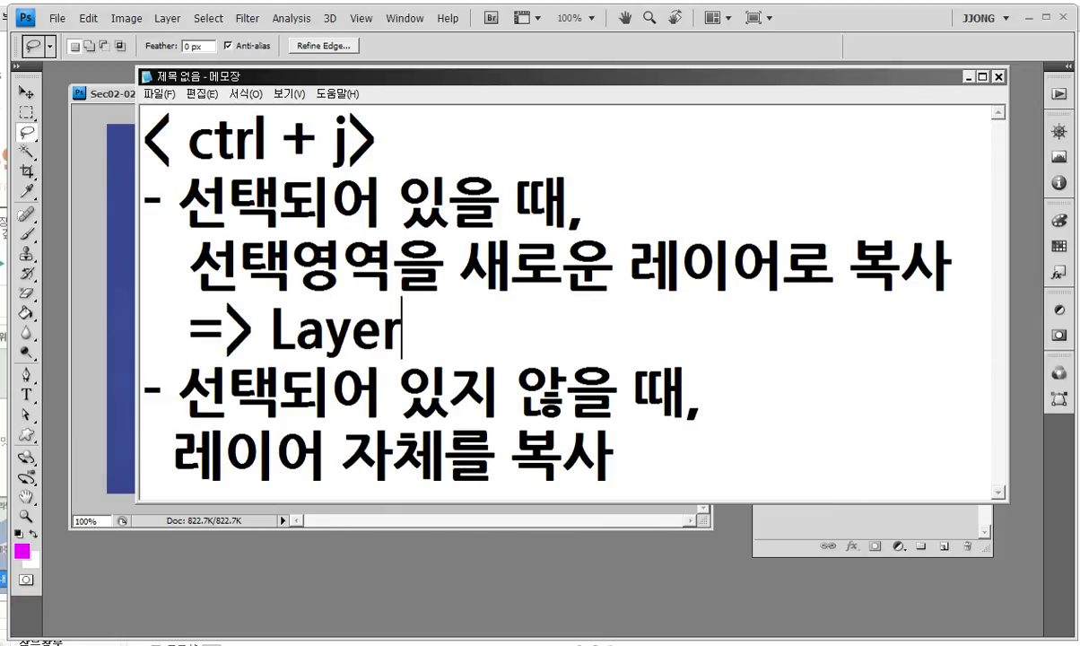
pyautogui.write('1,')
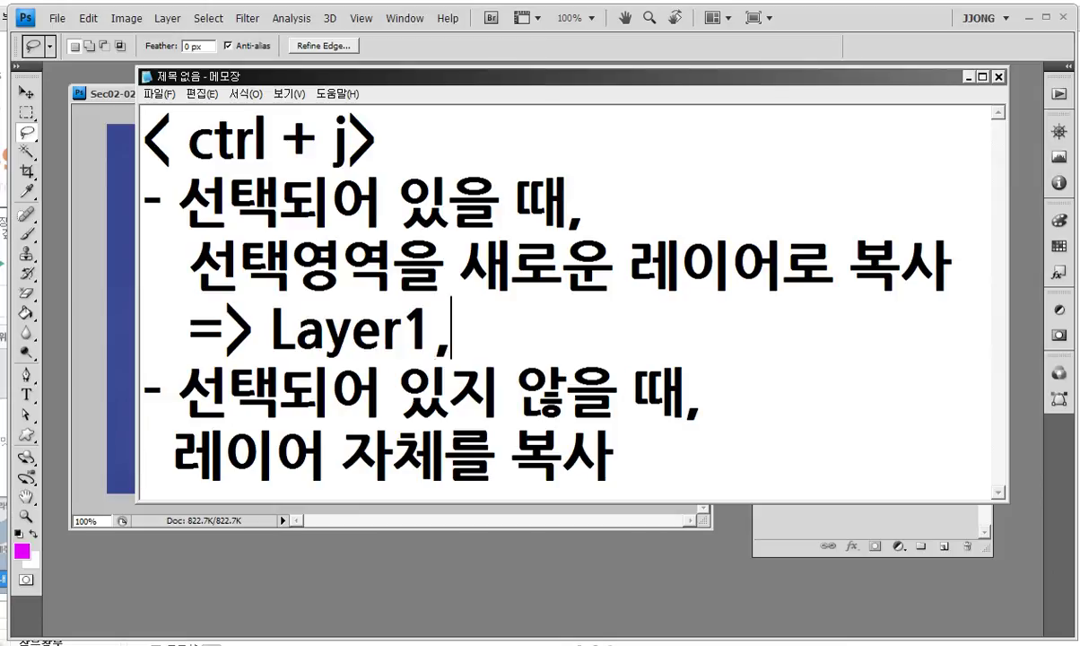
pyautogui.write('2,3')
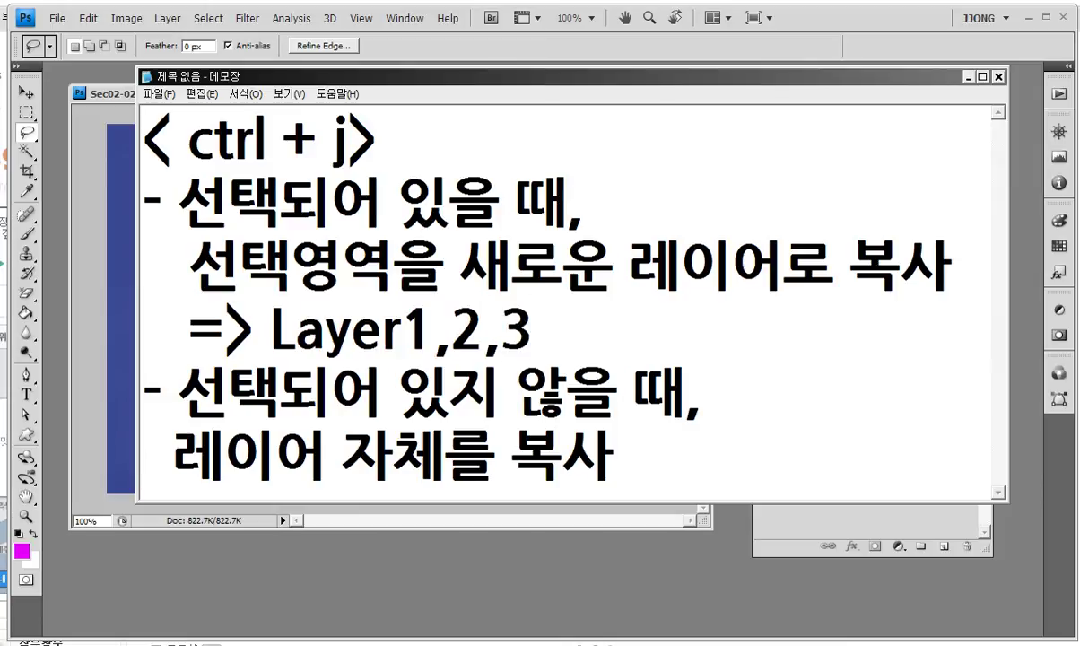
pyautogui.write('~~~')
# - Add '=> Layer1 copy, Layer2 copy...' under the second bullet, enlarge Notepad, and return to Photoshop
pyautogui.click(861, 420)
pyautogui.press('Return')
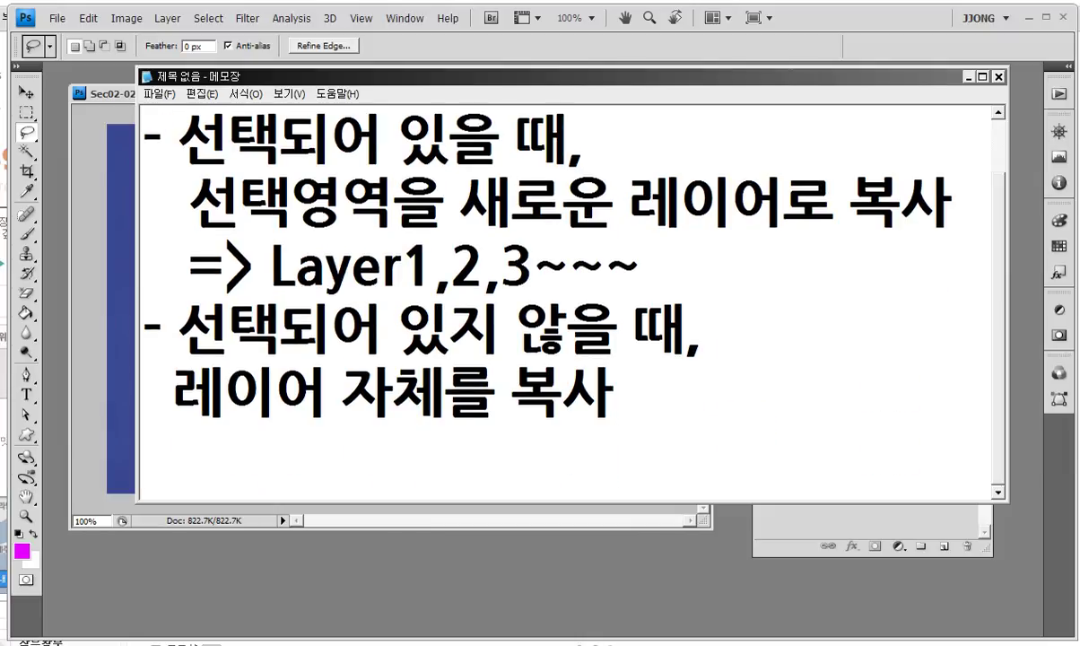
pyautogui.write('=> ')
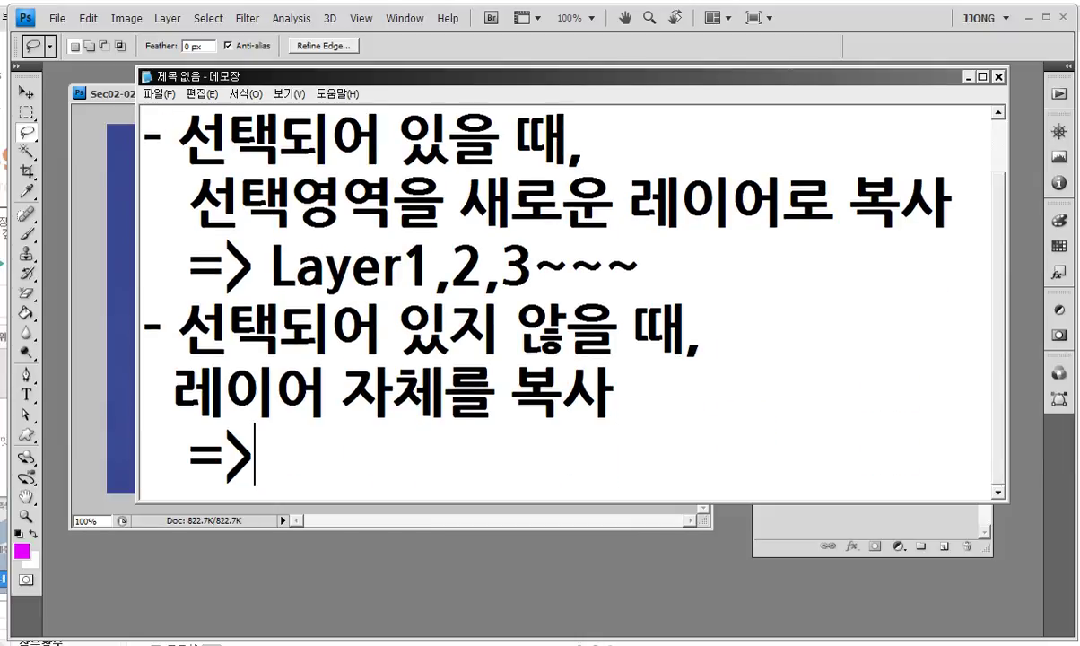
pyautogui.write('L')
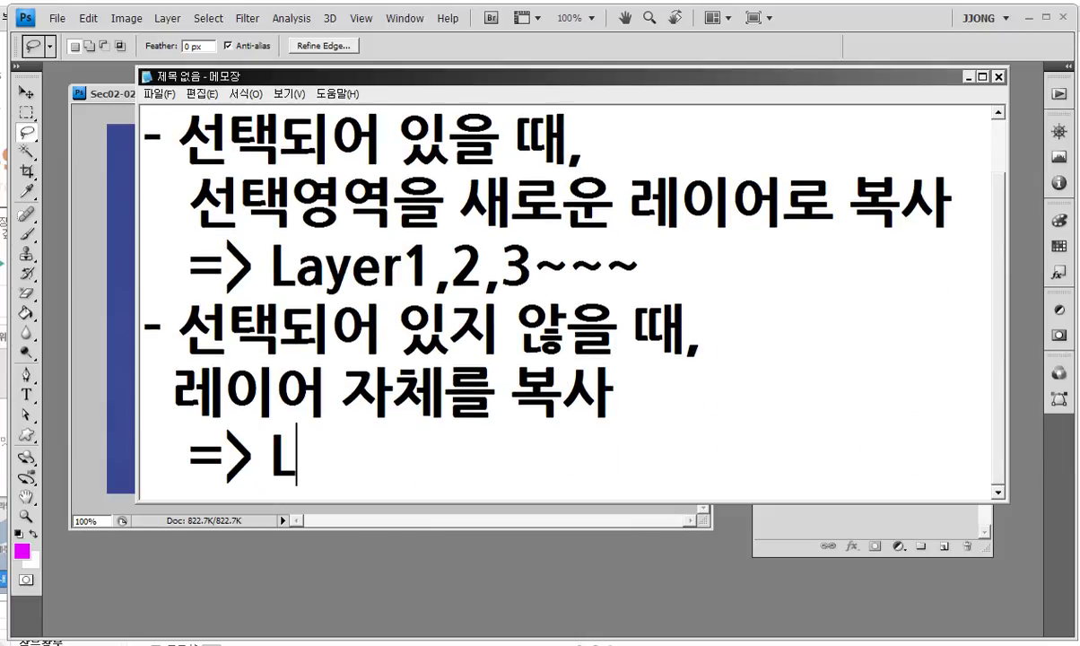
pyautogui.write('ayert')
pyautogui.press('BackSpace')
pyautogui.press('BackSpace')
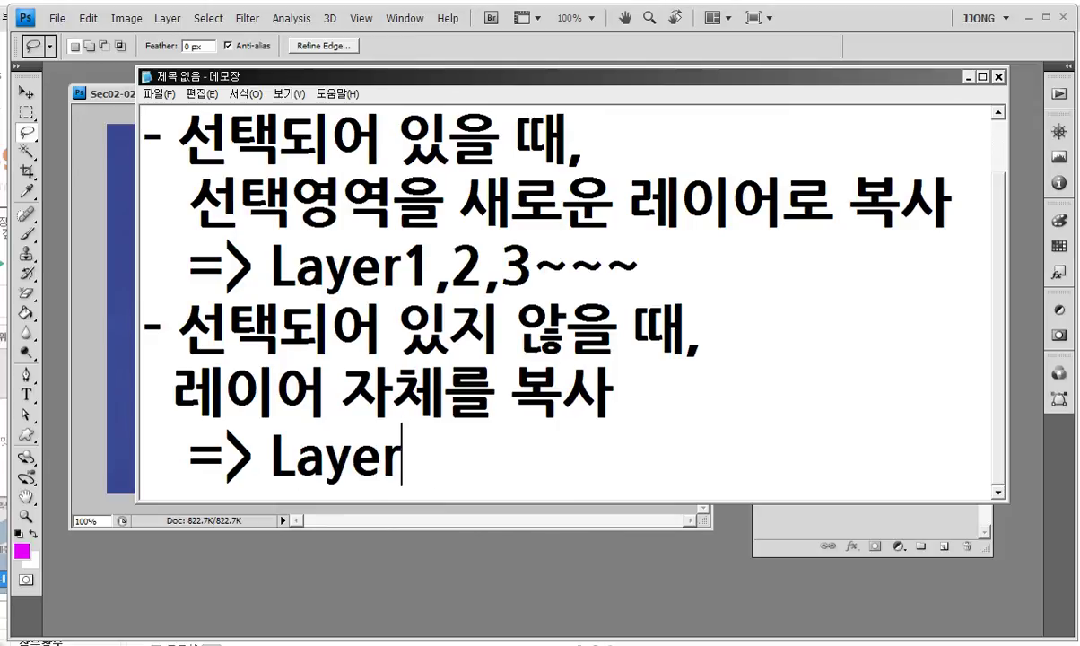
pyautogui.write('1 copy, Layer2')
pyautogui.press('BackSpace')
pyautogui.write('2 ')
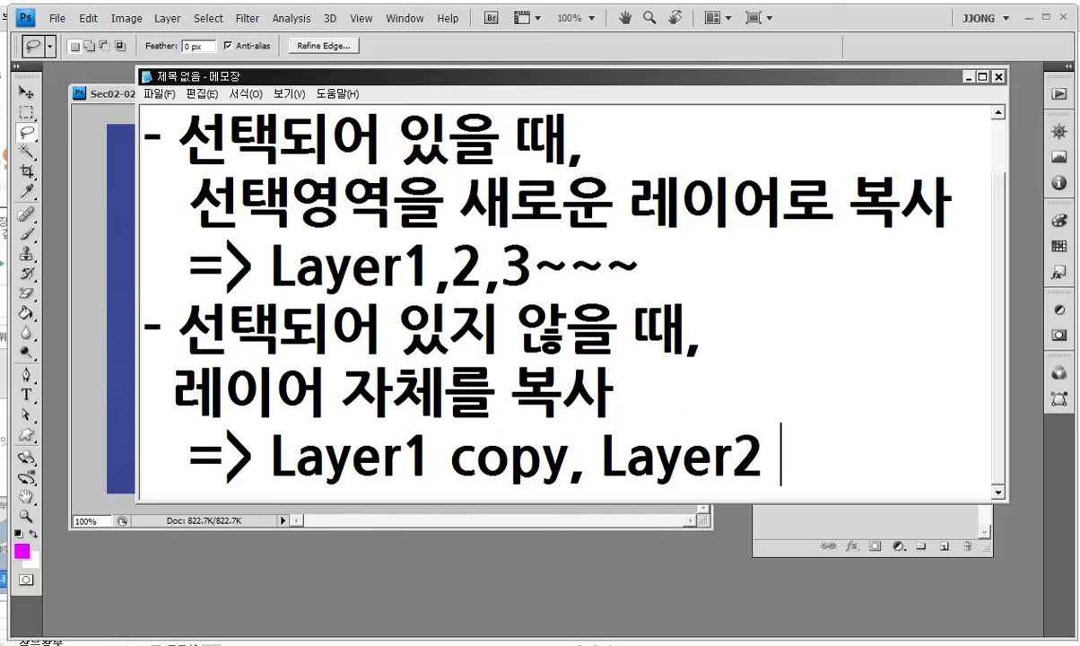
pyautogui.write('copy...')
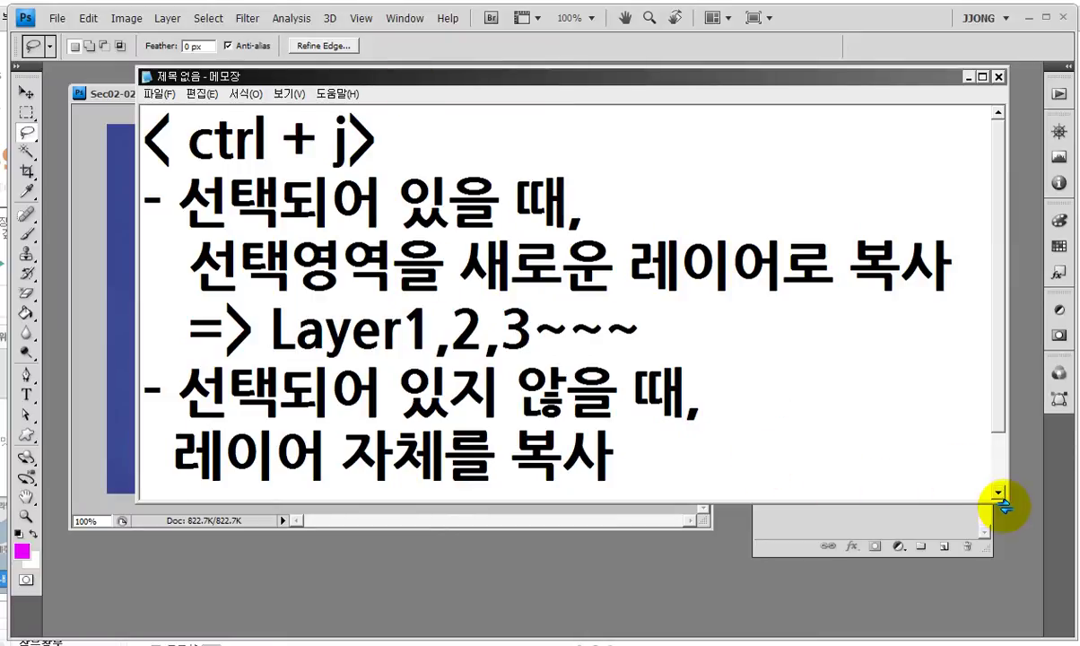
pyautogui.moveTo(1001, 504); pyautogui.dragTo(1014, 619)
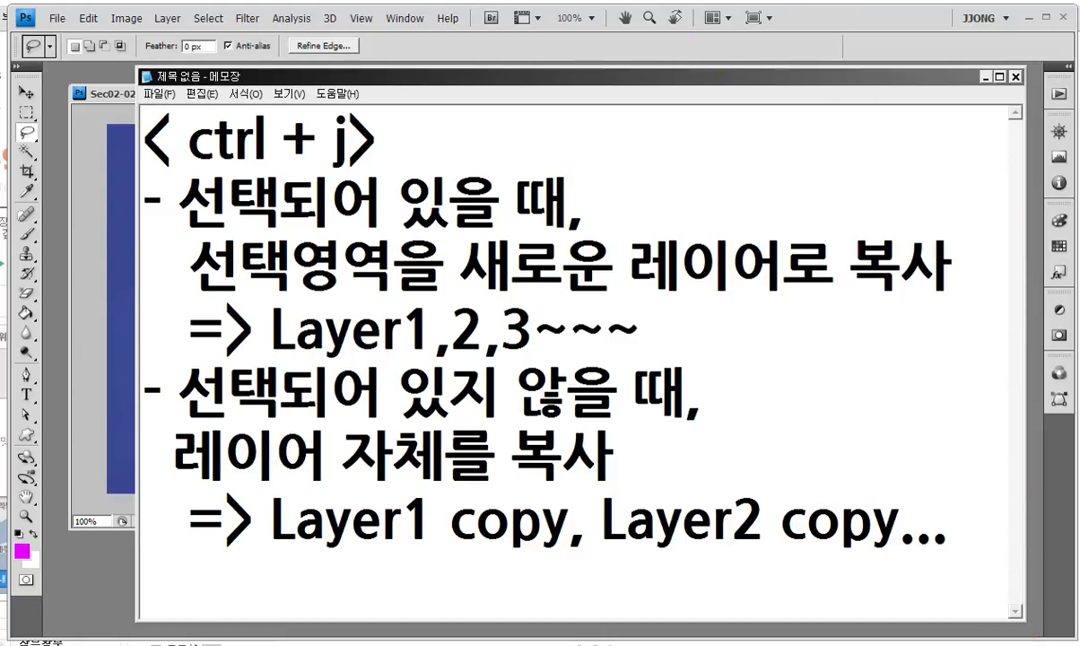
pyautogui.click(97, 95)
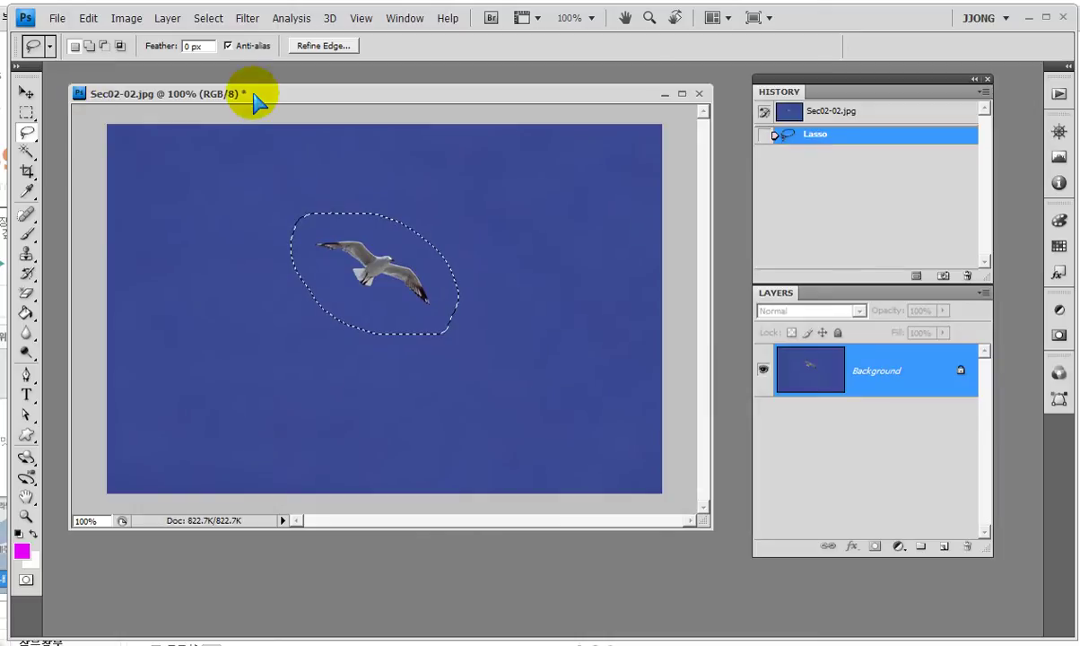
# - Copy the lassoed gull to Layer 1 with Ctrl+J and hide the Background layer
pyautogui.hotkey('ctrl', 'j')
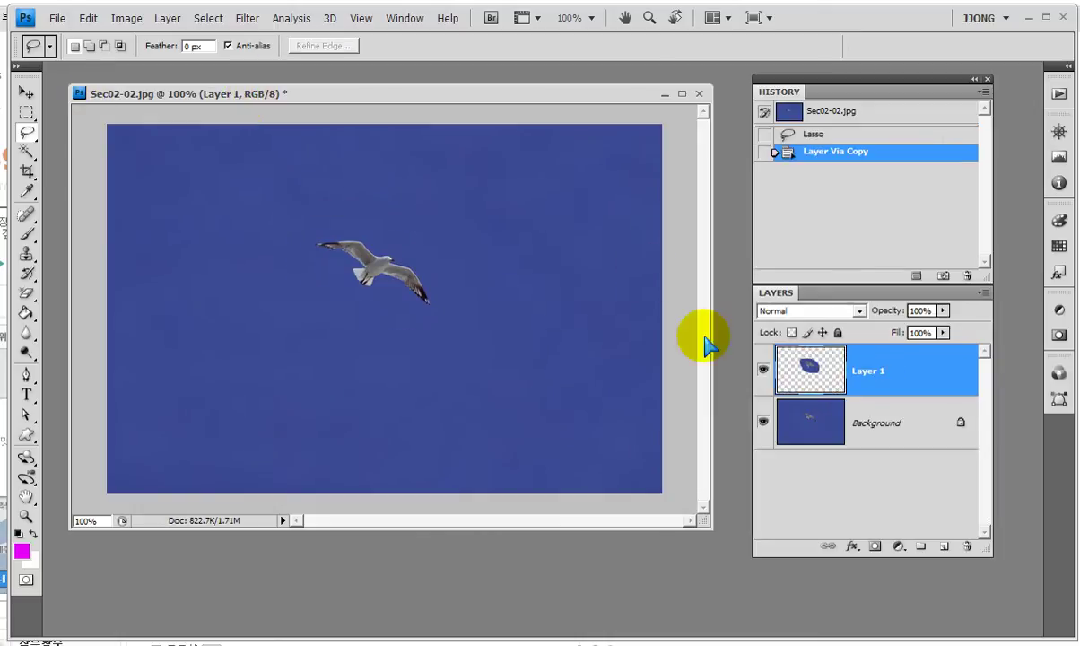
pyautogui.click(763, 422)
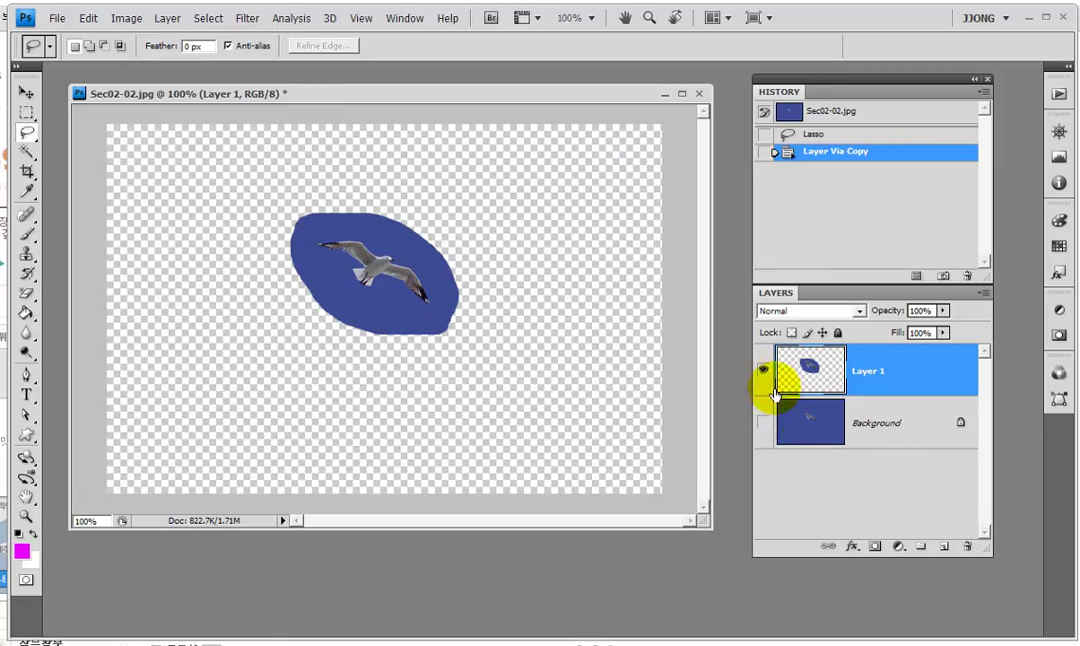
pyautogui.moveTo(838, 468); pyautogui.dragTo(733, 300)
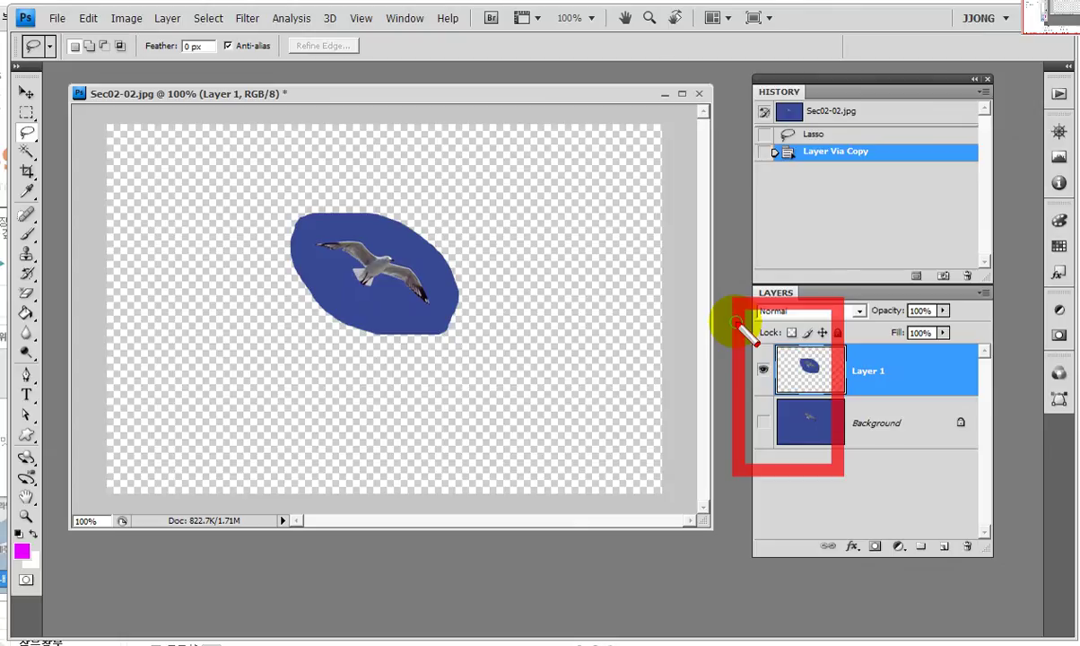
# - Hide Layer 1, show the Background layer again and make it active
pyautogui.click(764, 369)
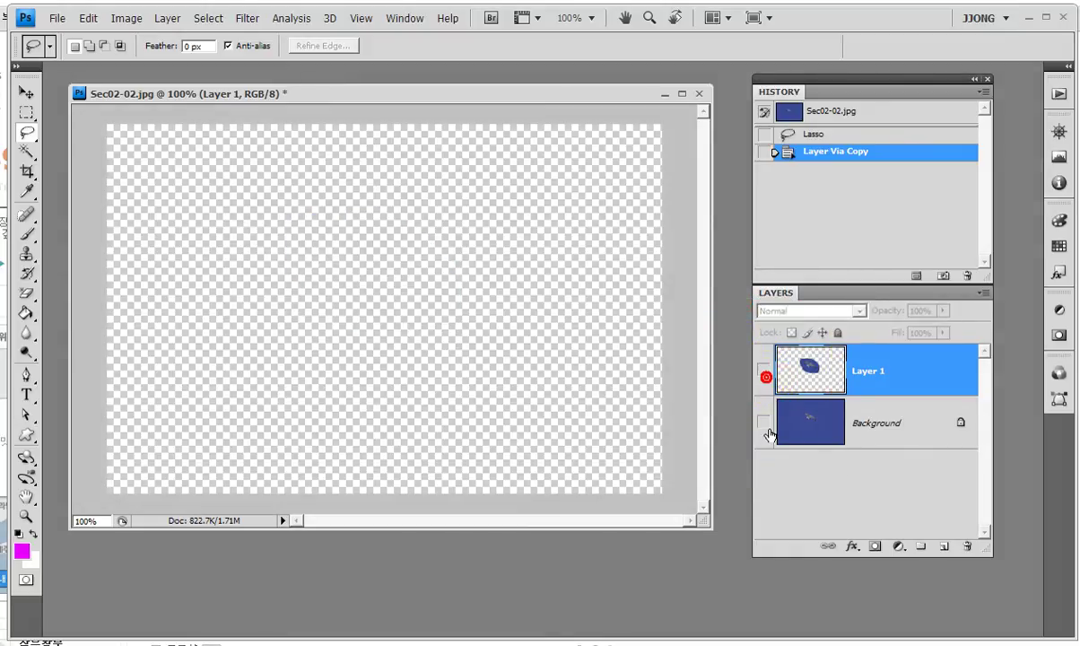
pyautogui.click(891, 427)
pyautogui.click(764, 422)
pyautogui.moveTo(744, 345)
pyautogui.mouseDown()
pyautogui.moveTo(795, 388)
pyautogui.moveTo(782, 464)
pyautogui.mouseUp()
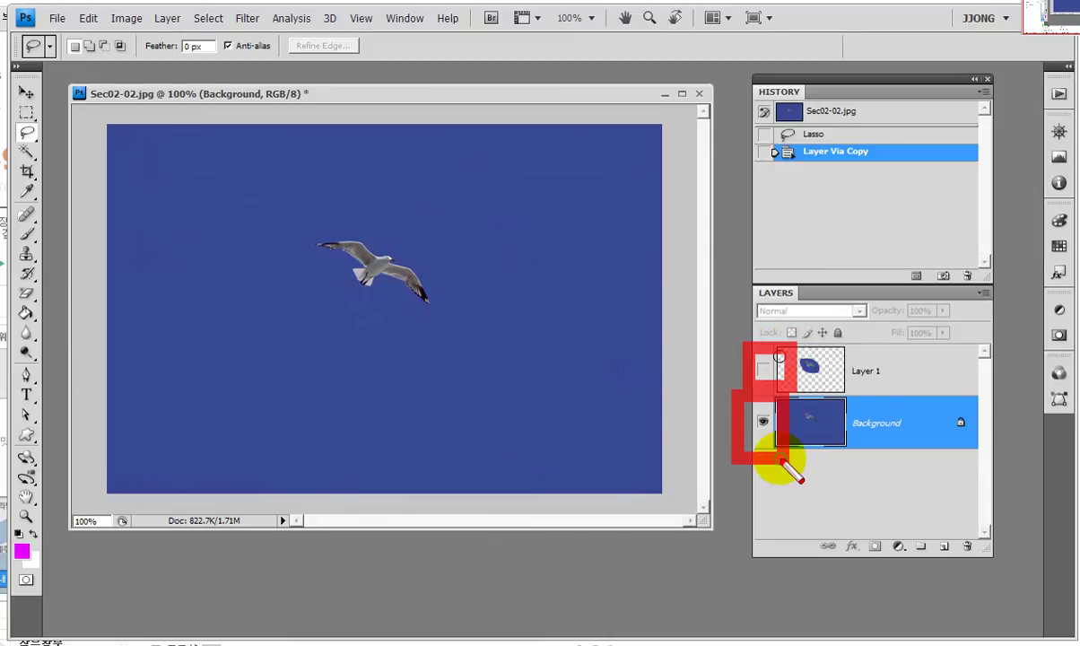
pyautogui.moveTo(776, 395); pyautogui.dragTo(976, 449)
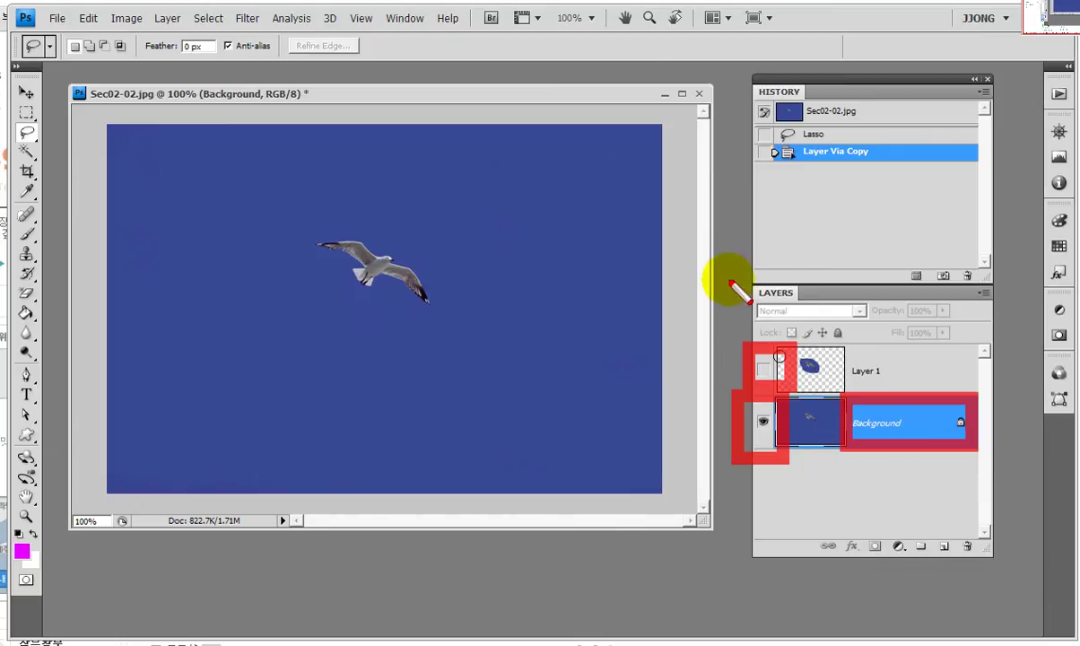
pyautogui.press('Escape')
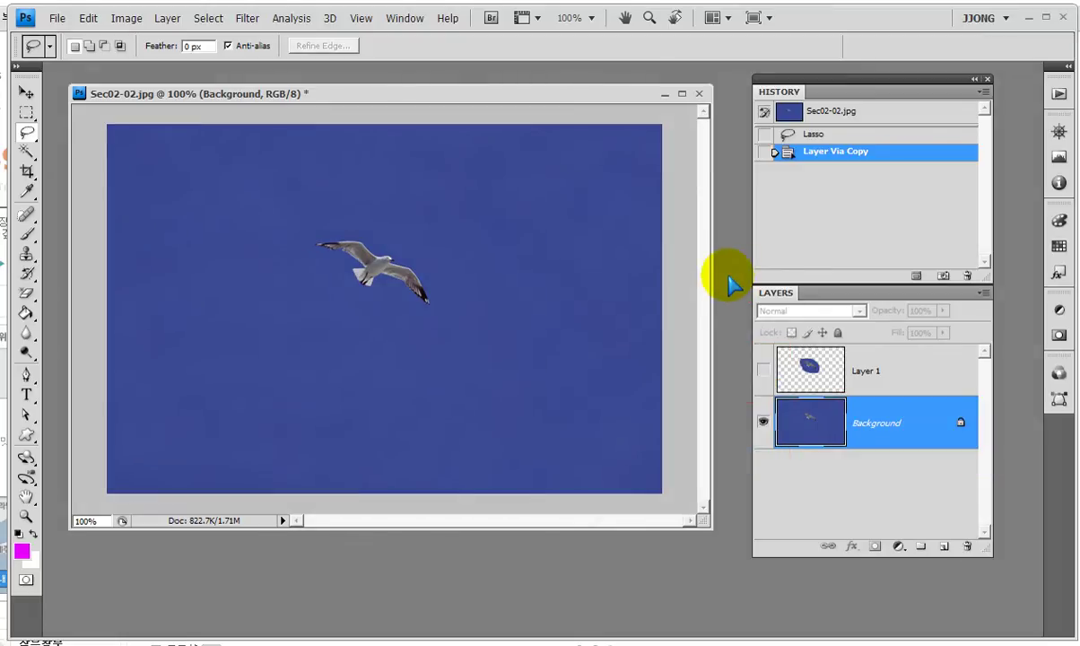
# - Sample the sky blue from the photo as the foreground colour in the Color Picker
pyautogui.click(22, 551)
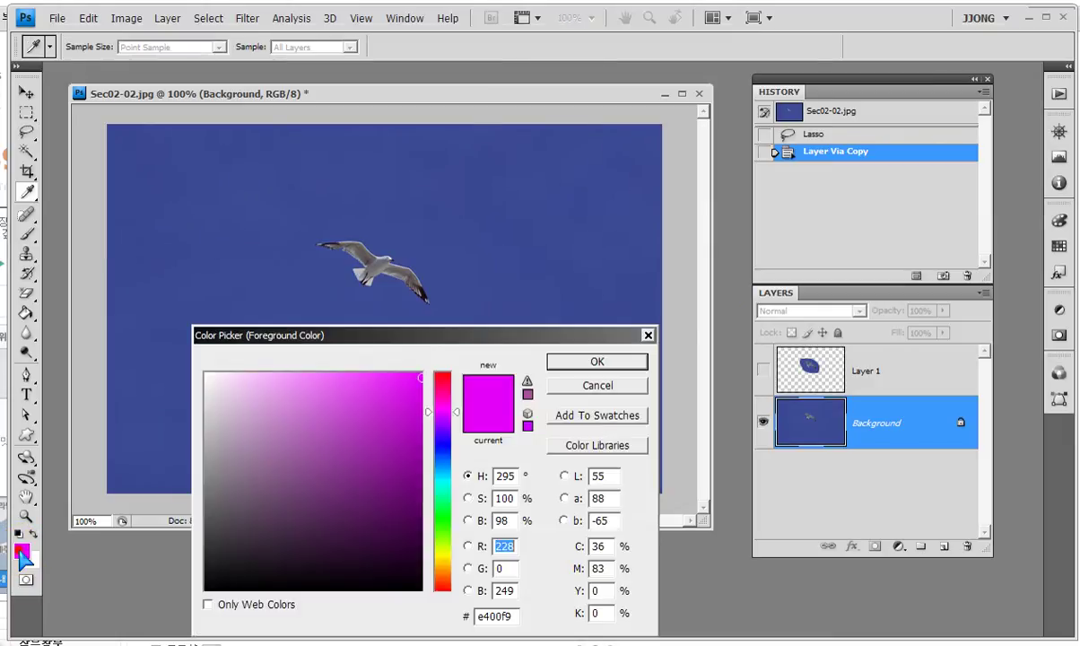
pyautogui.click(440, 220)
pyautogui.click(542, 181)
pyautogui.click(538, 205)
pyautogui.click(549, 220)
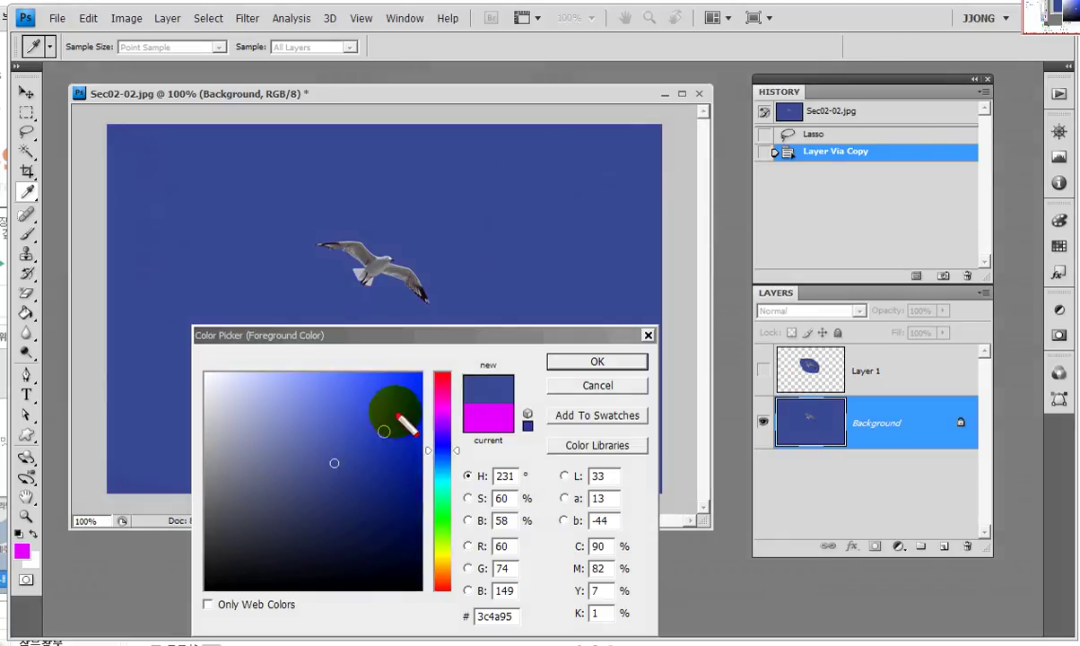
pyautogui.moveTo(301, 313); pyautogui.dragTo(399, 529)
pyautogui.moveTo(233, 365); pyautogui.dragTo(444, 538)
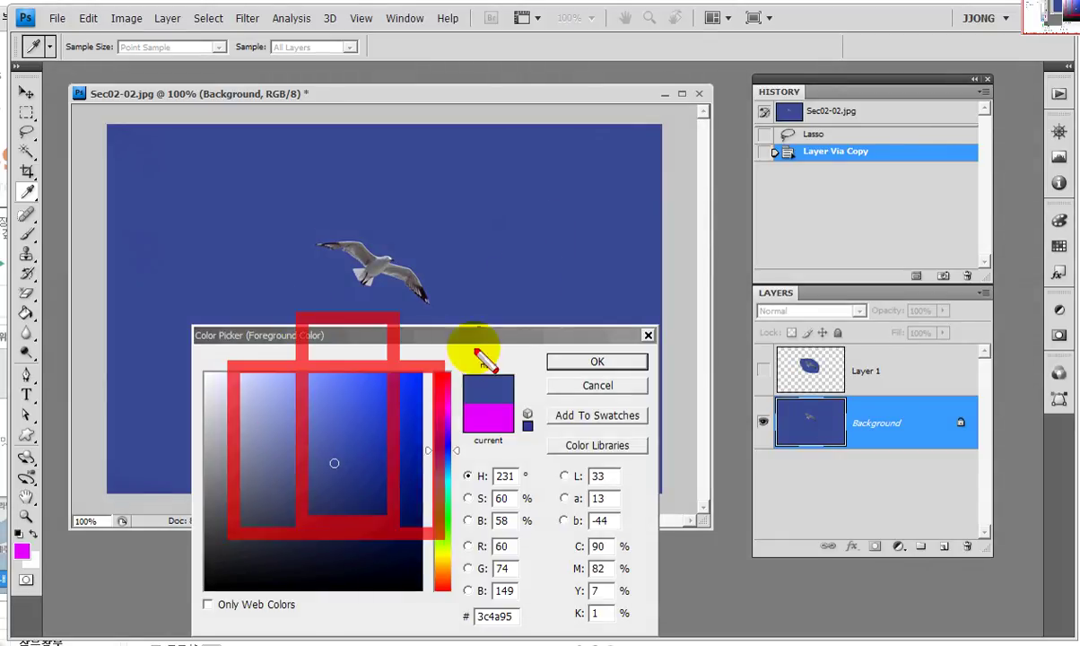
pyautogui.moveTo(183, 149); pyautogui.dragTo(444, 245)
pyautogui.moveTo(441, 150); pyautogui.dragTo(592, 240)
pyautogui.moveTo(387, 196); pyautogui.dragTo(502, 264)
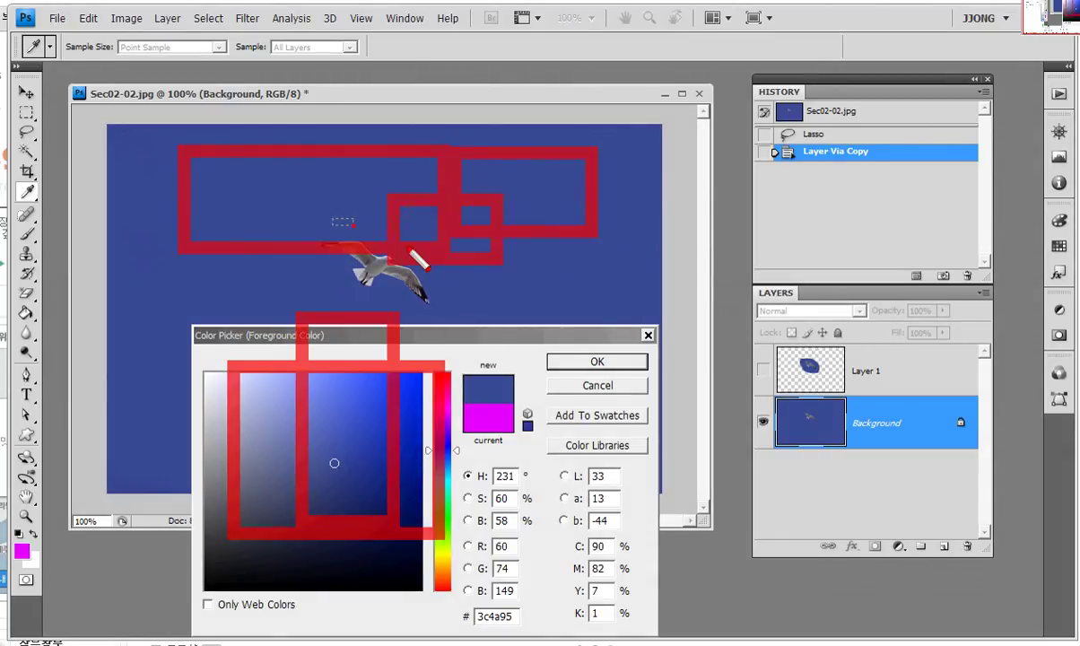
pyautogui.moveTo(330, 219); pyautogui.dragTo(550, 274)
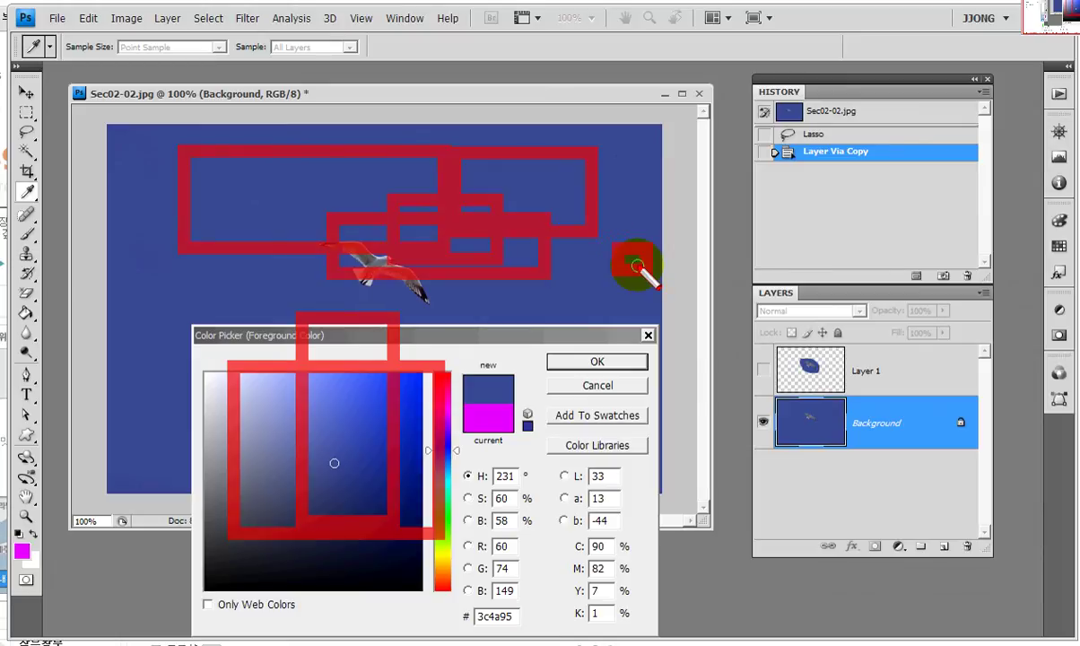
pyautogui.click(610, 362)
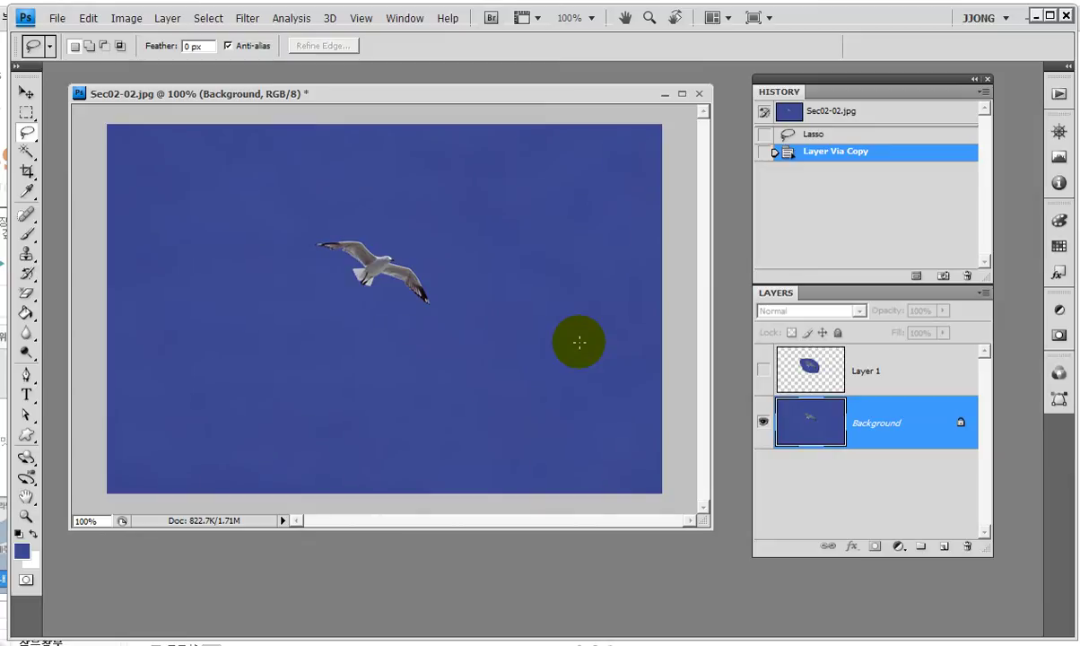
# - Resample the sky blue from another spot as the foreground colour
pyautogui.click(21, 549)
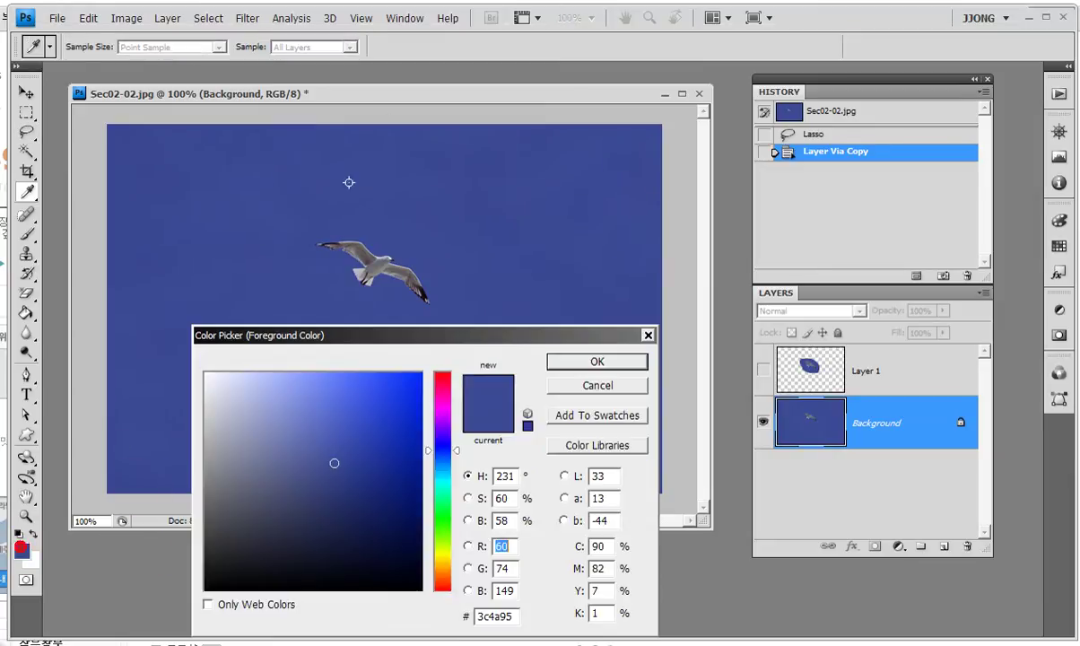
pyautogui.moveTo(478, 164); pyautogui.dragTo(558, 231)
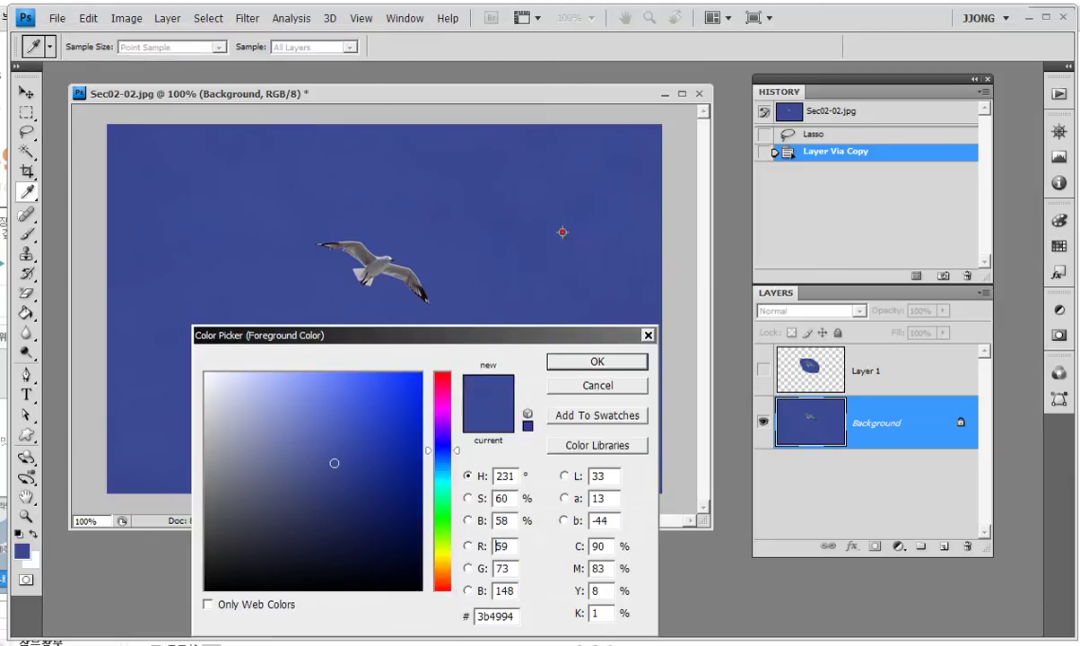
pyautogui.moveTo(598, 180)
pyautogui.mouseDown()
pyautogui.moveTo(542, 180)
pyautogui.moveTo(606, 231)
pyautogui.mouseUp()
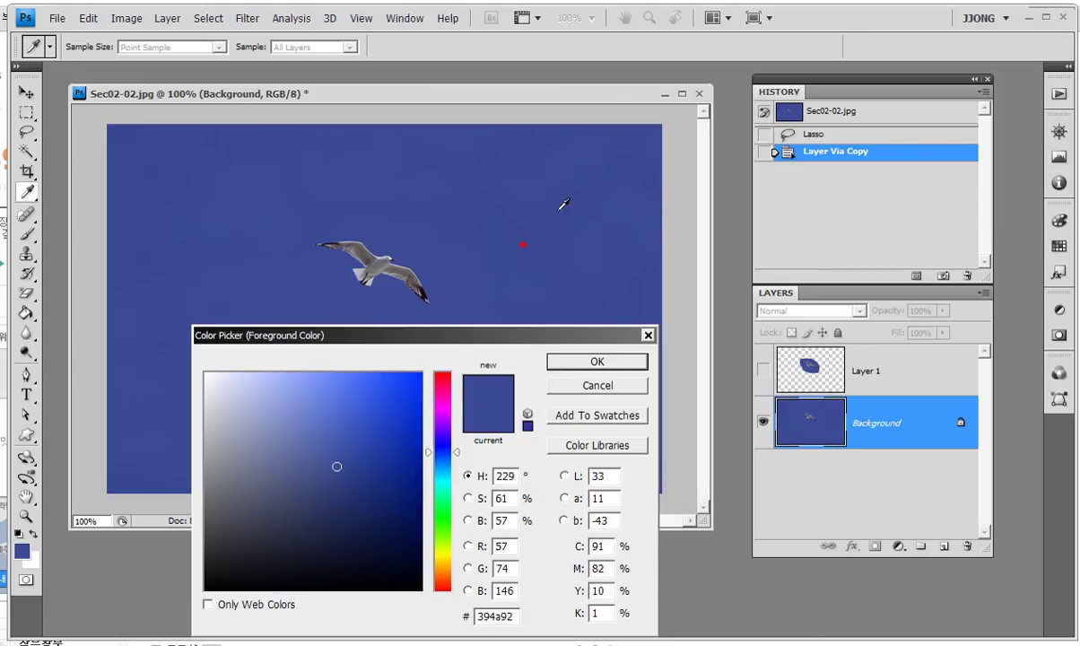
pyautogui.click(617, 363)
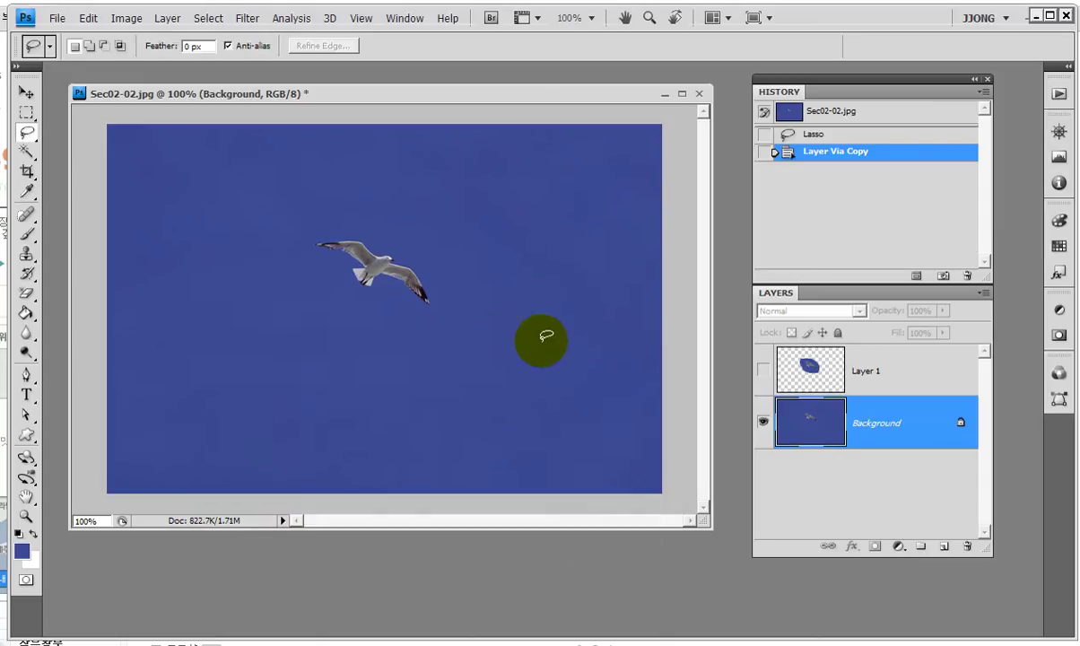
# - Fill the Background layer with the sampled sky blue, covering the original gull
pyautogui.hotkey('alt', 'BackSpace')
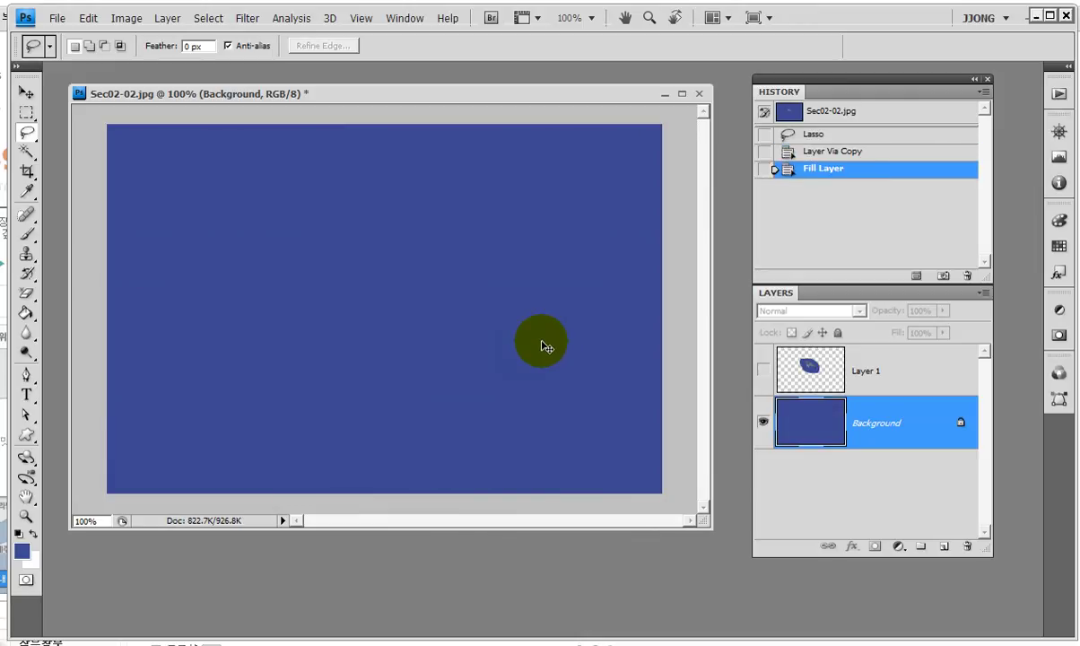
pyautogui.moveTo(757, 391); pyautogui.dragTo(959, 473)
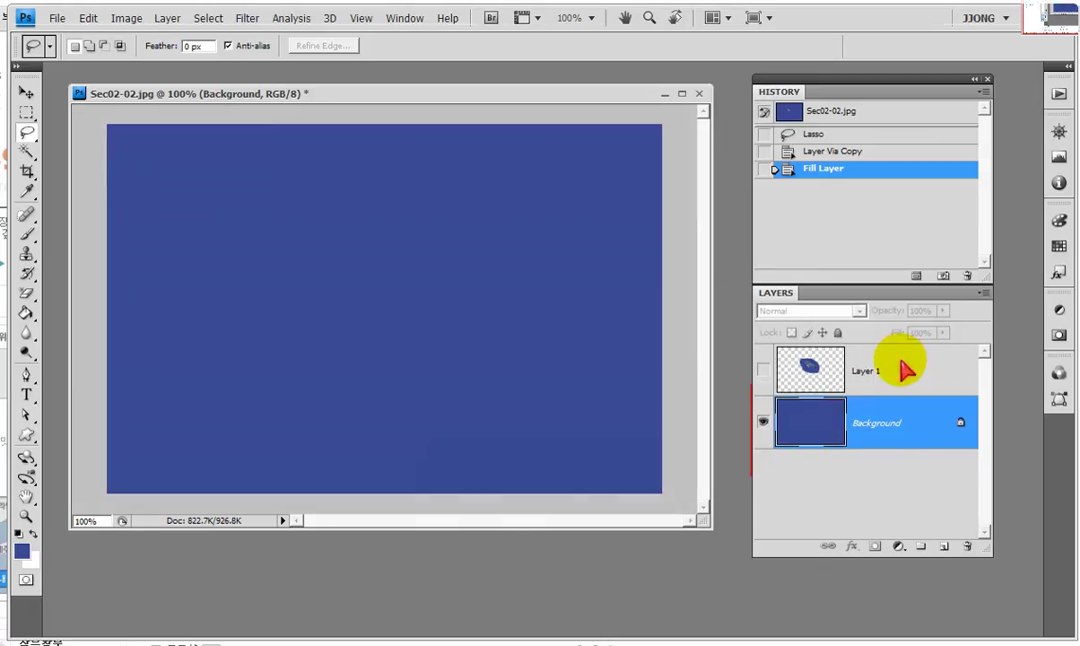
# - Make Layer 1 active and visible, with the Background layer hidden
pyautogui.click(831, 364)
pyautogui.click(763, 423)
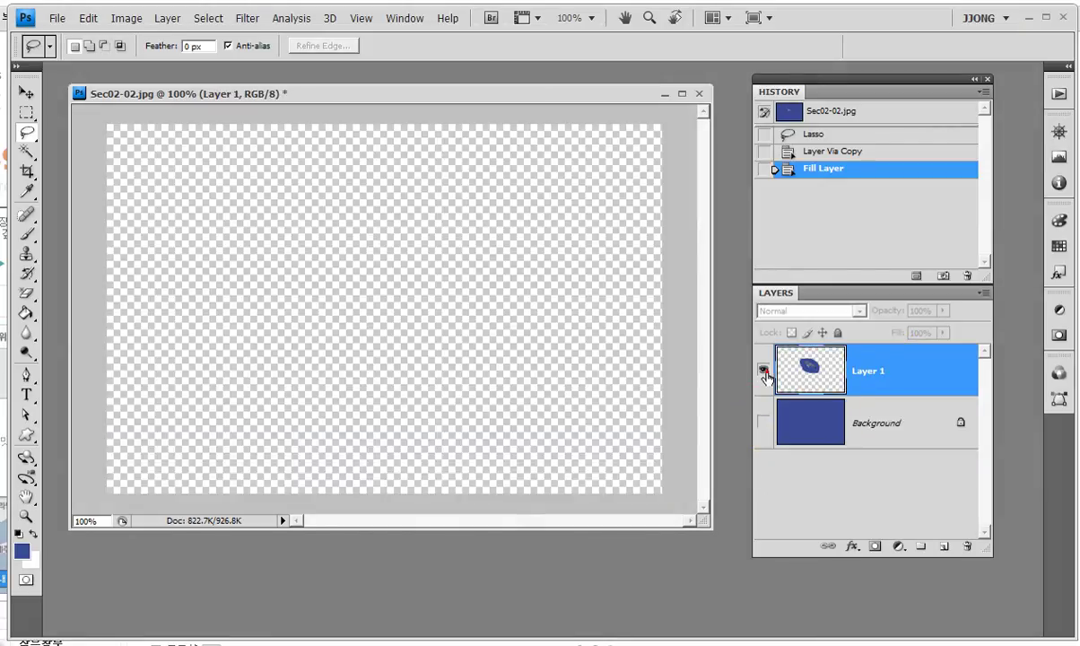
pyautogui.click(764, 369)
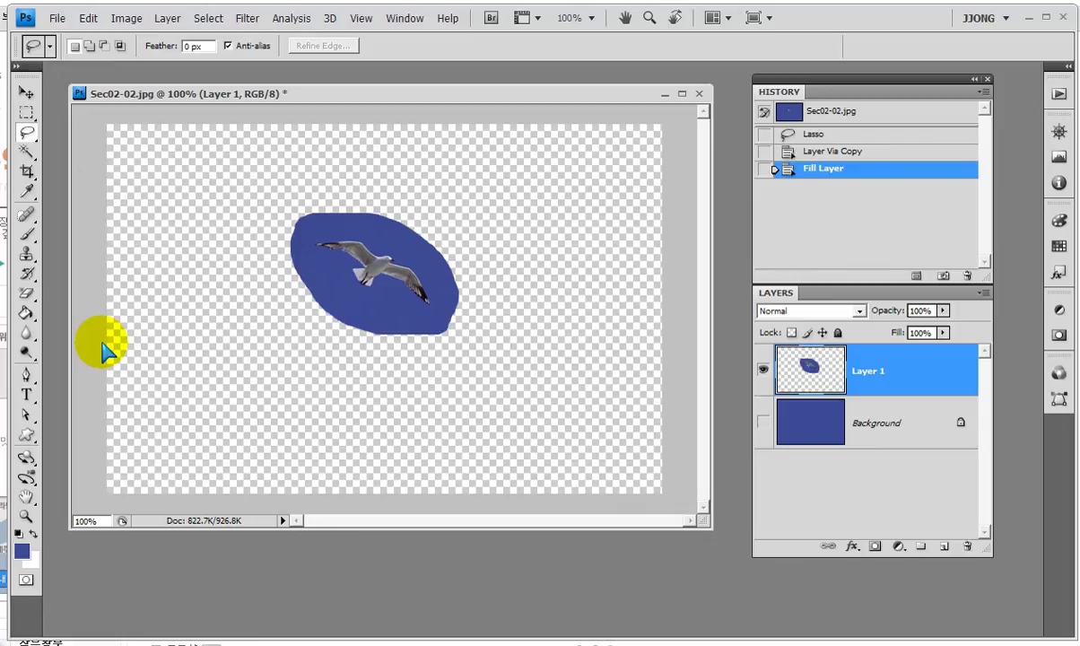
# - Choose the Magic Eraser, select its Tolerance field, and try erasing around the gull
pyautogui.click(27, 294)
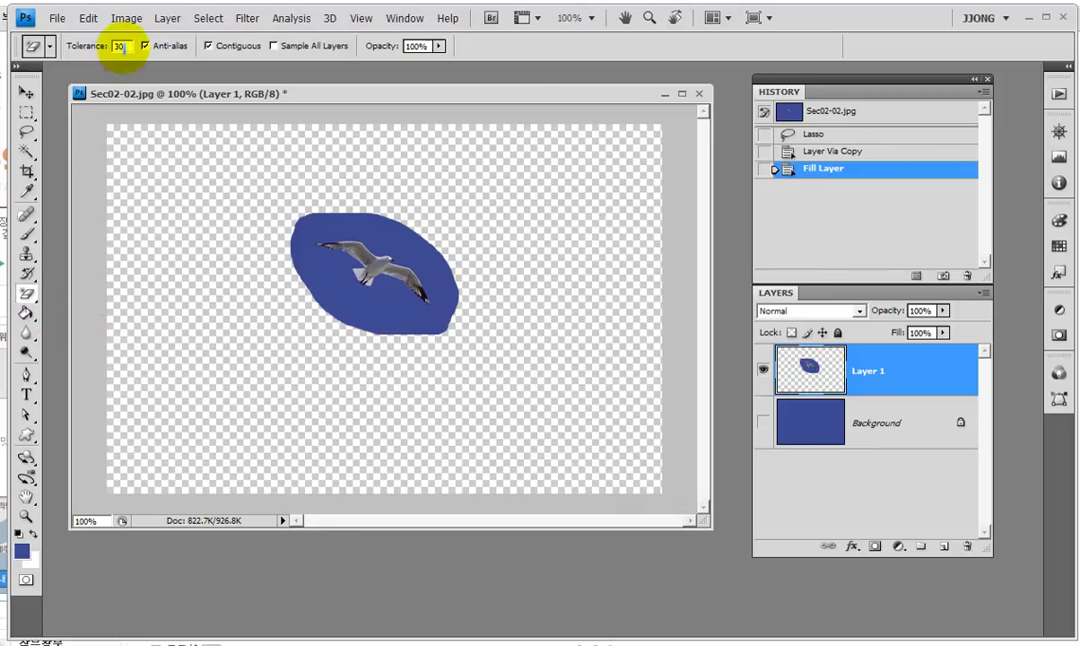
pyautogui.click(118, 46)
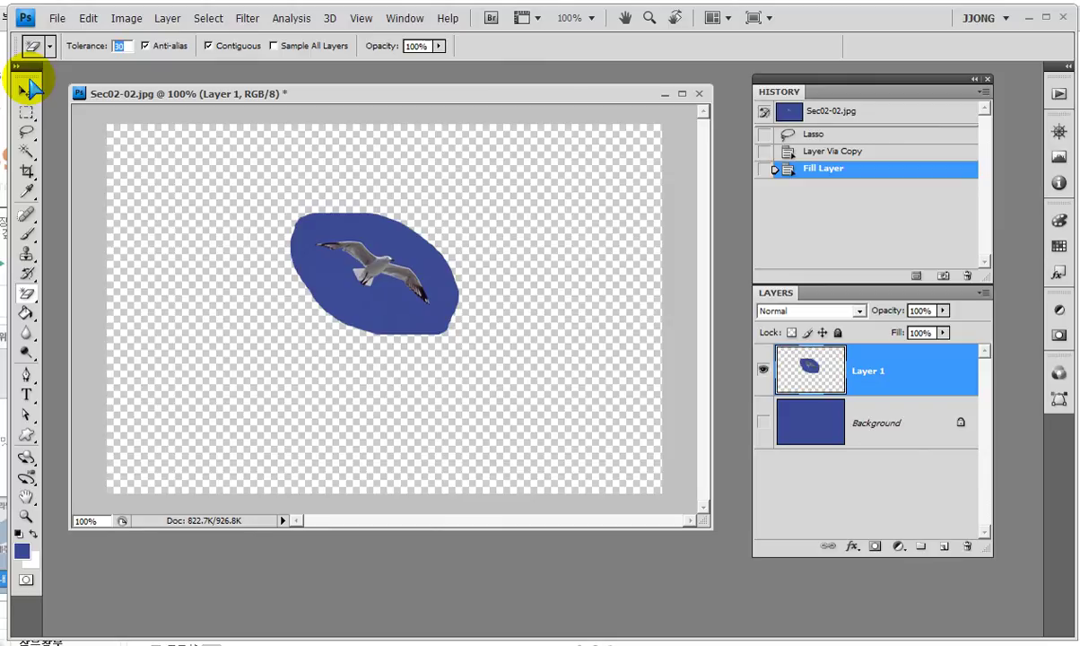
pyautogui.click(302, 237)
# - Undo the unwanted erase and set the Magic Eraser tolerance to 10
pyautogui.hotkey('ctrl', 'z')
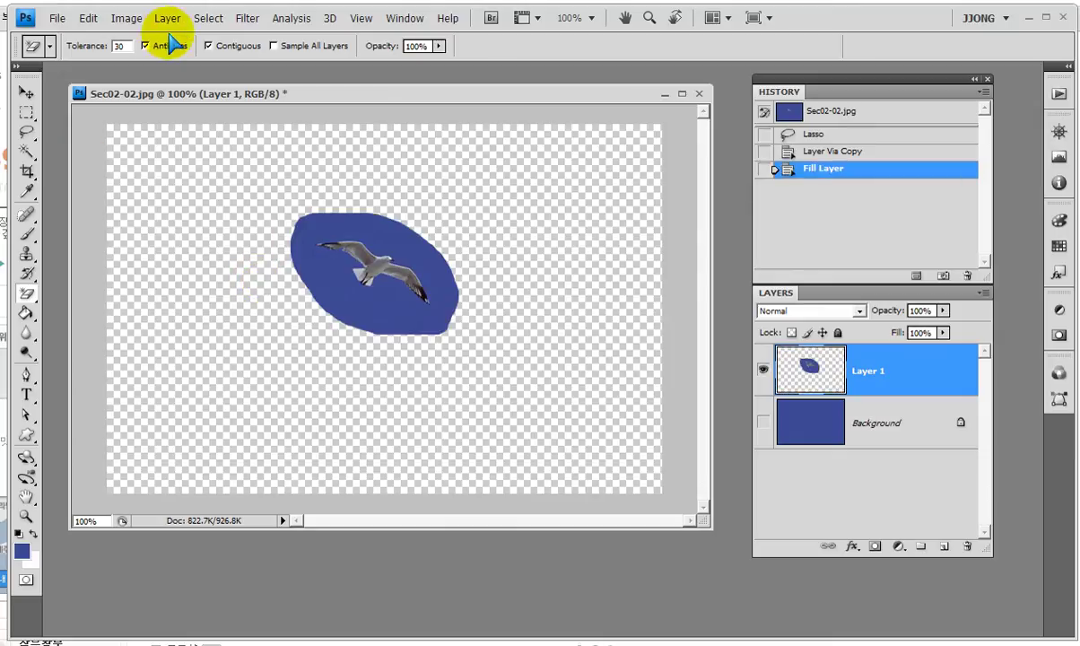
pyautogui.doubleClick(117, 46)
pyautogui.write('10')
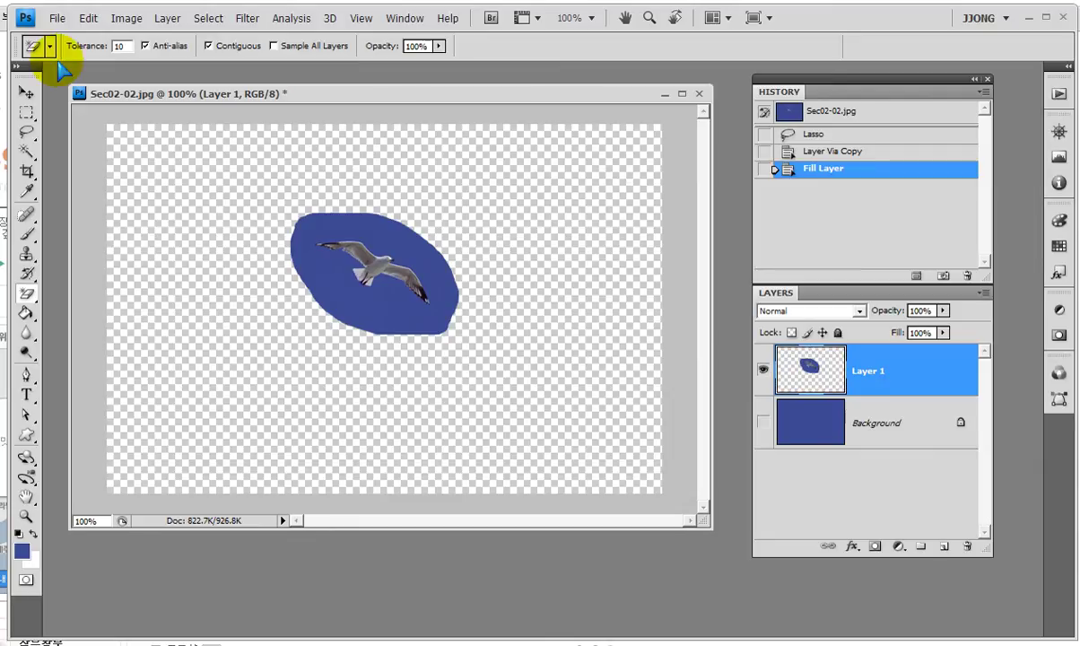
# - Erase the blue patch around the zoomed-in gull, then return to 100% with Background visible
pyautogui.hotkey('ctrl', '+')
pyautogui.hotkey('ctrl', '+')
pyautogui.hotkey('ctrl', '+')
pyautogui.hotkey('ctrl', '+')
pyautogui.moveTo(99, 93)
pyautogui.mouseDown()
pyautogui.moveTo(244, 244)
pyautogui.moveTo(140, 107)
pyautogui.mouseUp()
pyautogui.moveTo(293, 385)
pyautogui.mouseDown()
pyautogui.moveTo(347, 339)
pyautogui.moveTo(345, 469)
pyautogui.mouseUp()
pyautogui.click(273, 363)
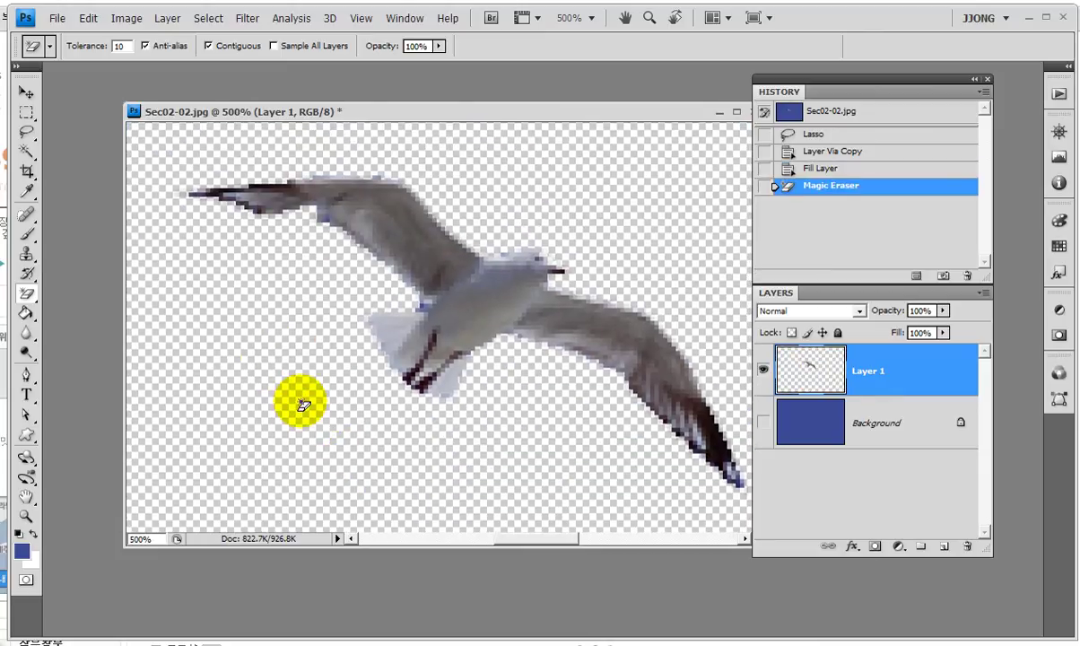
pyautogui.hotkey('ctrl', '1')
pyautogui.moveTo(459, 113); pyautogui.dragTo(428, 111)
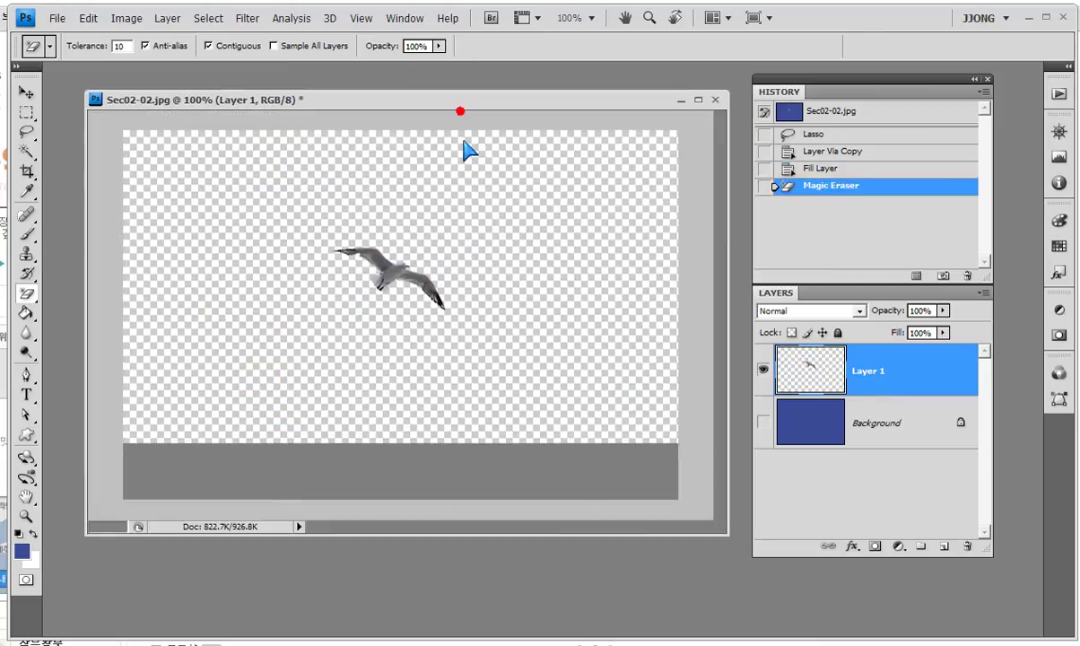
pyautogui.click(762, 422)
# - Move the gull to the upper right and hide the Background layer
pyautogui.click(26, 92)
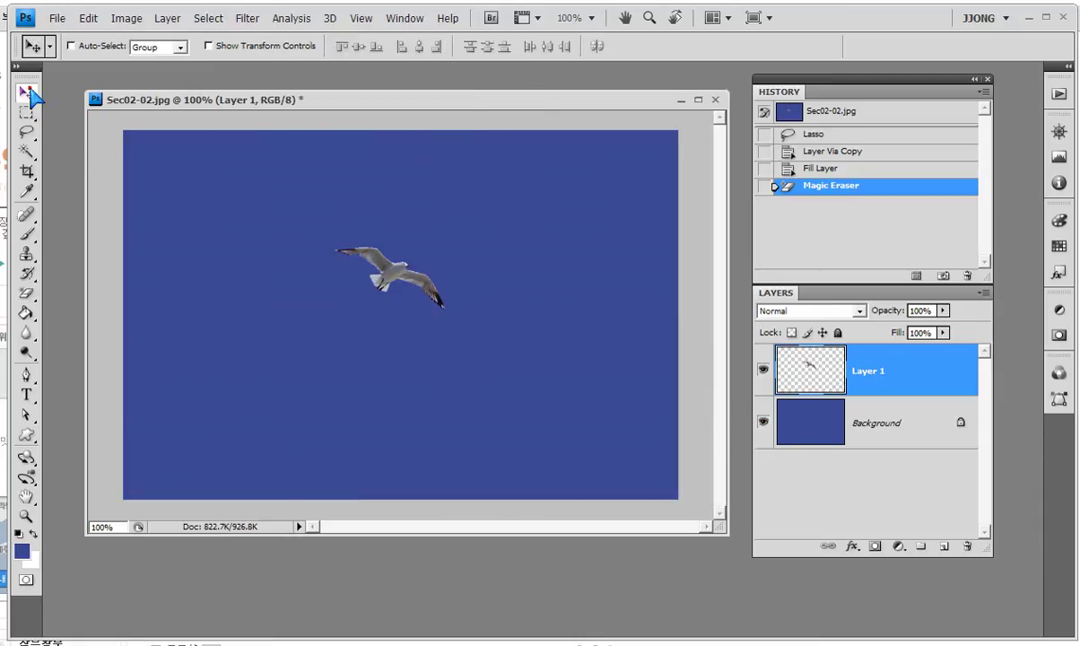
pyautogui.moveTo(374, 262)
pyautogui.mouseDown()
pyautogui.moveTo(562, 207)
pyautogui.moveTo(568, 185)
pyautogui.moveTo(585, 192)
pyautogui.mouseUp()
pyautogui.click(762, 423)
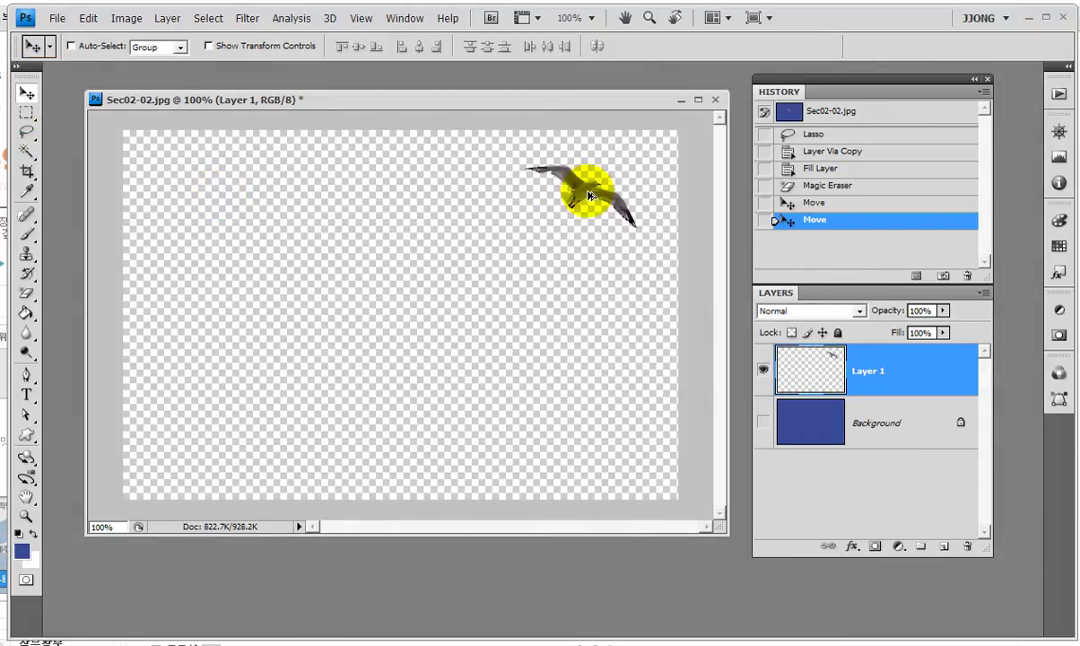
# - Alt-drag copies of the gull across the canvas and enlarge the Layers panel list
pyautogui.moveTo(584, 193)
pyautogui.mouseDown()
pyautogui.moveTo(401, 190)
pyautogui.moveTo(513, 308)
pyautogui.moveTo(303, 279)
pyautogui.moveTo(182, 325)
pyautogui.moveTo(385, 374)
pyautogui.moveTo(224, 441)
pyautogui.moveTo(247, 445)
pyautogui.mouseUp()
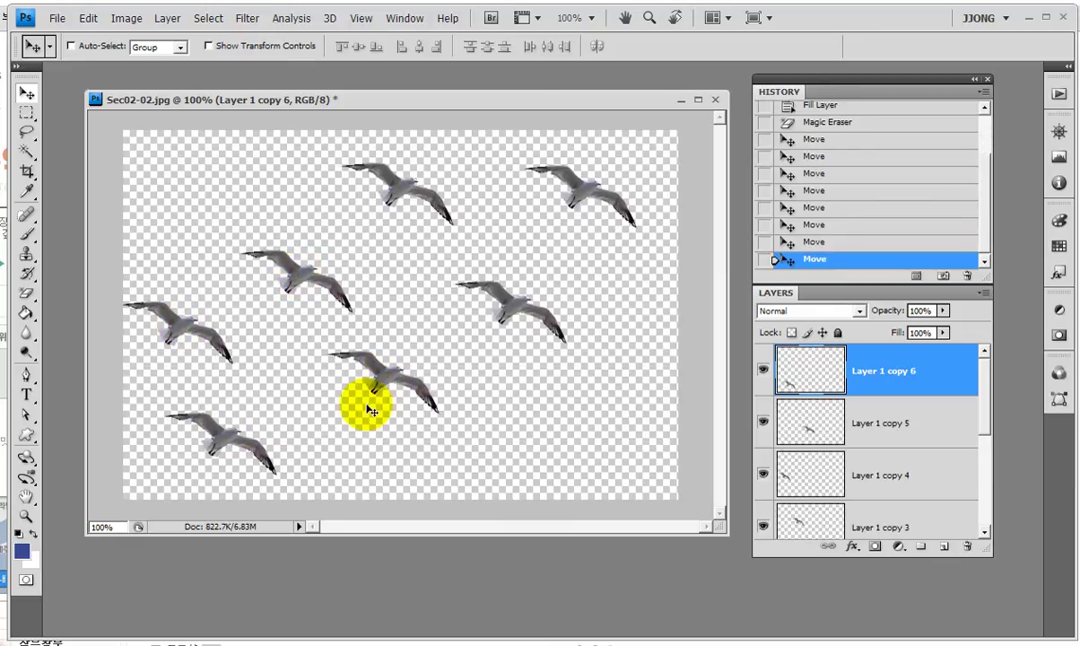
pyautogui.moveTo(440, 400)
pyautogui.mouseDown()
pyautogui.moveTo(215, 439)
pyautogui.moveTo(237, 427)
pyautogui.mouseUp()
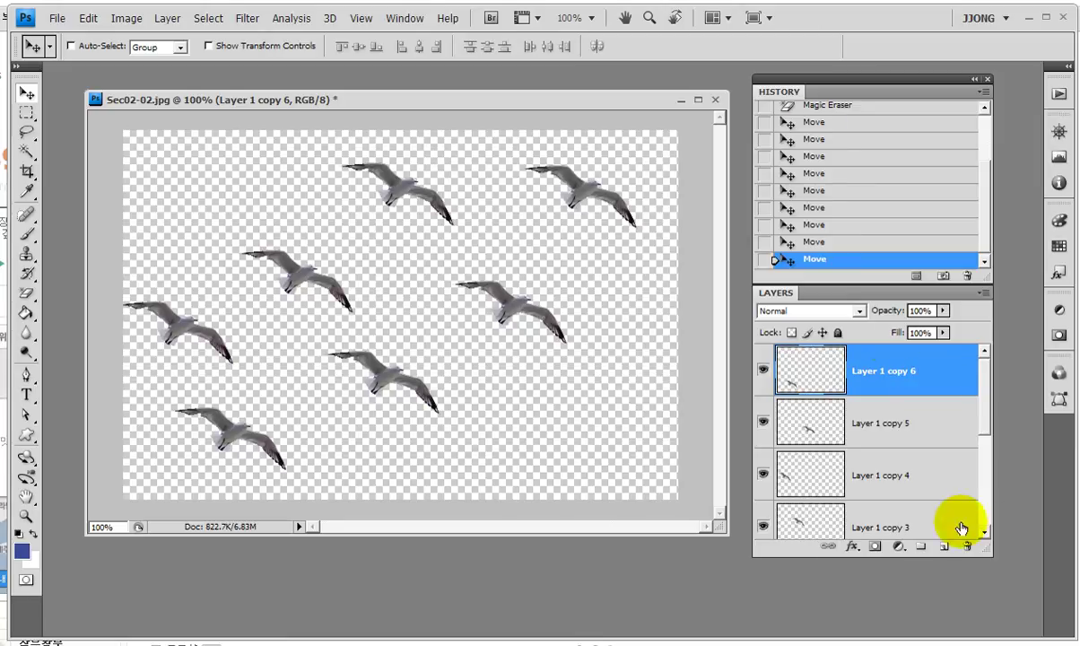
pyautogui.moveTo(987, 549); pyautogui.dragTo(991, 632)
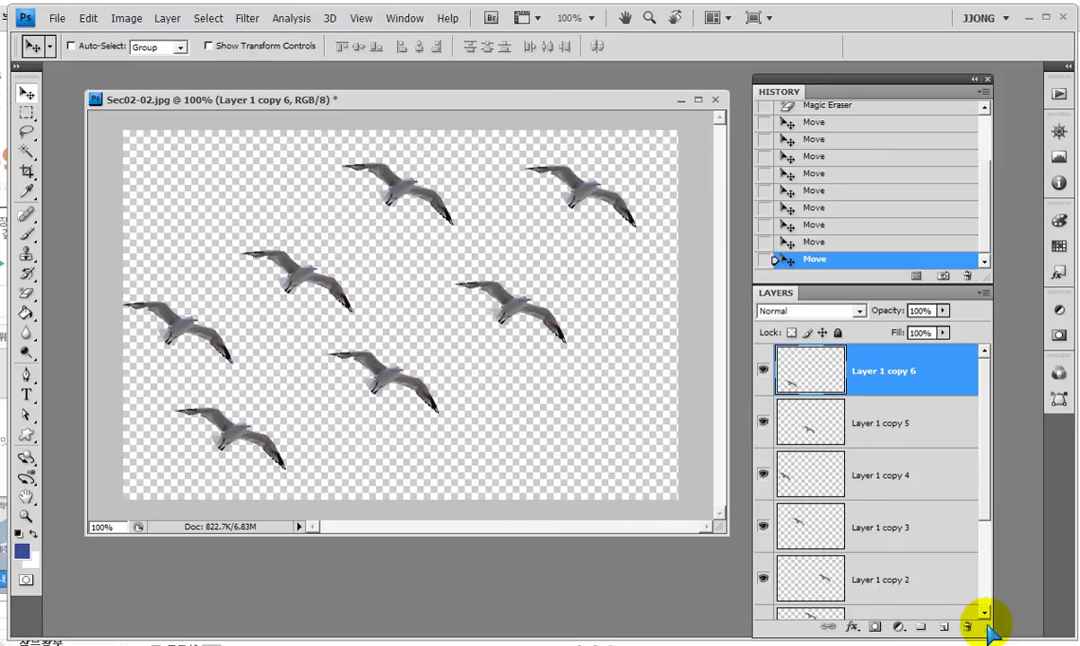
pyautogui.moveTo(982, 442); pyautogui.dragTo(983, 517)
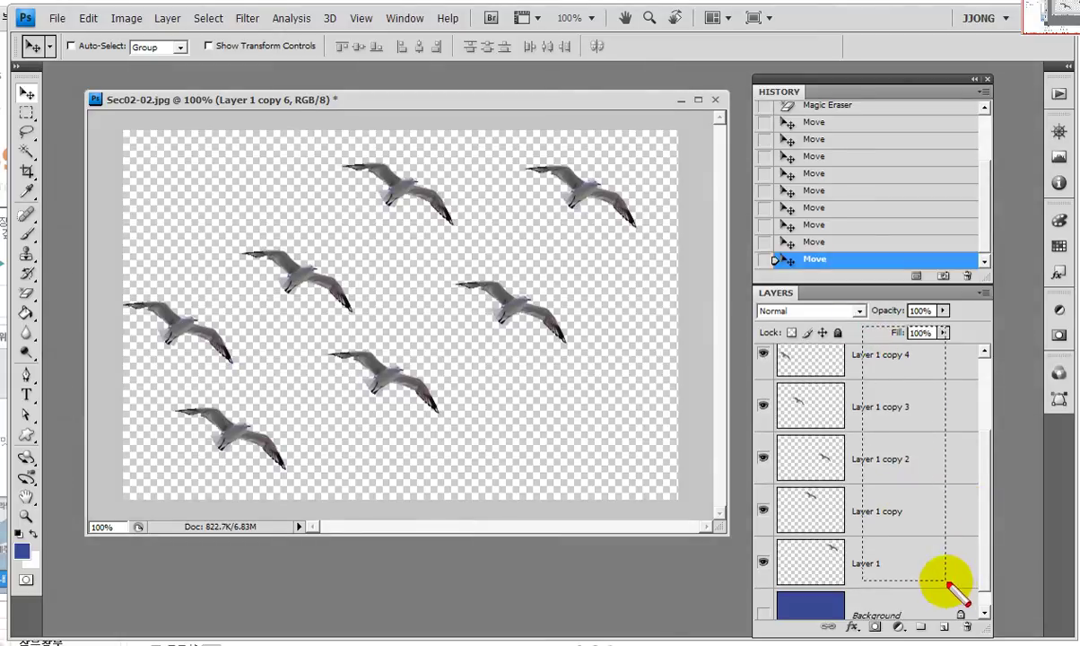
pyautogui.moveTo(858, 326); pyautogui.dragTo(954, 585)
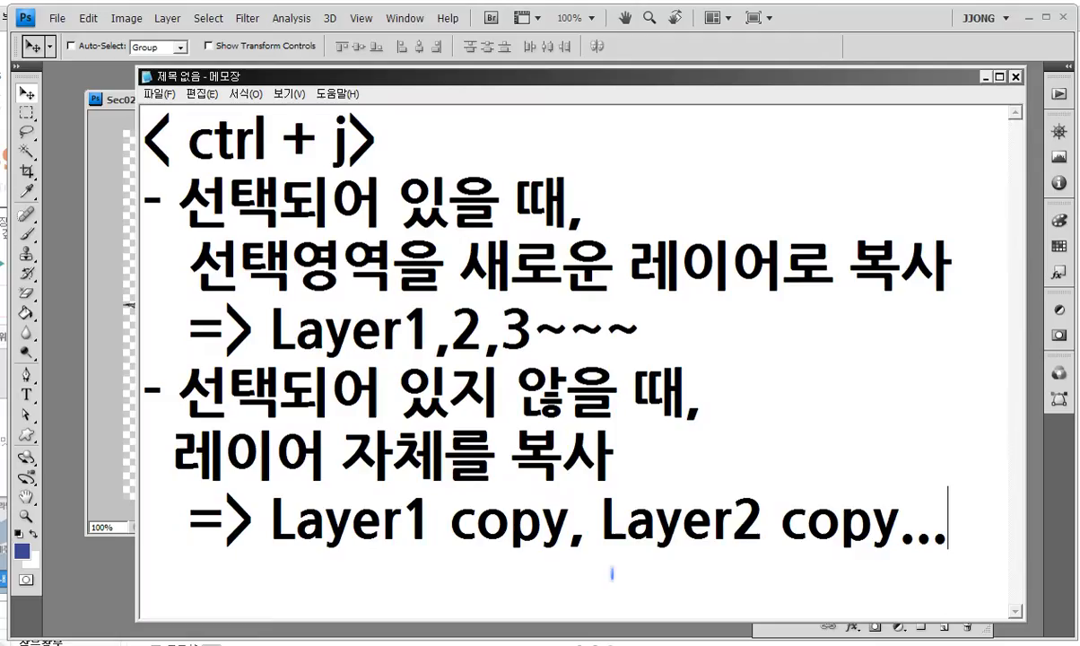
pyautogui.hotkey('alt', 'Tab')
pyautogui.moveTo(169, 363); pyautogui.dragTo(942, 581)
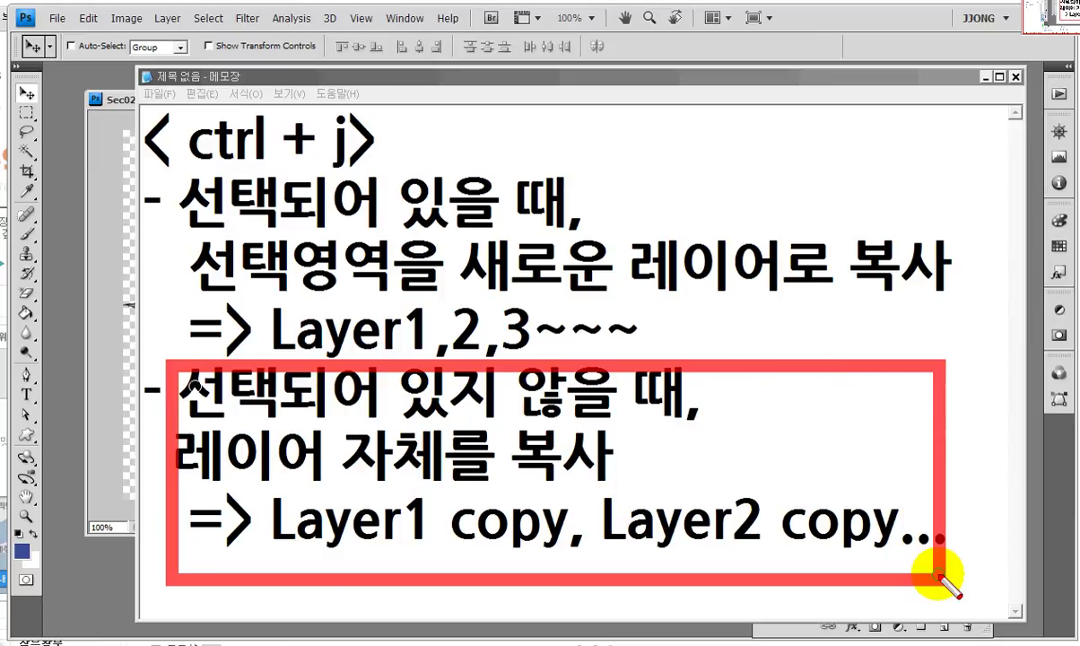
pyautogui.press('Escape')
pyautogui.click(109, 101)
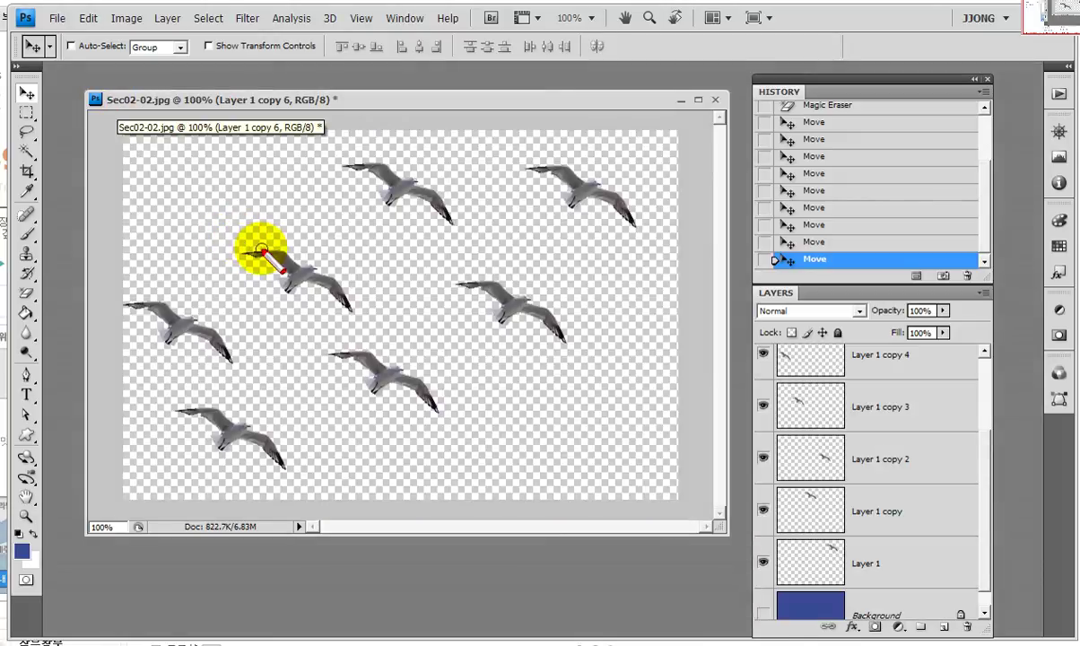
# - Drag over the gulls and Layers panel entries to identify the top-centre gull's layer
pyautogui.moveTo(240, 227); pyautogui.dragTo(359, 336)
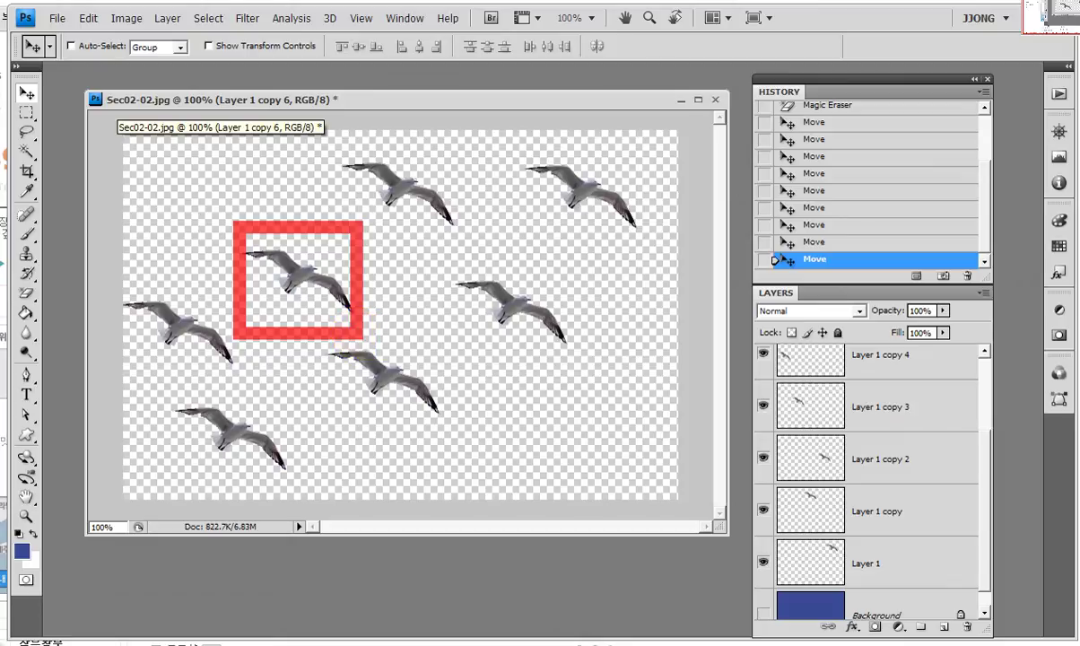
pyautogui.moveTo(2, 60); pyautogui.dragTo(59, 121)
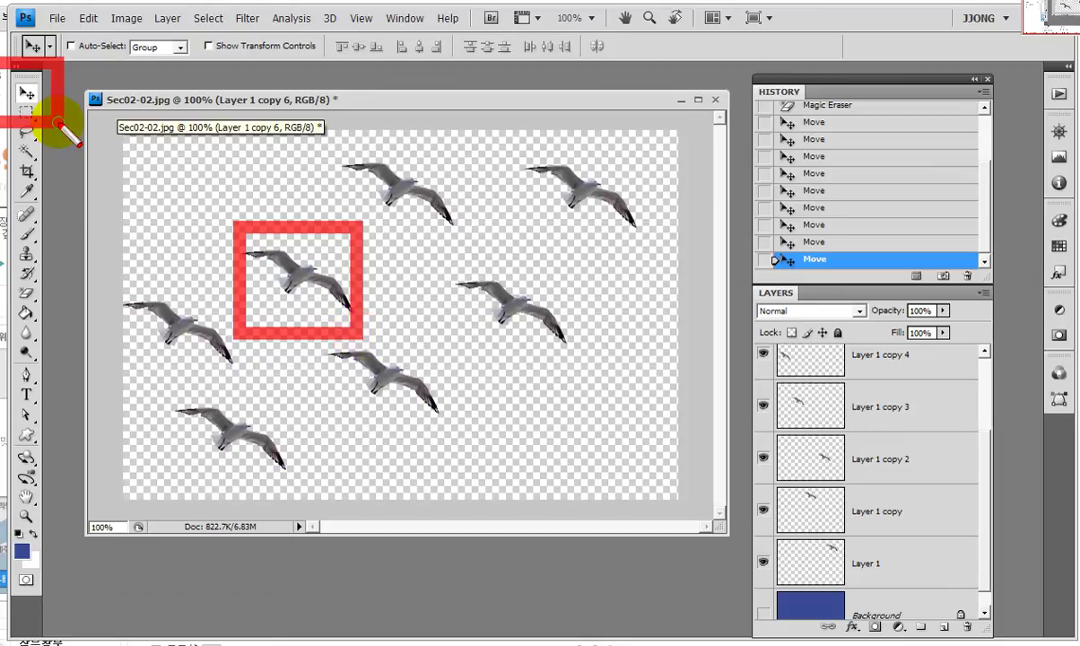
pyautogui.press('e')
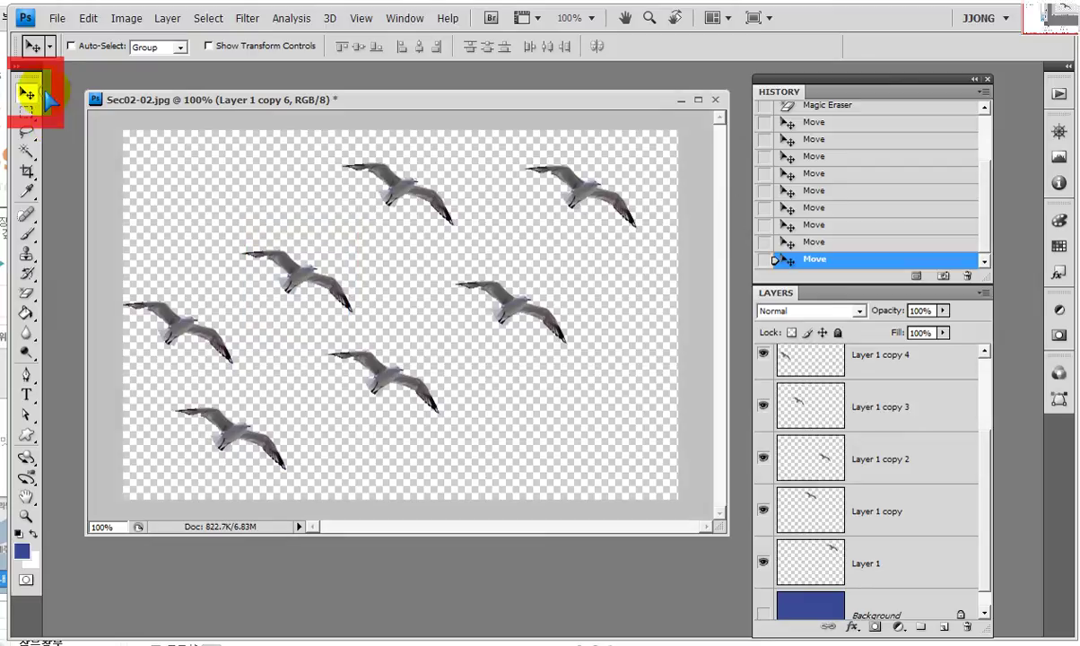
pyautogui.moveTo(347, 148); pyautogui.dragTo(459, 239)
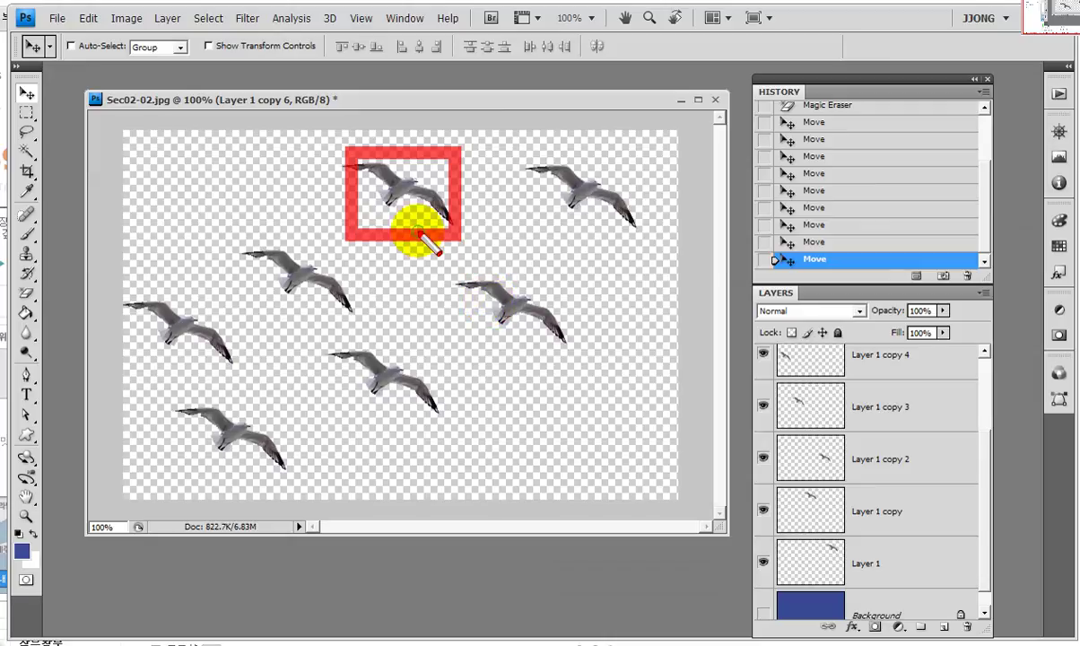
pyautogui.press('Escape')
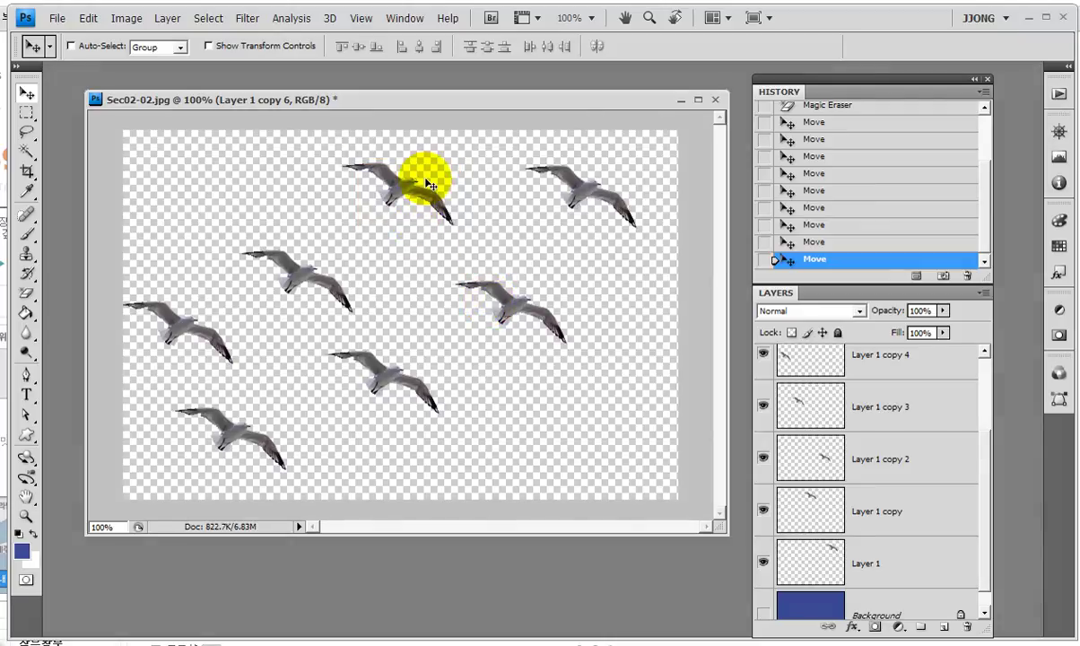
pyautogui.keyDown('ctrl'); pyautogui.click(395, 188); pyautogui.keyUp('ctrl')
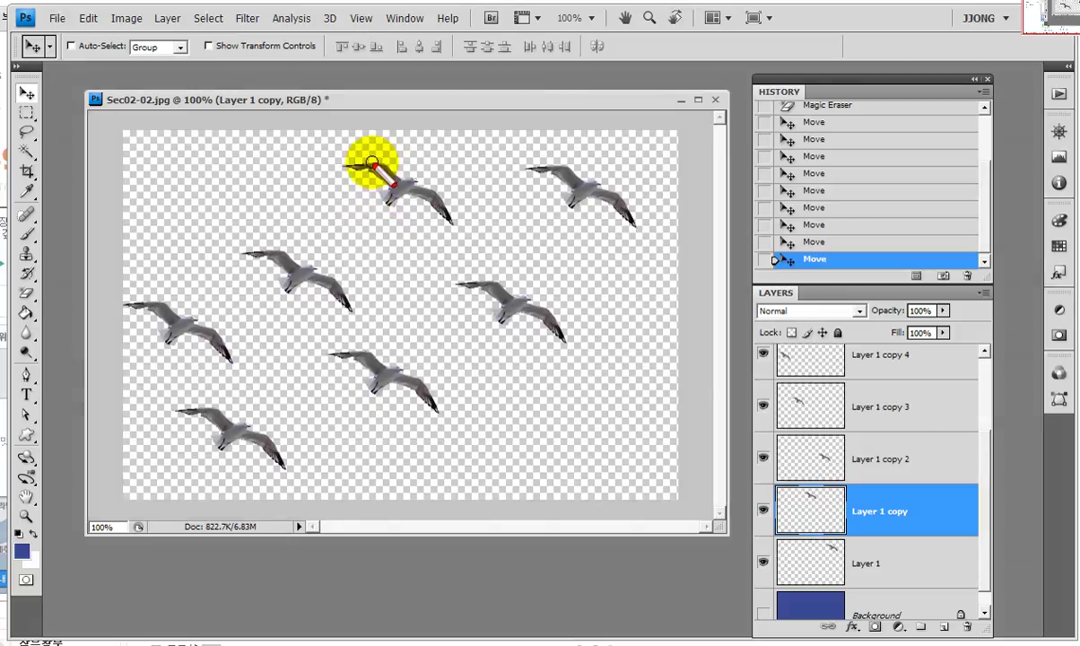
pyautogui.moveTo(364, 151); pyautogui.dragTo(441, 247)
pyautogui.moveTo(241, 248); pyautogui.dragTo(455, 420)
pyautogui.moveTo(838, 391); pyautogui.dragTo(938, 445)
pyautogui.moveTo(864, 461); pyautogui.dragTo(933, 490)
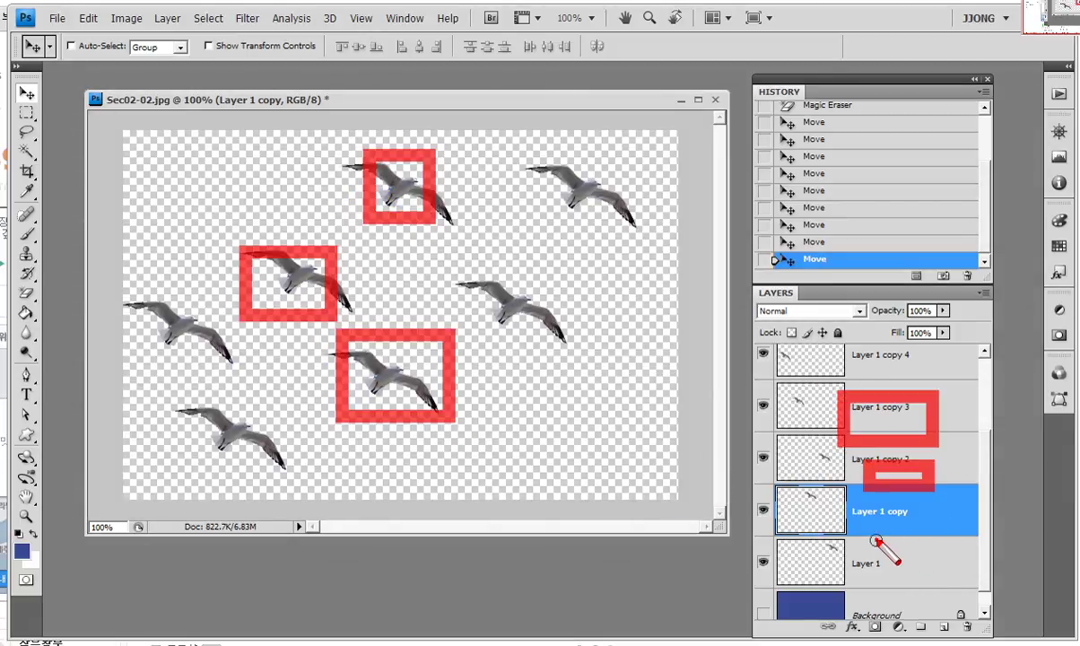
pyautogui.moveTo(871, 535); pyautogui.dragTo(931, 559)
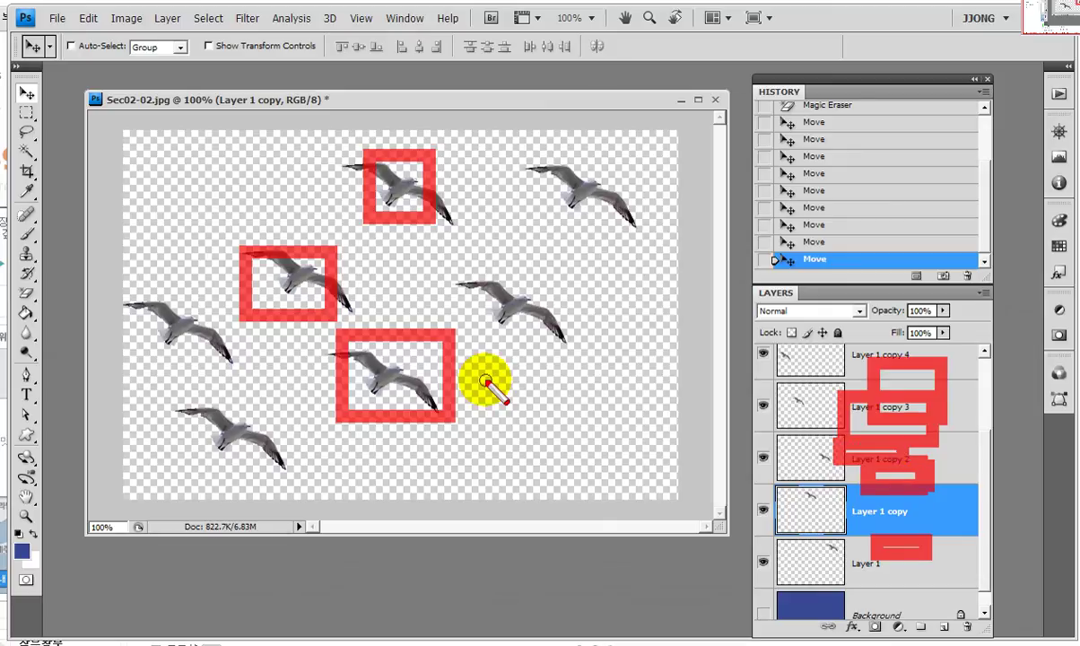
pyautogui.press('Escape')
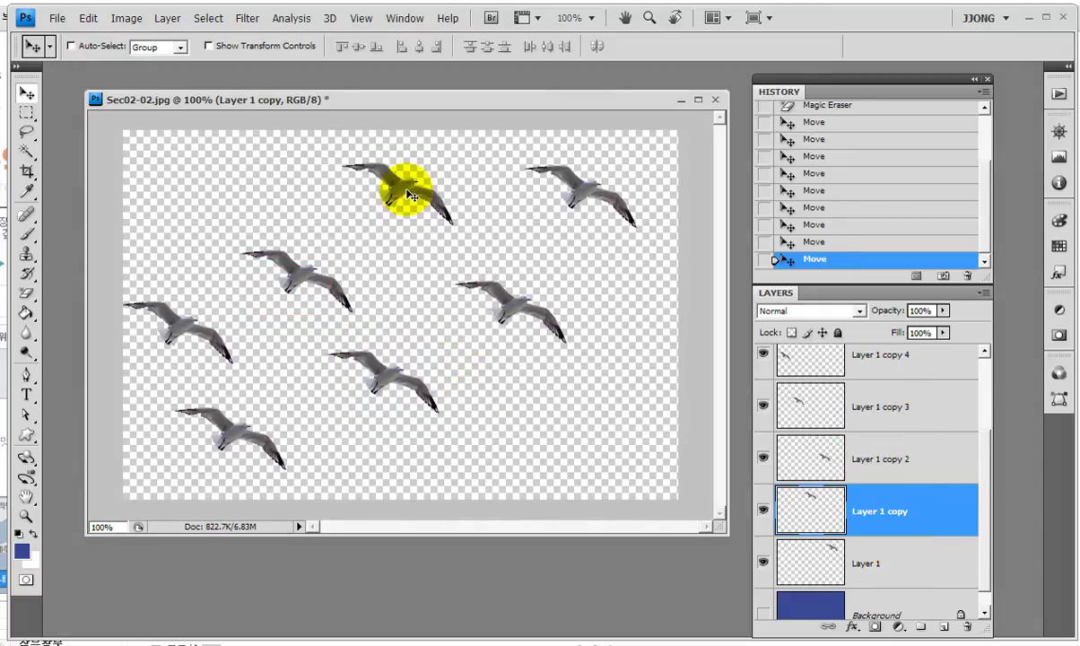
# - Select each gull's layer in turn to confirm its copy, ending on Layer 1 copy 3
pyautogui.keyDown('ctrl'); pyautogui.click(489, 294); pyautogui.keyUp('ctrl')
pyautogui.keyDown('ctrl'); pyautogui.click(308, 280); pyautogui.keyUp('ctrl')
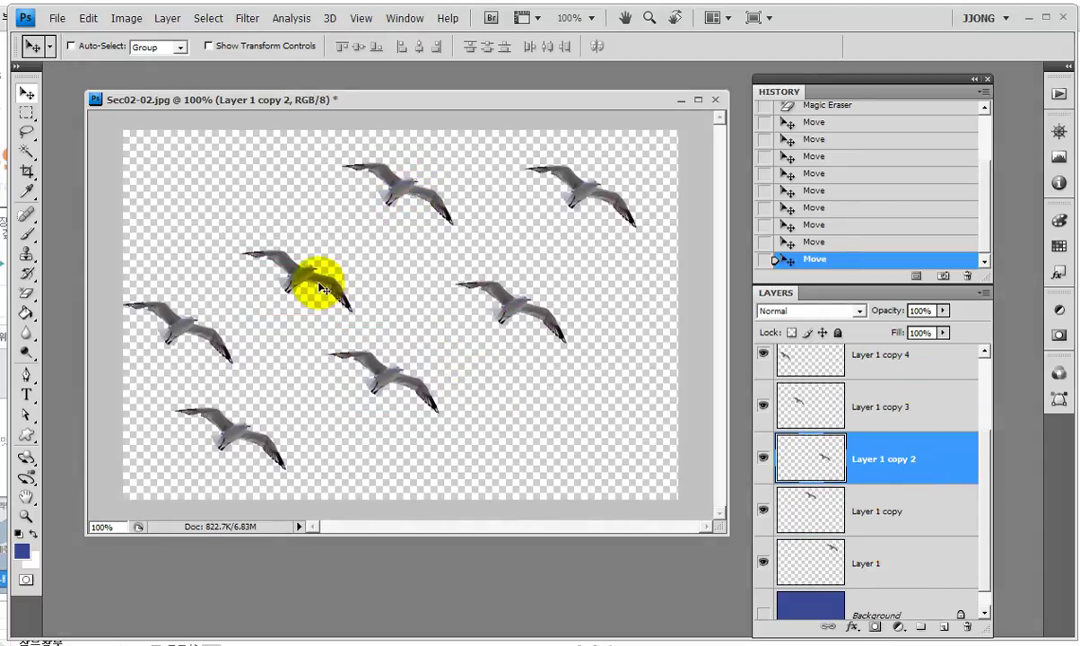
pyautogui.keyDown('ctrl'); pyautogui.click(371, 381); pyautogui.keyUp('ctrl')
pyautogui.keyDown('ctrl'); pyautogui.click(171, 316); pyautogui.keyUp('ctrl')
pyautogui.keyDown('ctrl'); pyautogui.click(234, 436); pyautogui.keyUp('ctrl')
pyautogui.keyDown('ctrl'); pyautogui.click(182, 314); pyautogui.keyUp('ctrl')
pyautogui.keyDown('ctrl'); pyautogui.click(285, 266); pyautogui.keyUp('ctrl')
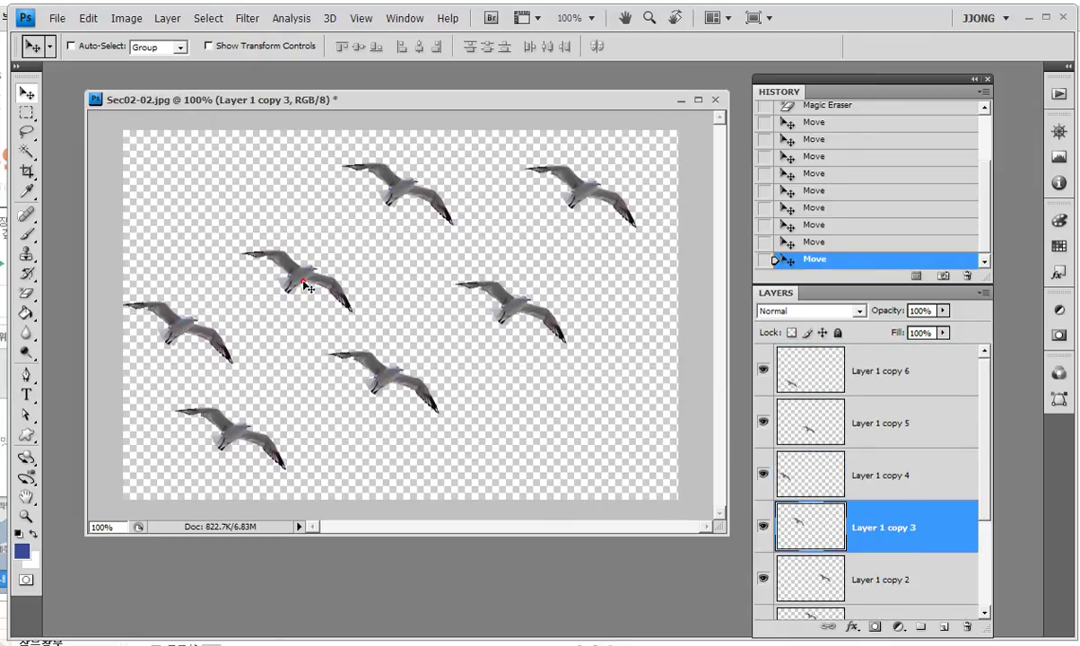
pyautogui.keyDown('ctrl'); pyautogui.click(391, 382); pyautogui.keyUp('ctrl')
pyautogui.keyDown('ctrl'); pyautogui.click(519, 306); pyautogui.keyUp('ctrl')
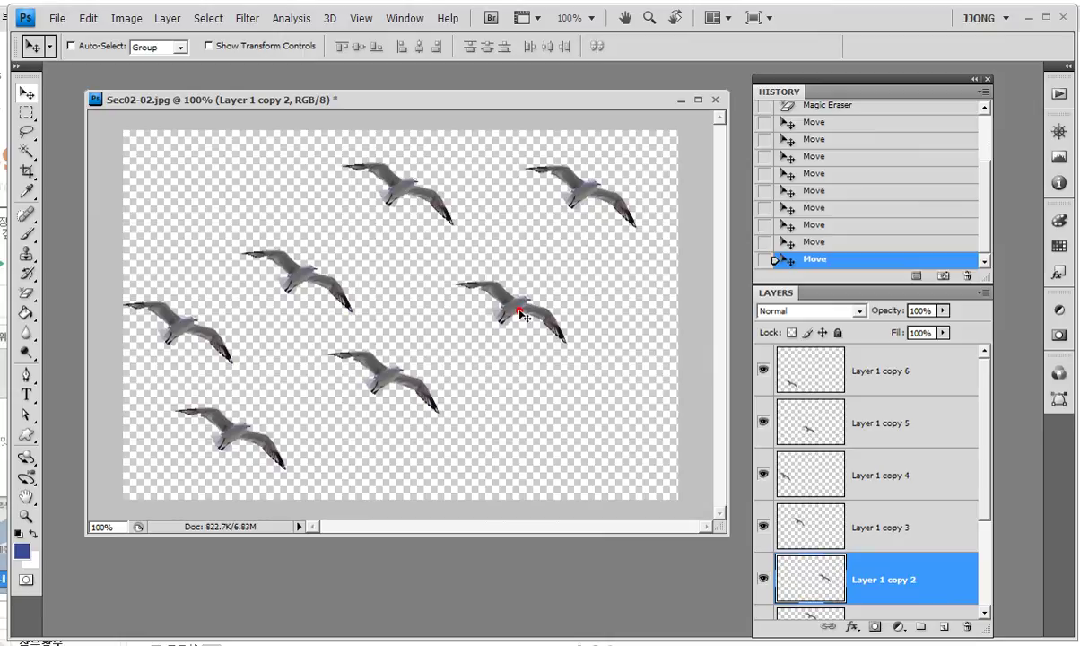
pyautogui.keyDown('ctrl'); pyautogui.click(378, 373); pyautogui.keyUp('ctrl')
pyautogui.keyDown('ctrl'); pyautogui.click(291, 284); pyautogui.keyUp('ctrl')
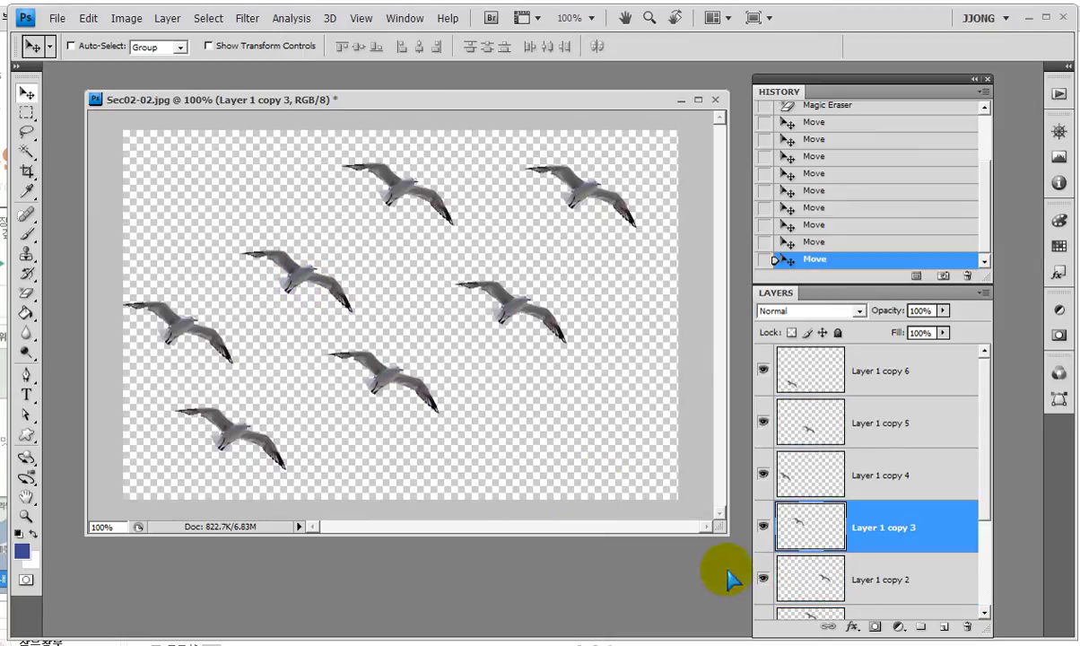
pyautogui.moveTo(803, 491); pyautogui.dragTo(982, 562)
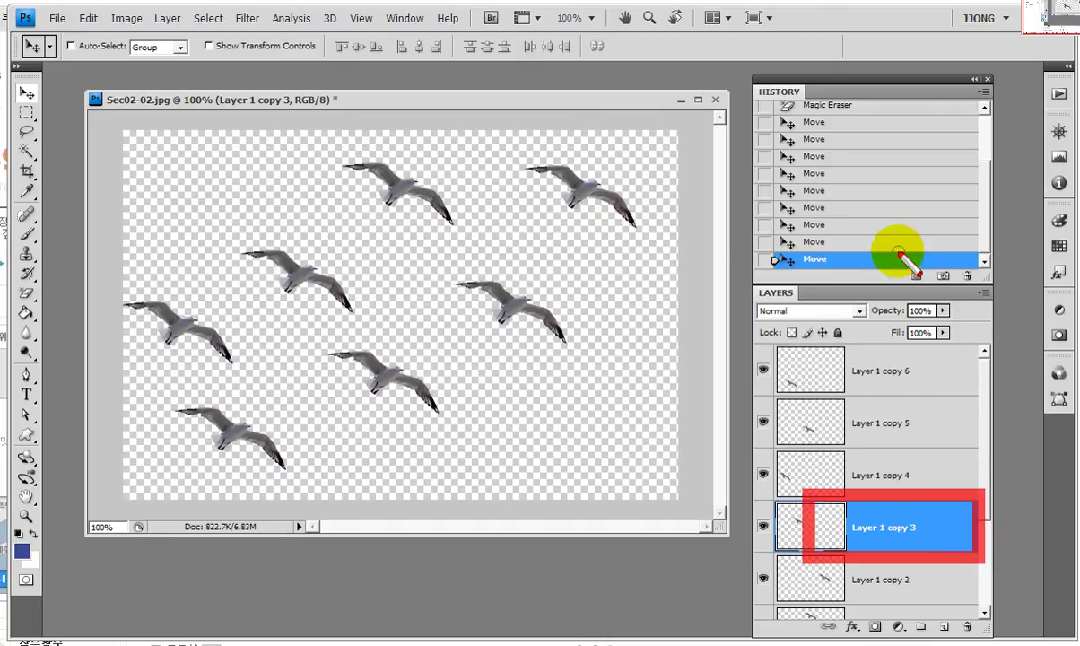
pyautogui.moveTo(984, 229); pyautogui.dragTo(984, 201)
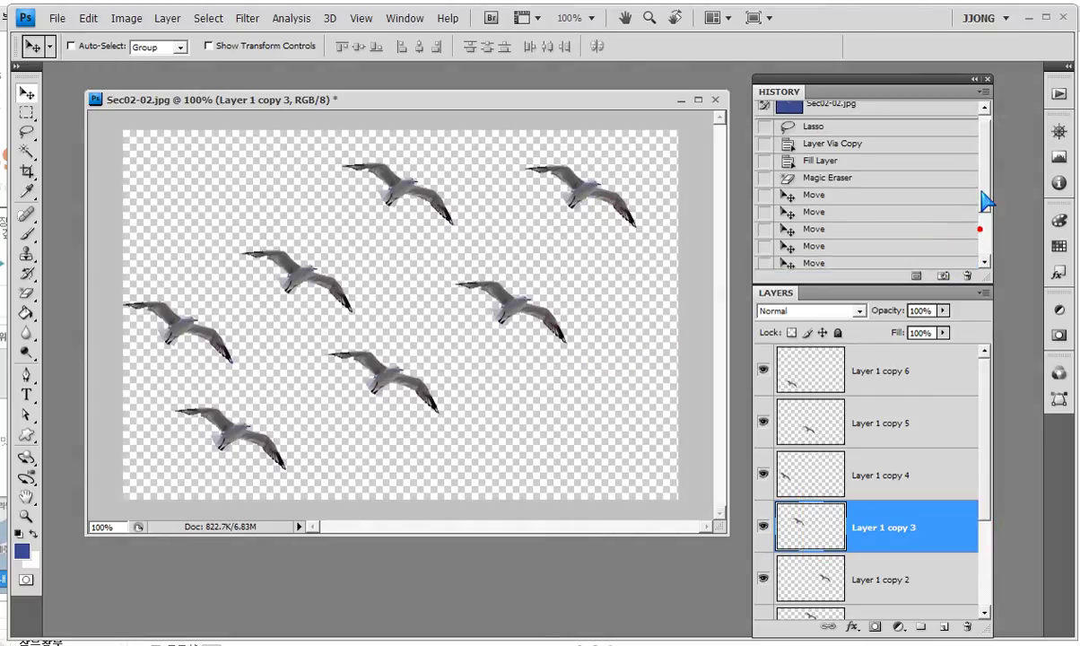
# - Step back to the Magic Eraser history state, leaving one gull on blue sky
pyautogui.click(863, 186)
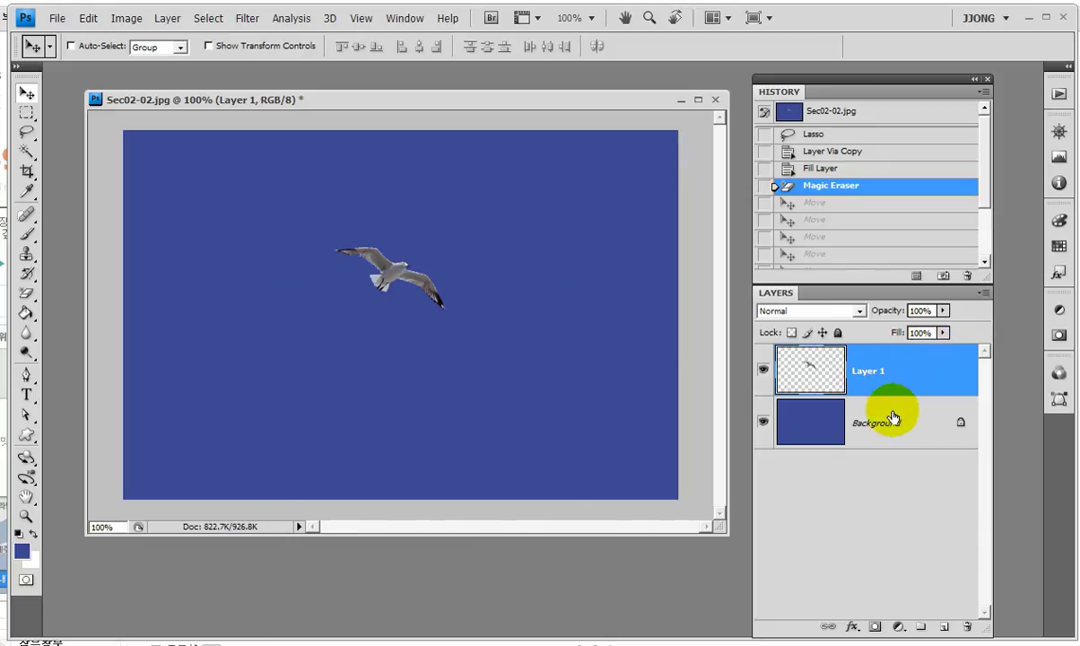
pyautogui.moveTo(738, 338); pyautogui.dragTo(928, 400)
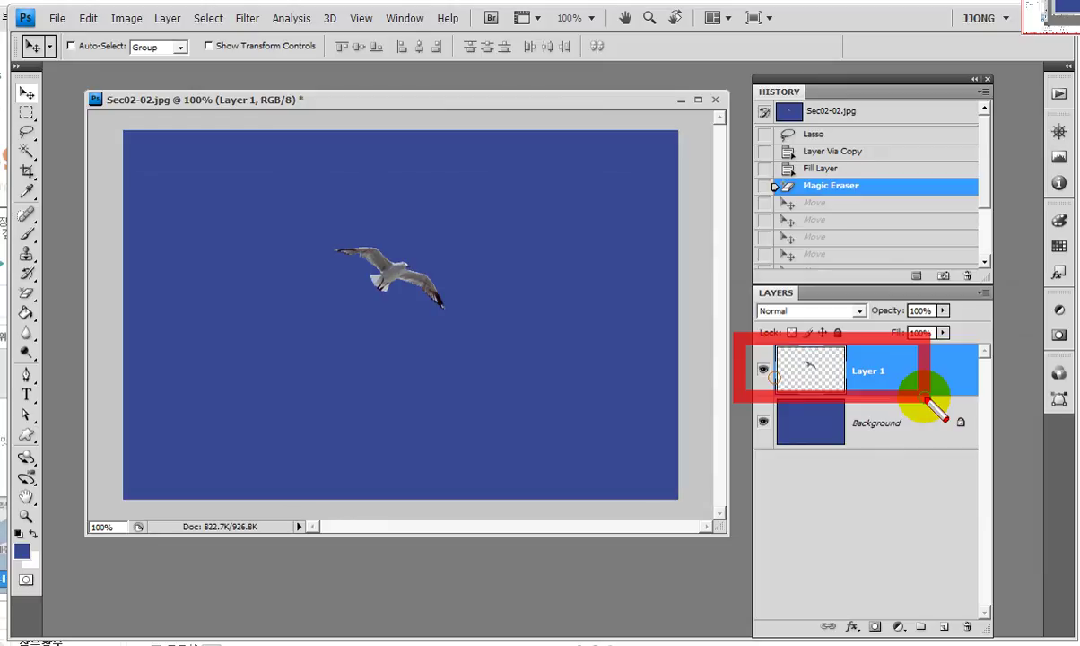
# - Move the gull to the upper right, hide the Background, and review then minimize the Notepad notes
pyautogui.moveTo(392, 274); pyautogui.dragTo(594, 191)
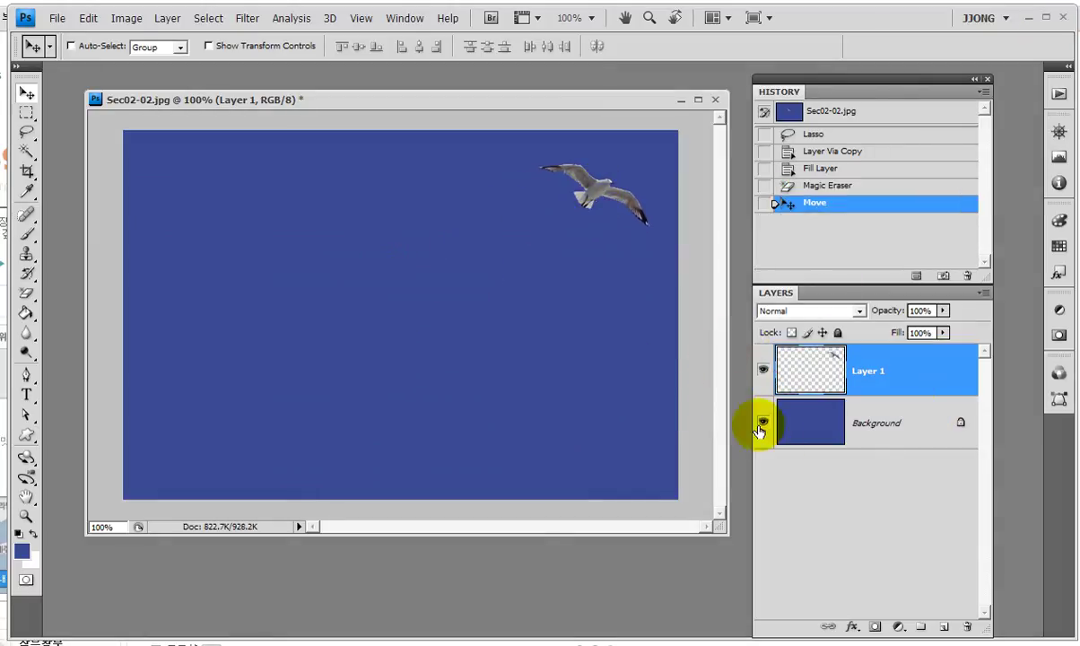
pyautogui.click(761, 423)
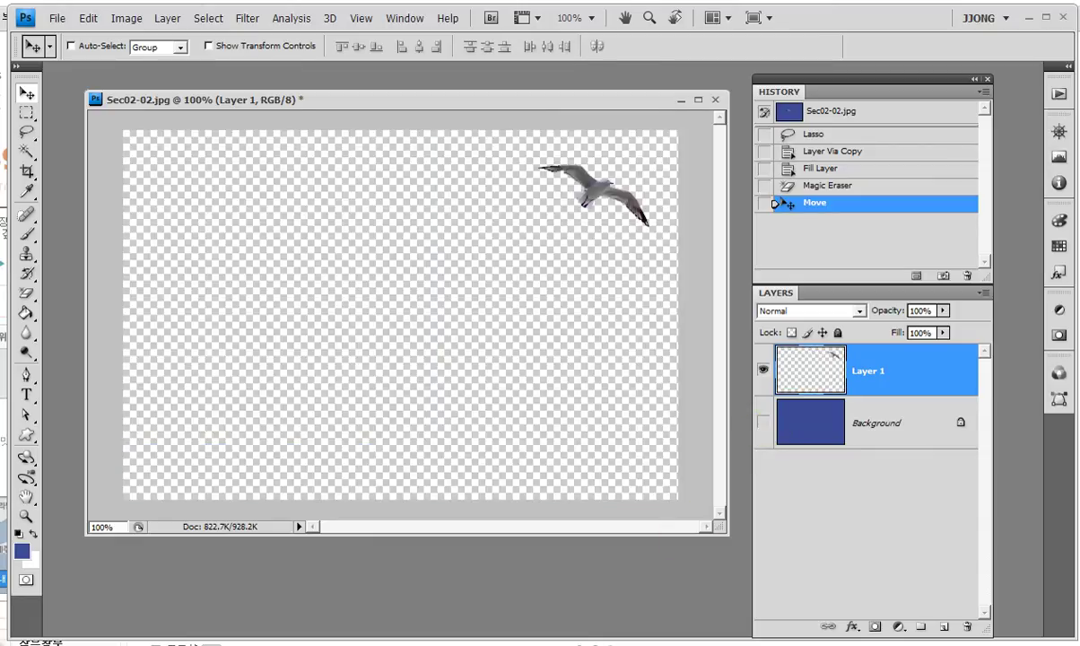
pyautogui.hotkey('alt', 'Tab')
pyautogui.moveTo(155, 179)
pyautogui.mouseDown()
pyautogui.moveTo(660, 384)
pyautogui.moveTo(949, 388)
pyautogui.mouseUp()
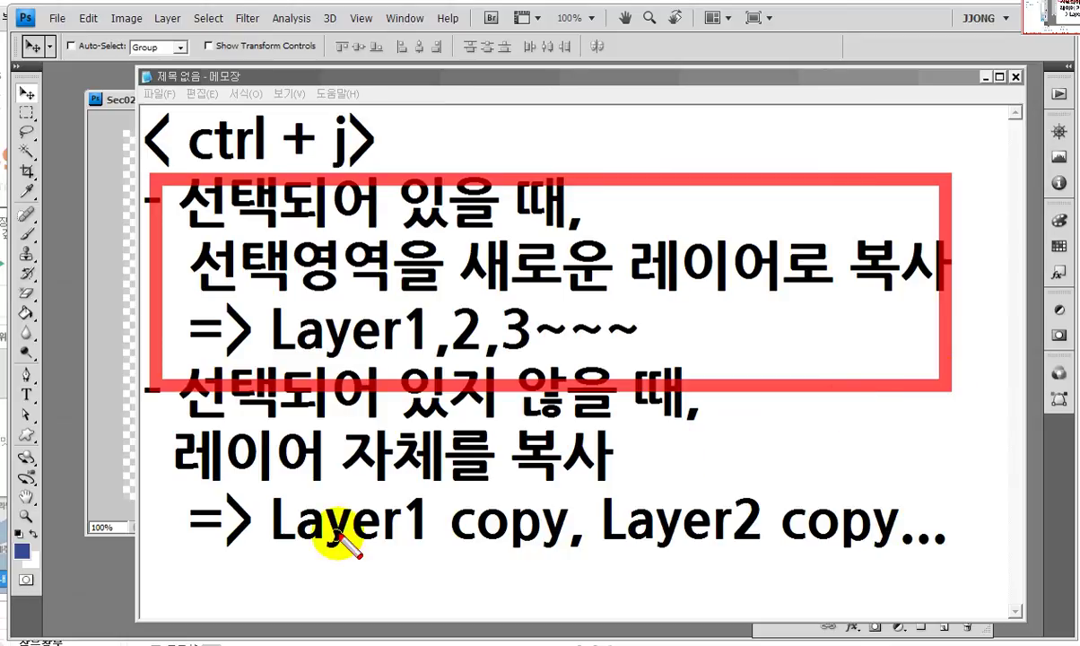
pyautogui.moveTo(182, 414); pyautogui.dragTo(897, 590)
pyautogui.press('Escape')
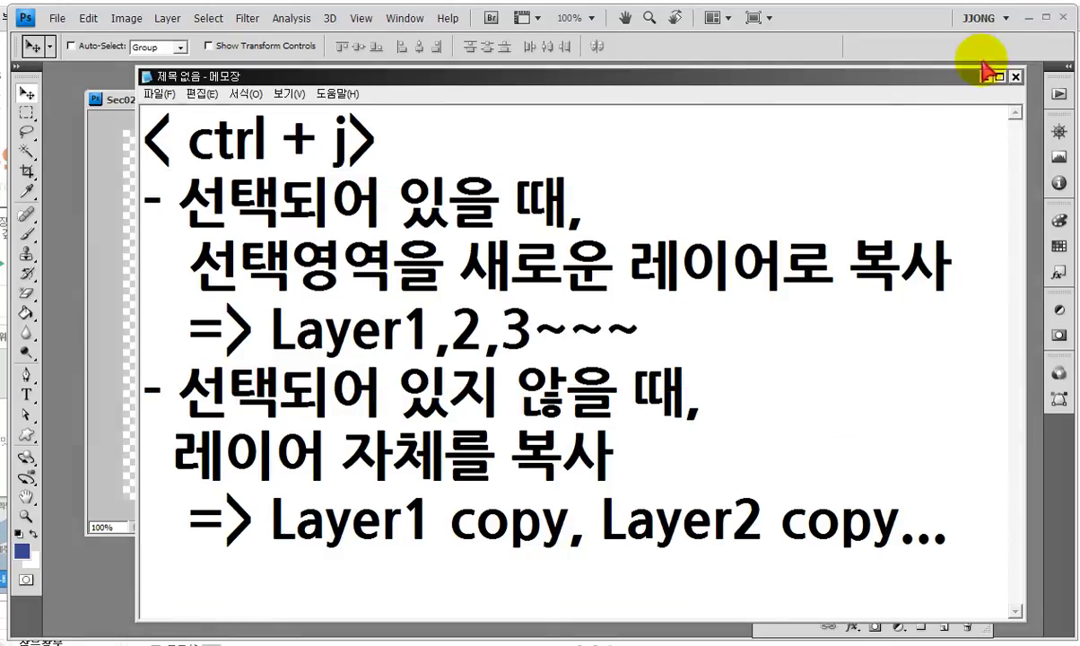
pyautogui.click(989, 76)
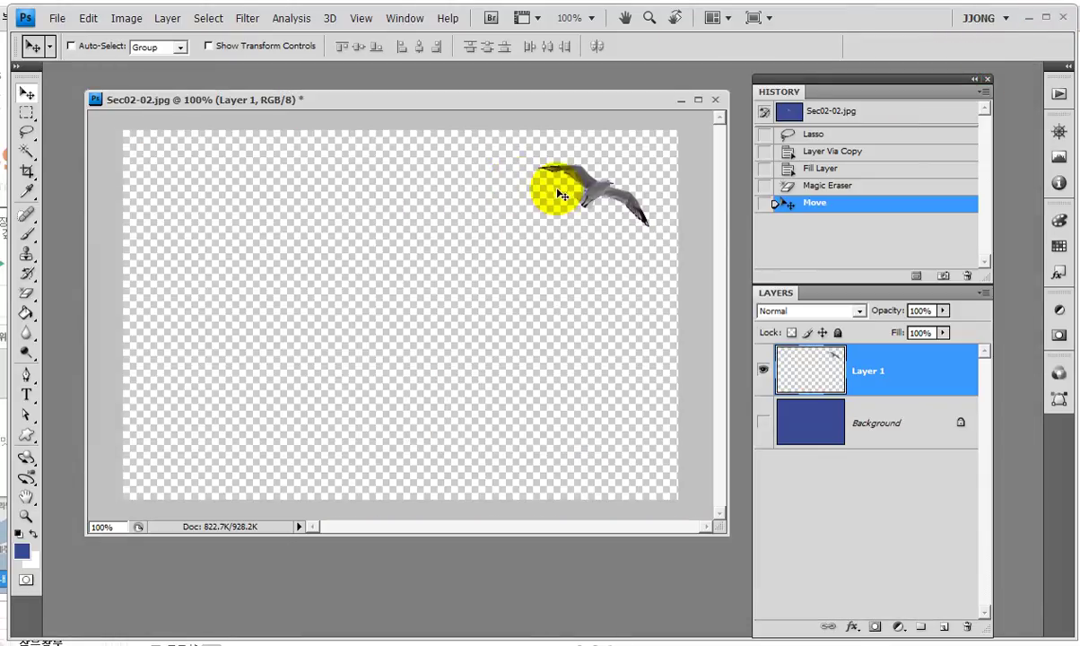
pyautogui.hotkey('ctrl', '2')
# - Load the lone gull's outline as a selection from the Layer 1 thumbnail
pyautogui.moveTo(515, 138); pyautogui.dragTo(694, 261)
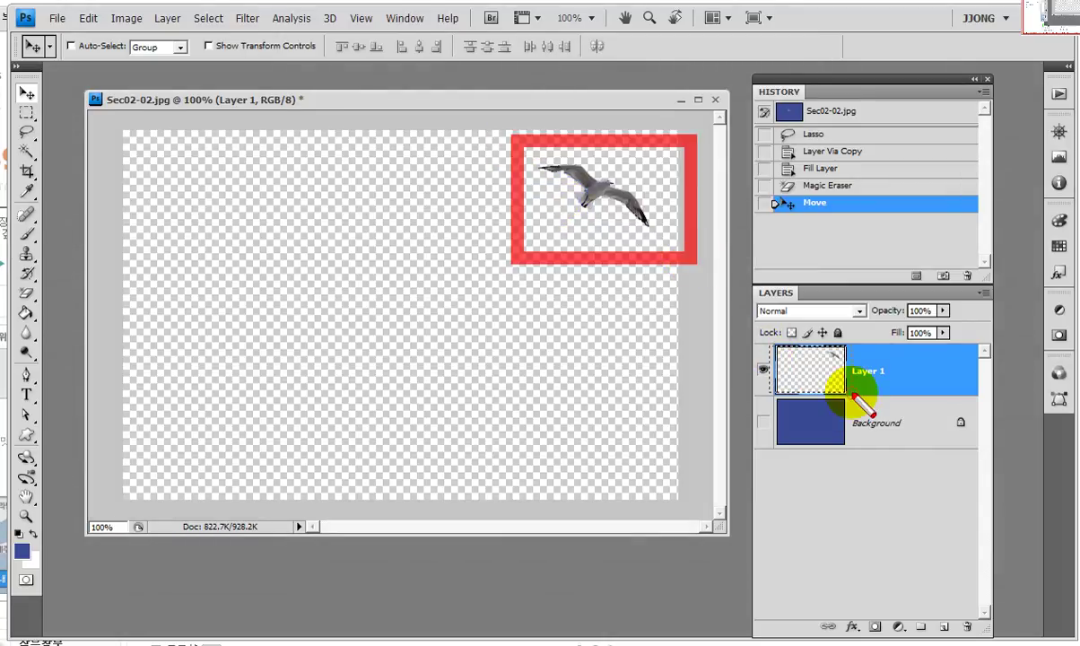
pyautogui.moveTo(765, 344); pyautogui.dragTo(852, 394)
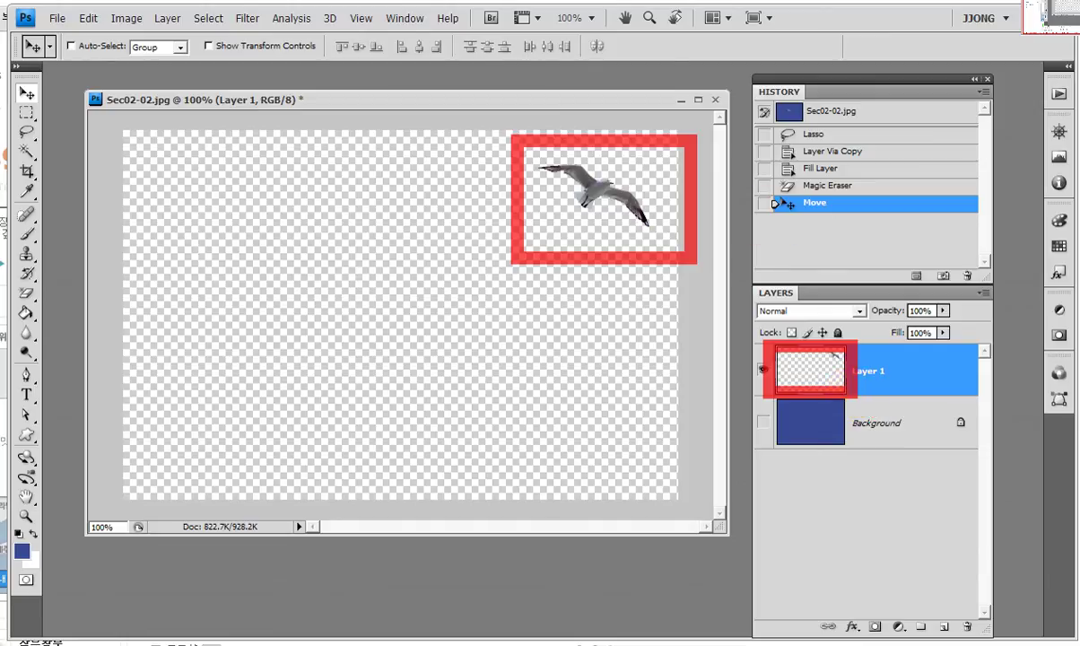
pyautogui.moveTo(2, 63); pyautogui.dragTo(67, 119)
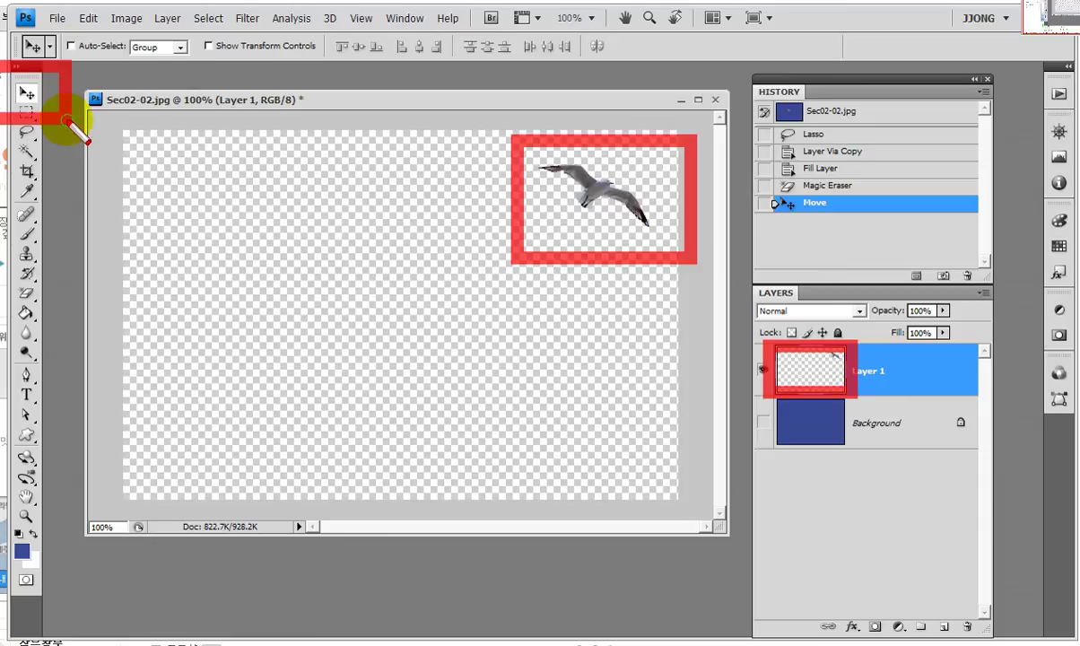
pyautogui.press('Escape')
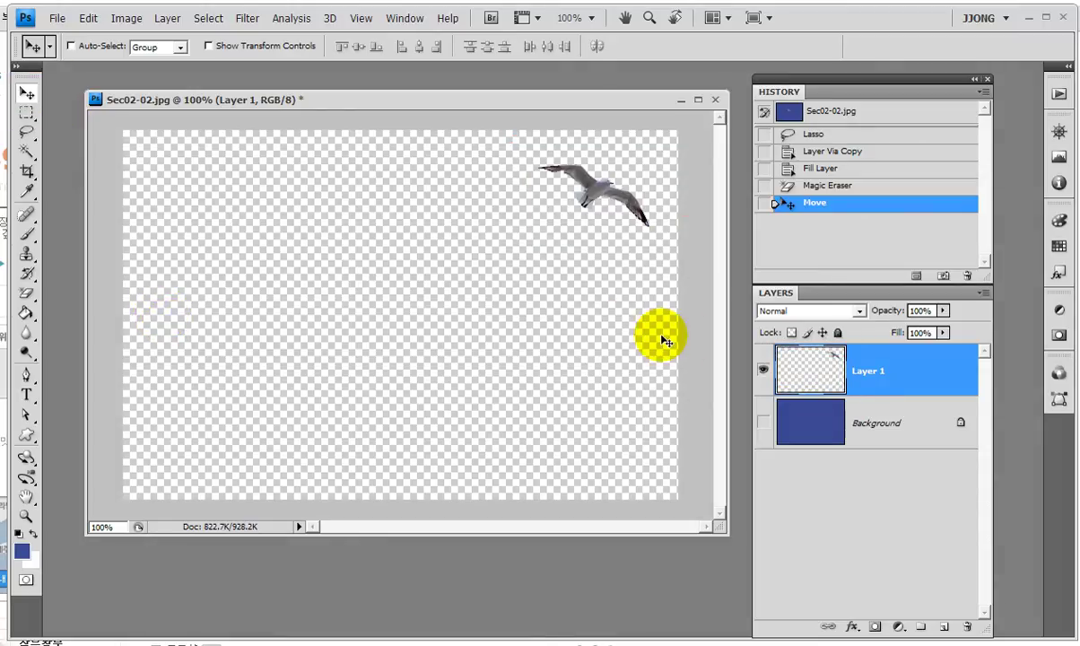
pyautogui.moveTo(748, 328); pyautogui.dragTo(866, 401)
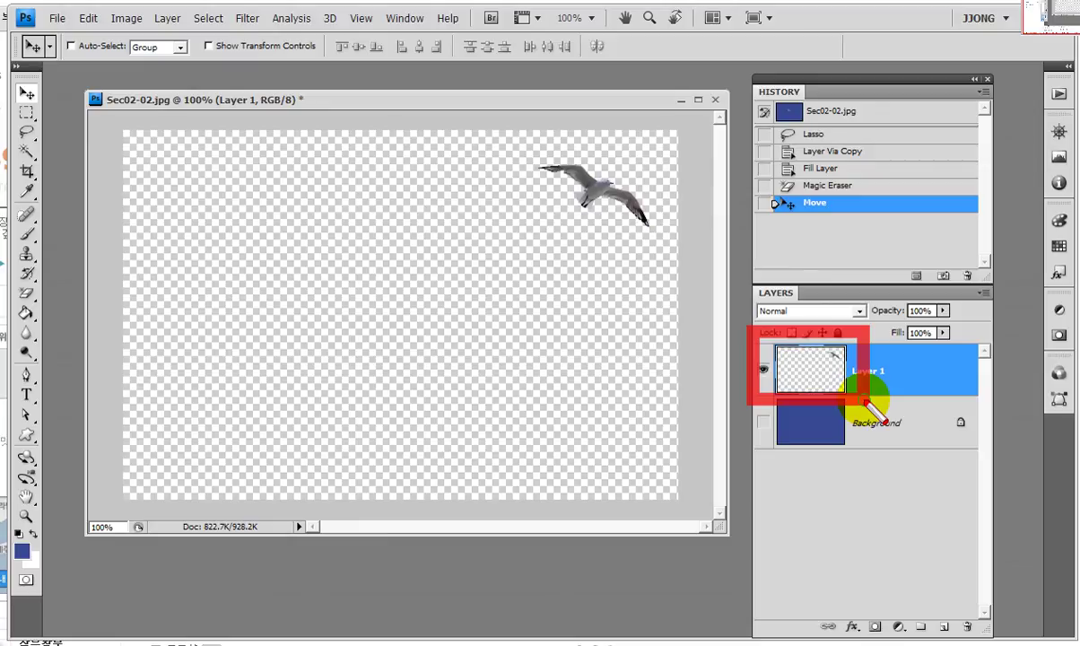
pyautogui.press('Escape')
pyautogui.keyDown('ctrl'); pyautogui.click(822, 371); pyautogui.keyUp('ctrl')
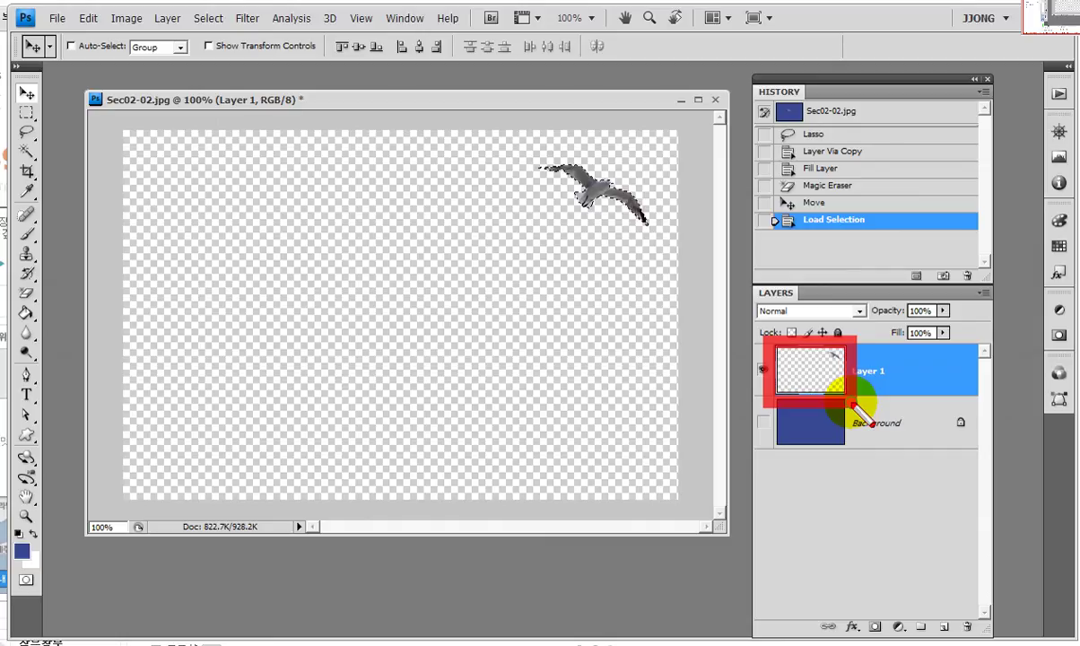
pyautogui.keyDown('ctrl'); pyautogui.click(812, 378); pyautogui.keyUp('ctrl')
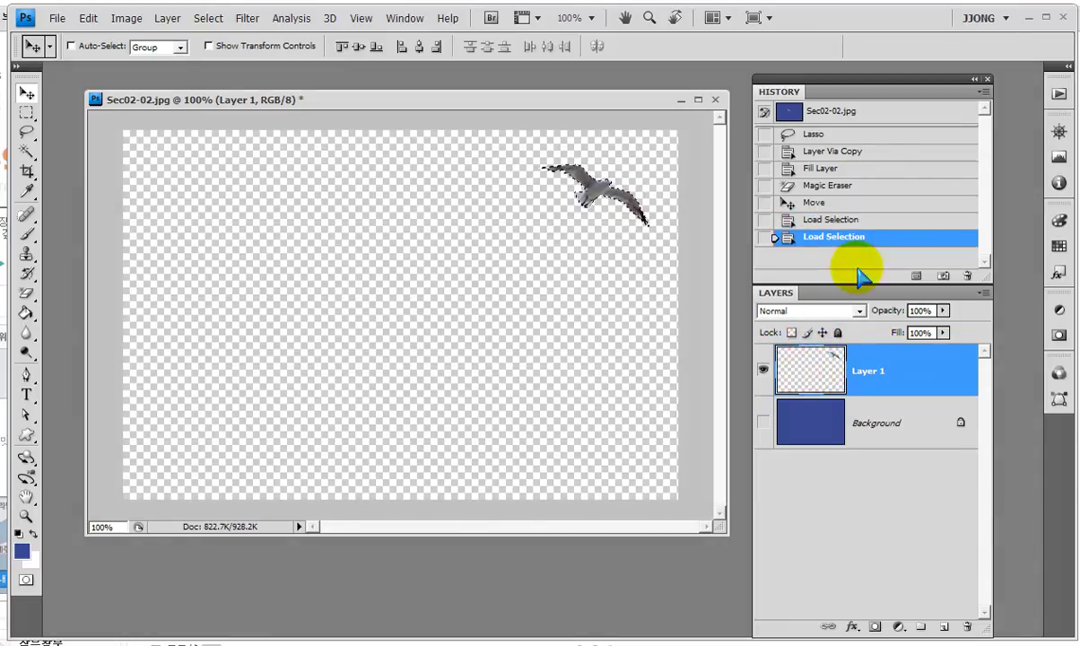
pyautogui.click(834, 218)
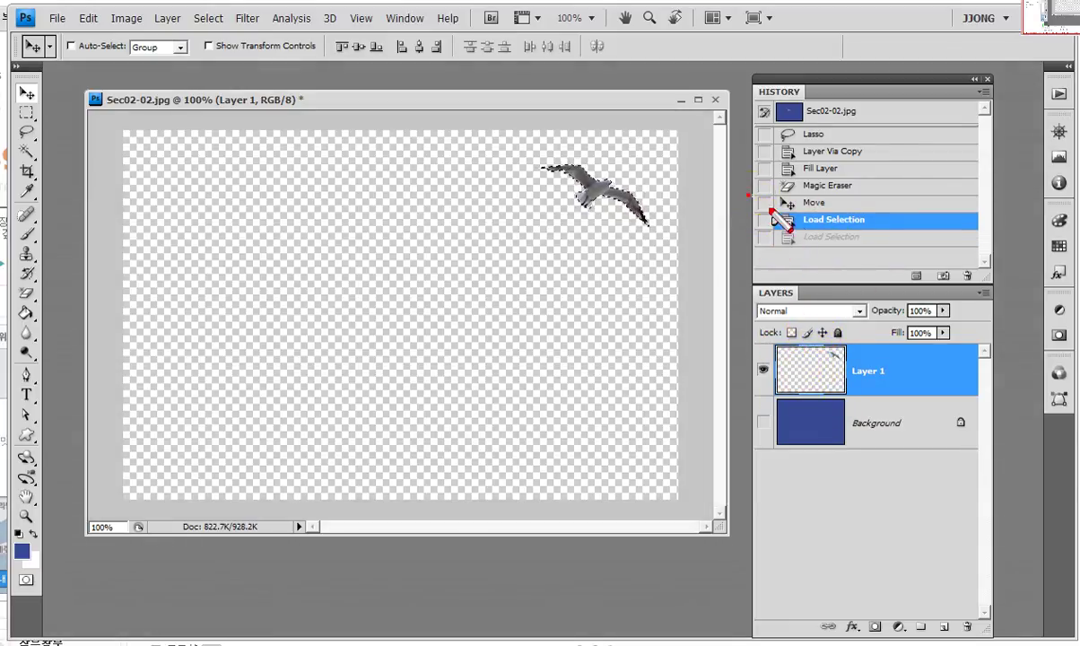
pyautogui.moveTo(743, 190); pyautogui.dragTo(910, 256)
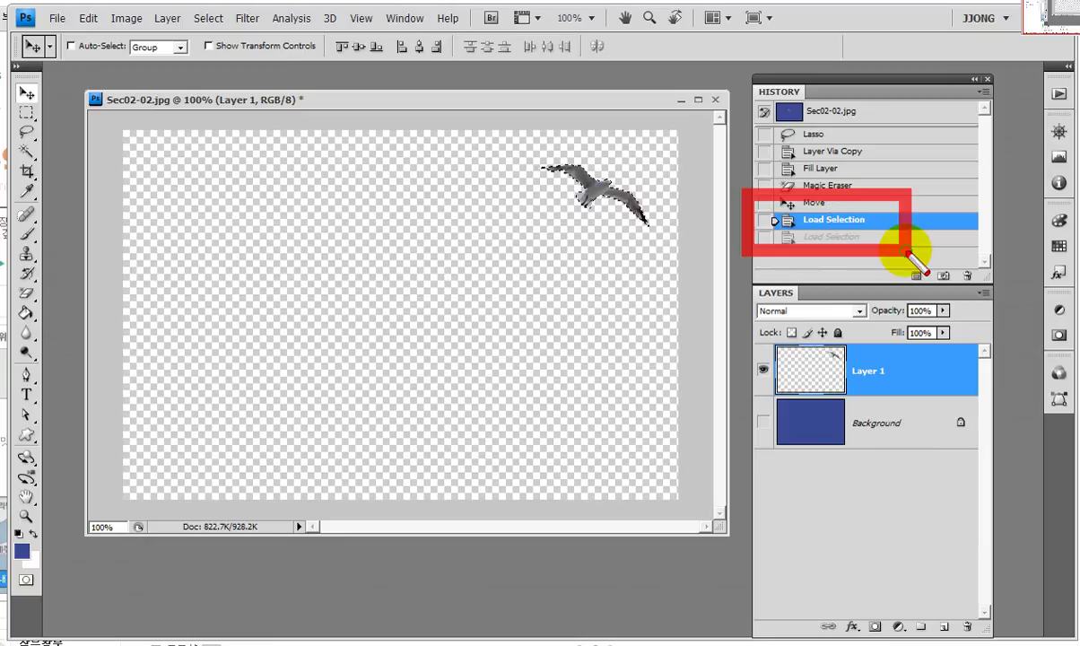
pyautogui.press('Escape')
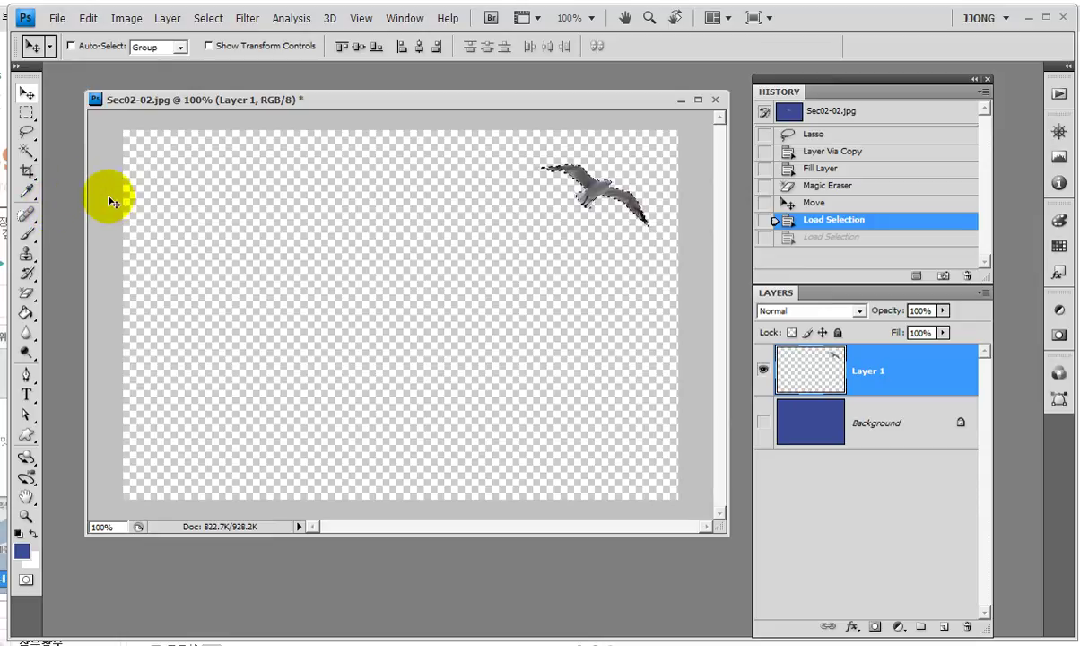
pyautogui.moveTo(590, 189)
pyautogui.mouseDown()
pyautogui.moveTo(460, 196)
pyautogui.moveTo(544, 298)
pyautogui.moveTo(317, 237)
pyautogui.mouseUp()
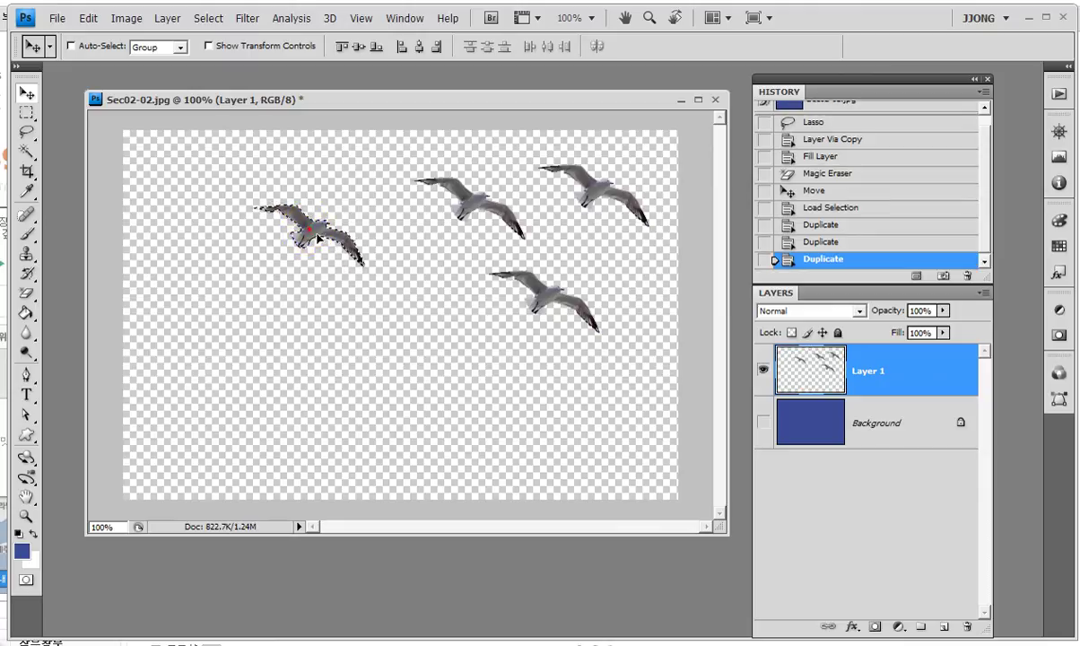
pyautogui.moveTo(317, 237)
pyautogui.mouseDown()
pyautogui.moveTo(429, 339)
pyautogui.moveTo(482, 445)
pyautogui.moveTo(272, 313)
pyautogui.moveTo(237, 411)
pyautogui.moveTo(222, 414)
pyautogui.mouseUp()
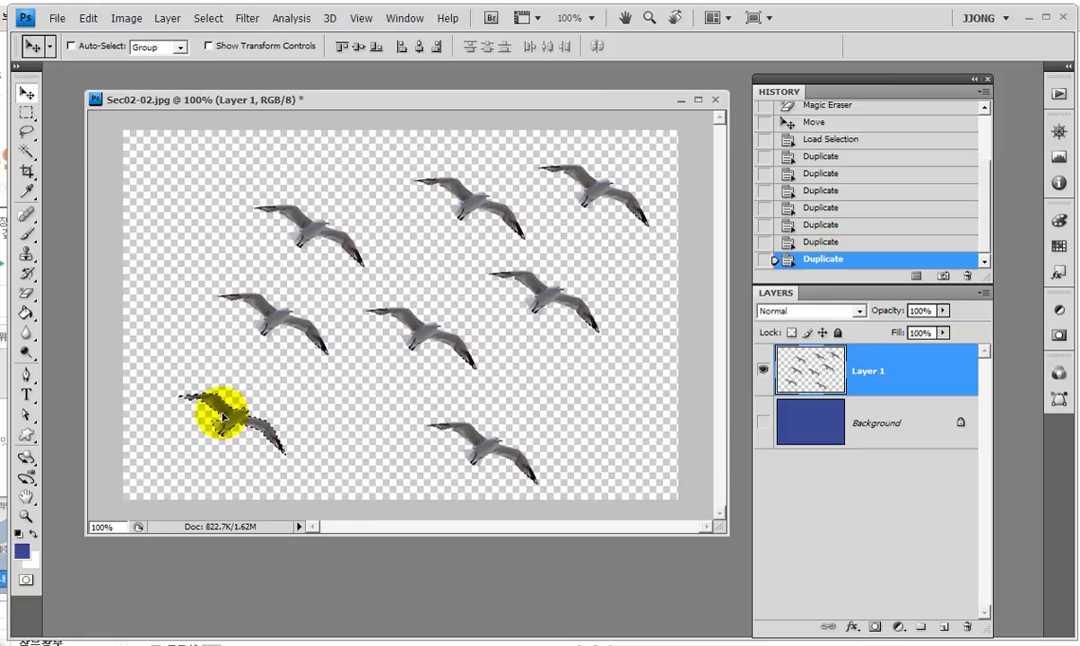
pyautogui.moveTo(222, 414); pyautogui.dragTo(222, 416)
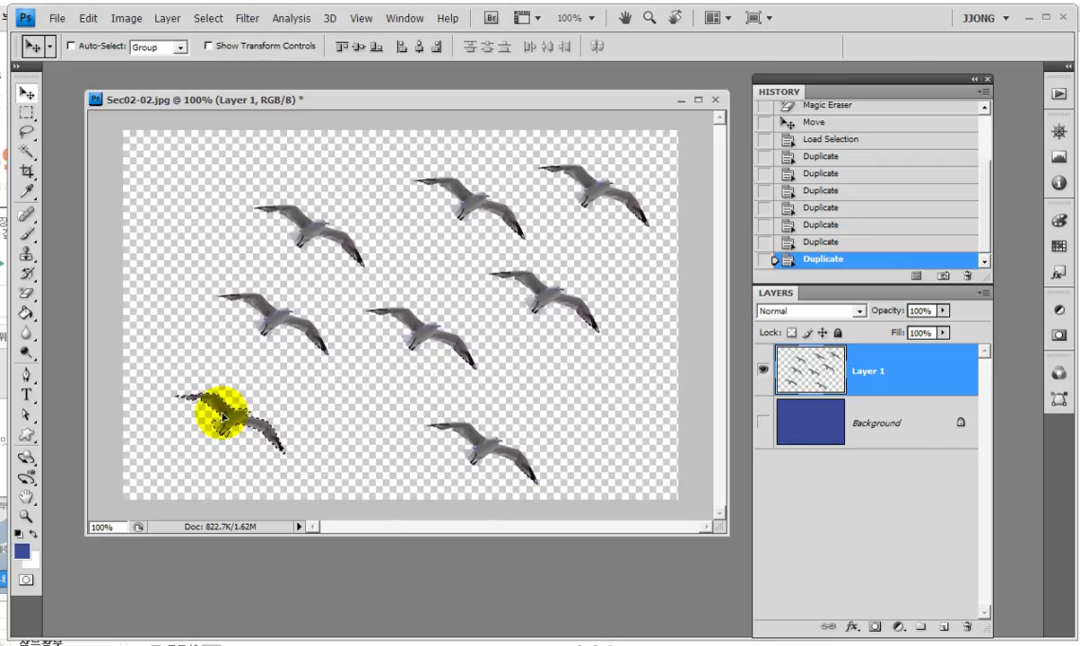
pyautogui.moveTo(223, 415); pyautogui.dragTo(220, 415)
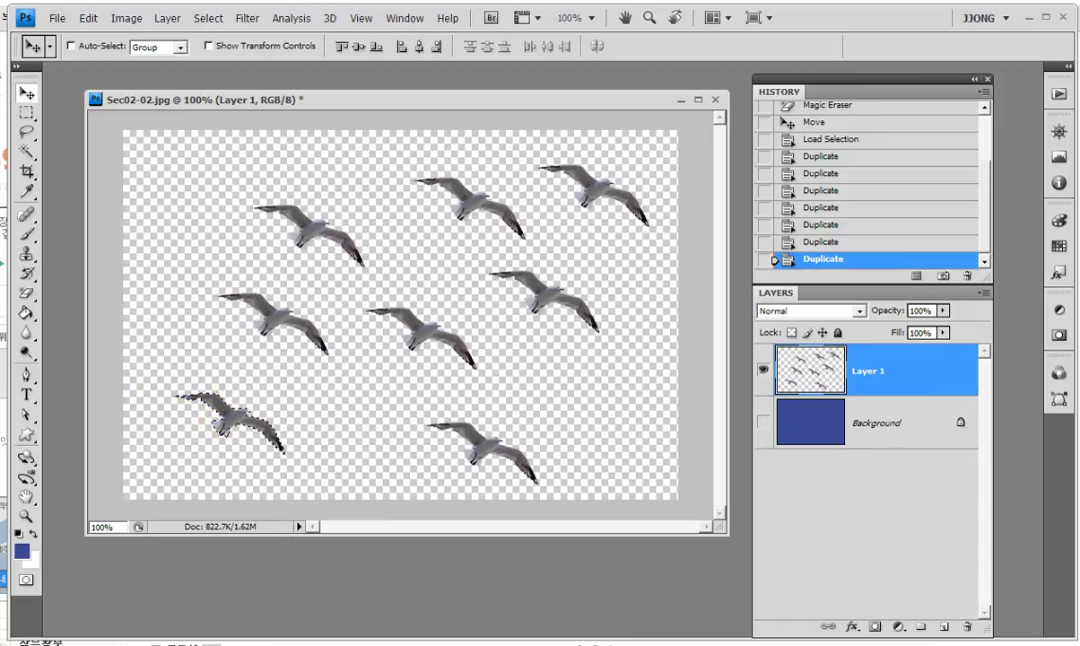
pyautogui.moveTo(534, 322); pyautogui.dragTo(534, 321)
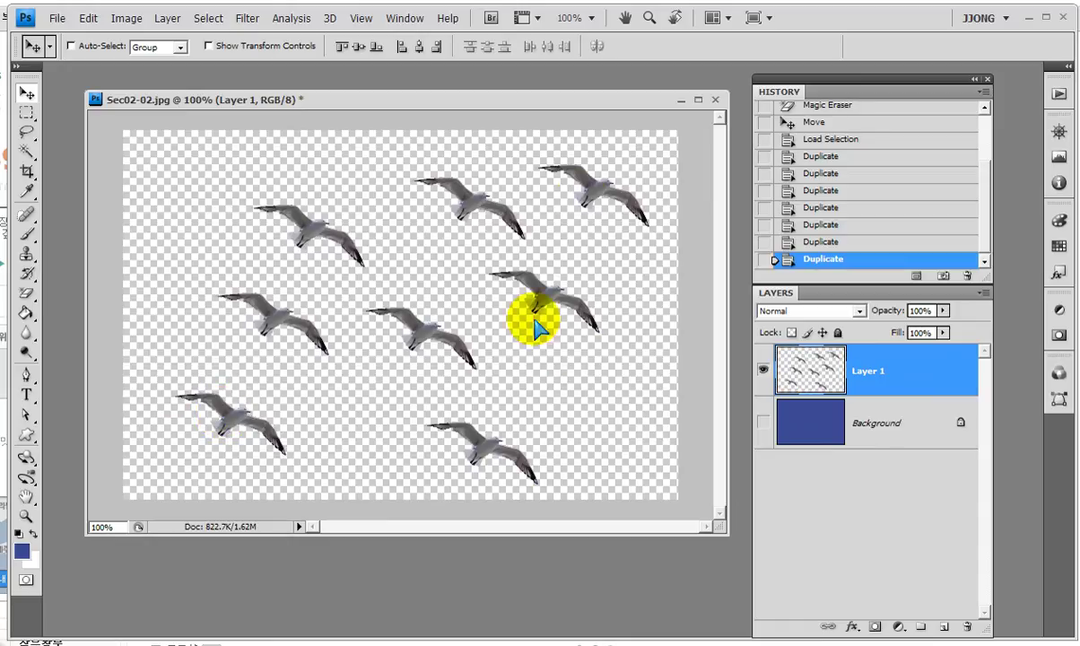
pyautogui.click(641, 188)
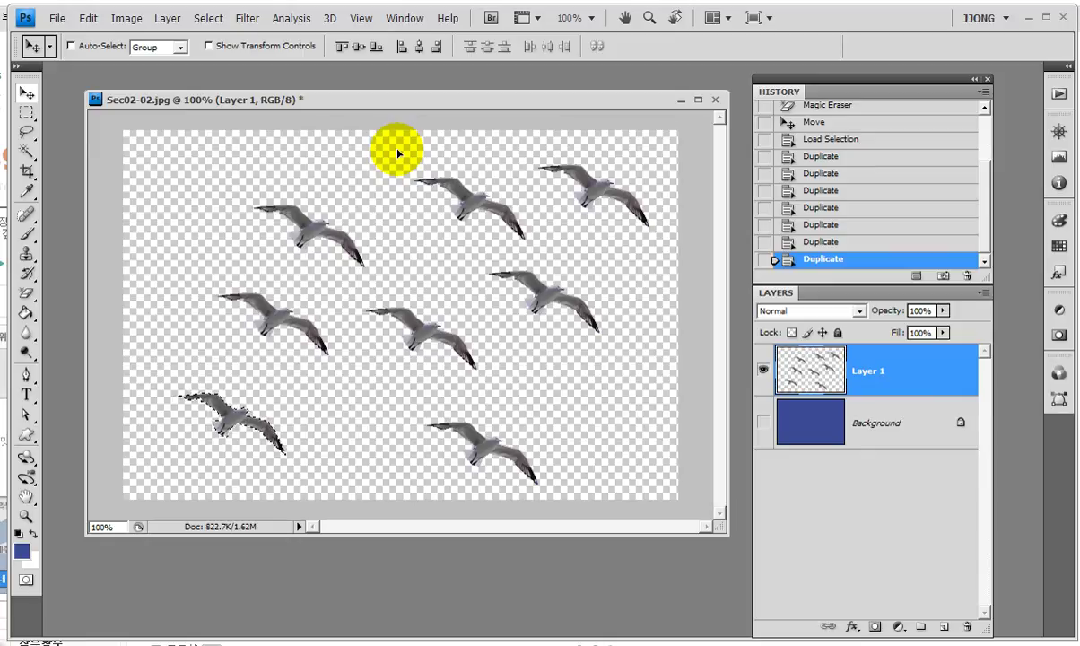
pyautogui.click(301, 215)
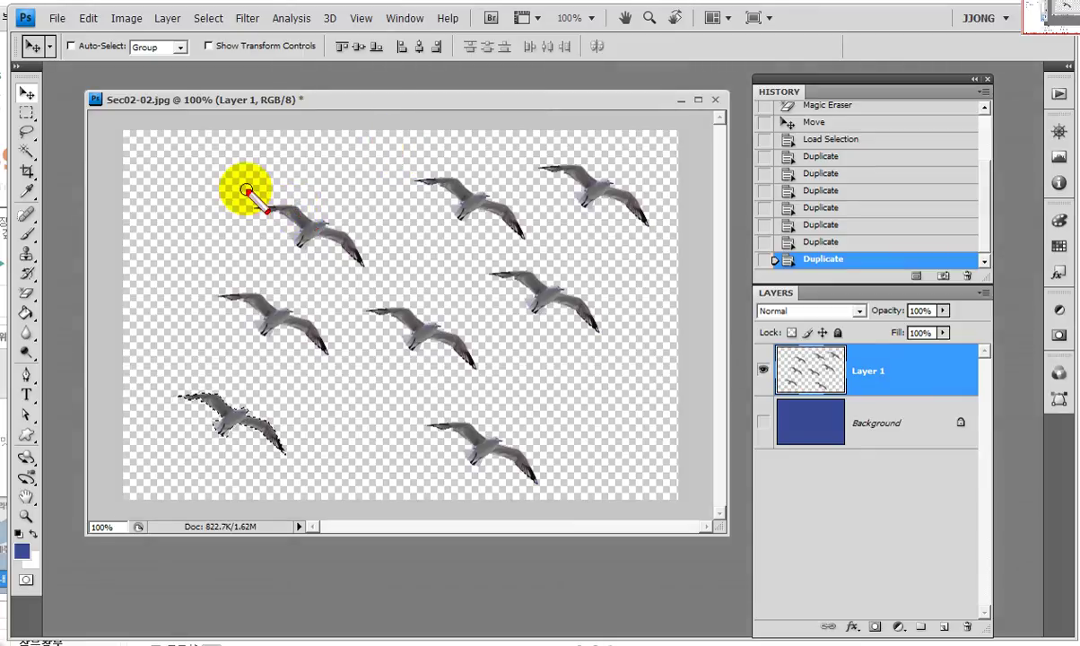
pyautogui.moveTo(237, 180); pyautogui.dragTo(389, 283)
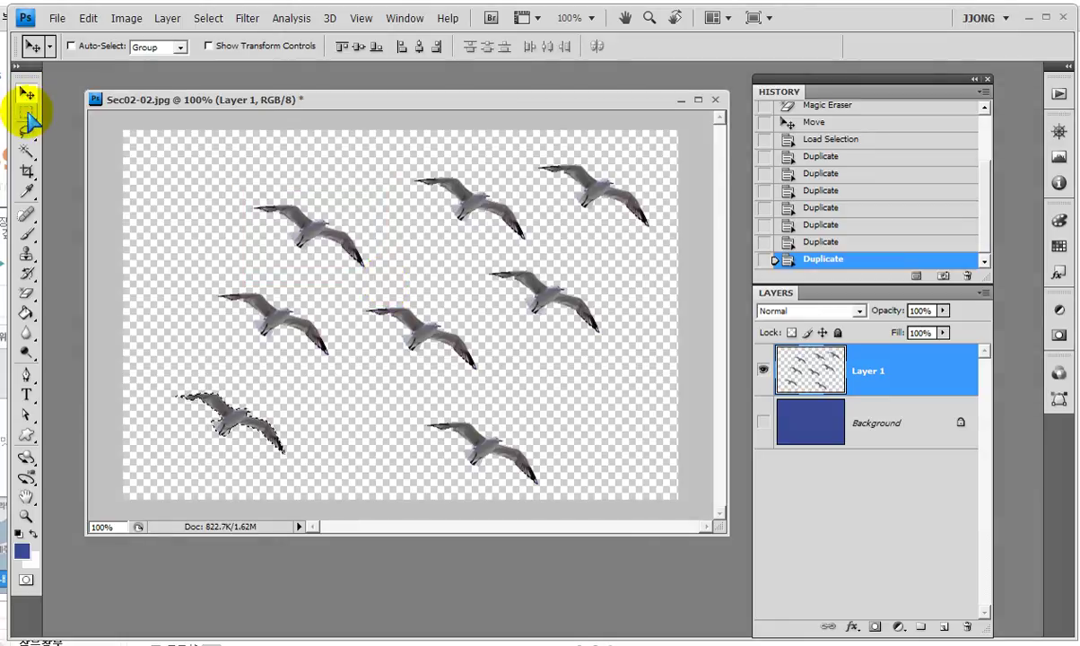
# - Lasso the upper-left gull, set the foreground to yellow f6ff00, then trial-fill and undo
pyautogui.click(27, 132)
pyautogui.moveTo(255, 235)
pyautogui.mouseDown()
pyautogui.moveTo(289, 268)
pyautogui.moveTo(264, 251)
pyautogui.mouseUp()
pyautogui.click(21, 550)
pyautogui.moveTo(442, 574); pyautogui.dragTo(435, 552)
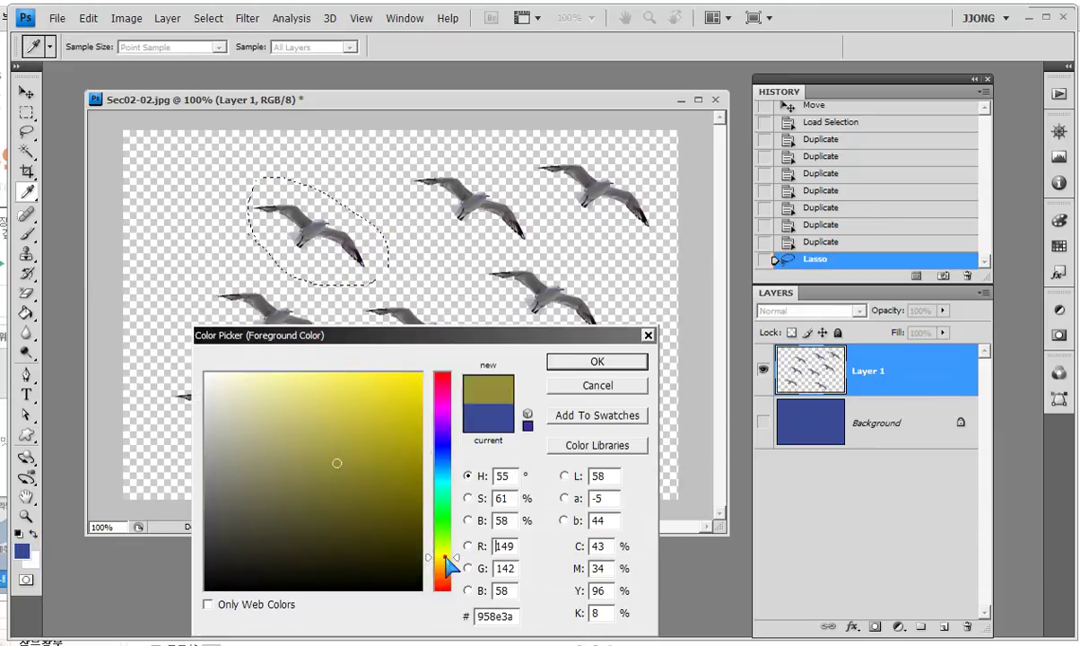
pyautogui.click(421, 373)
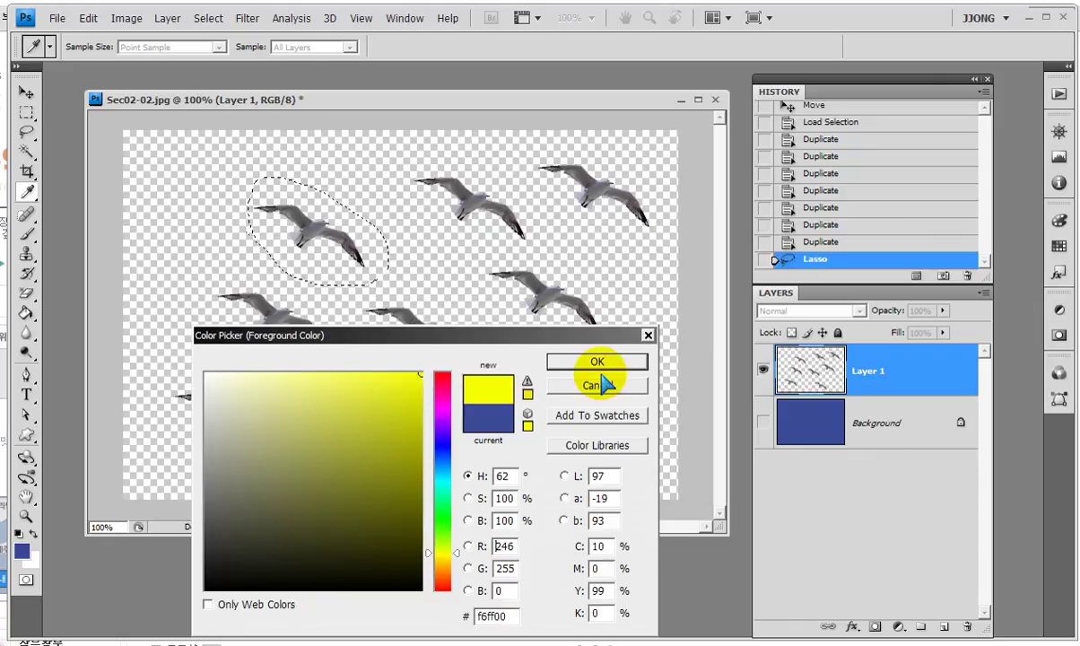
pyautogui.click(596, 361)
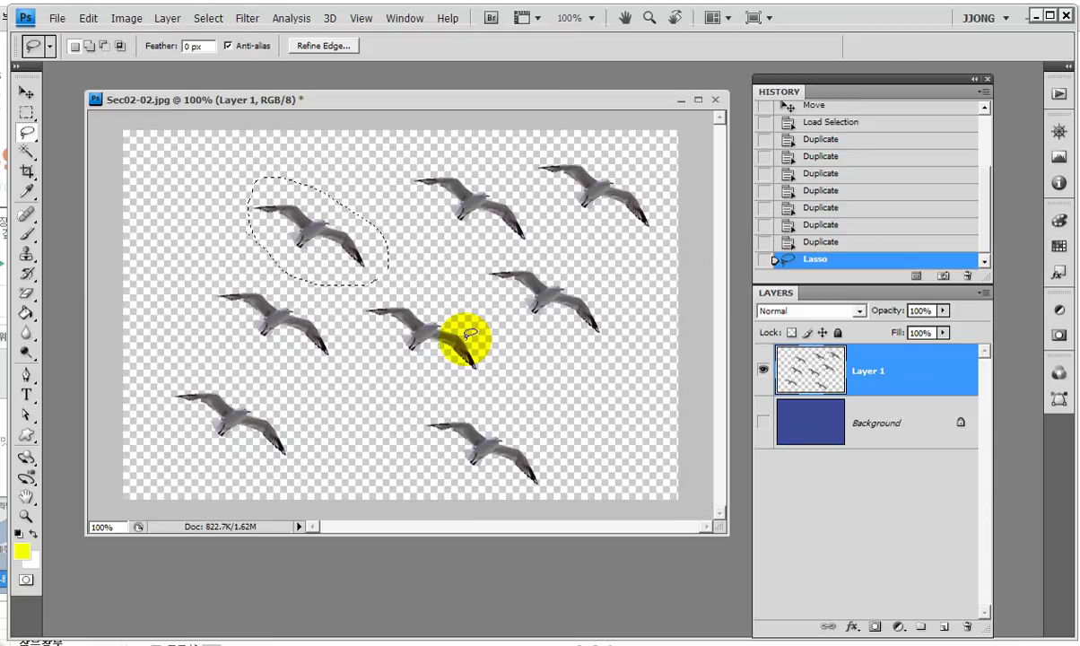
pyautogui.hotkey('alt', 'BackSpace')
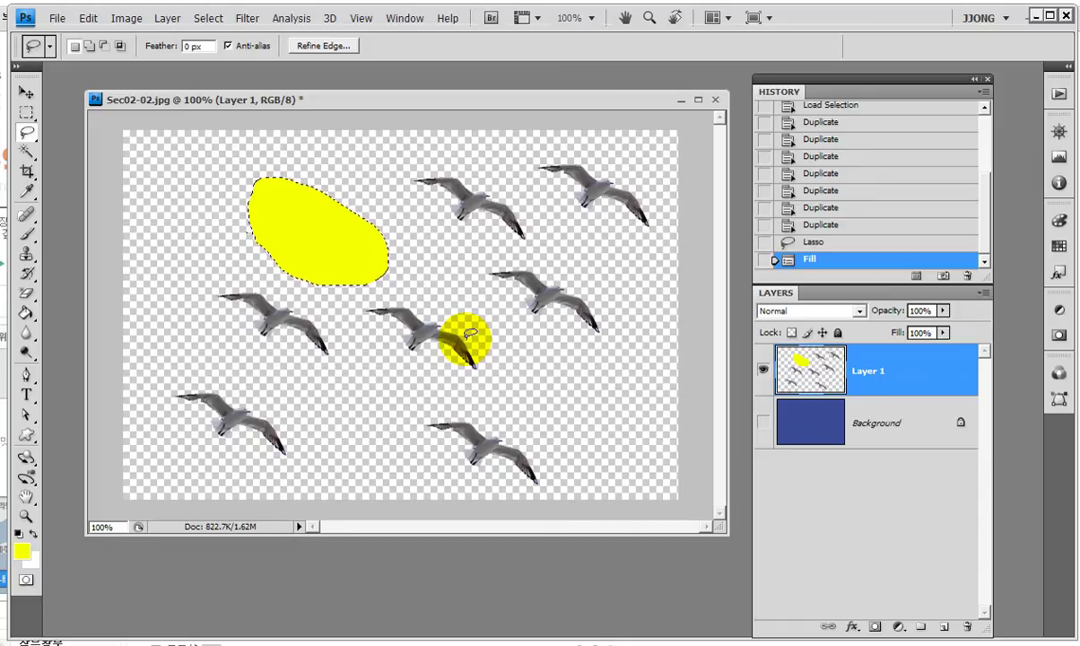
pyautogui.hotkey('ctrl', 'z')
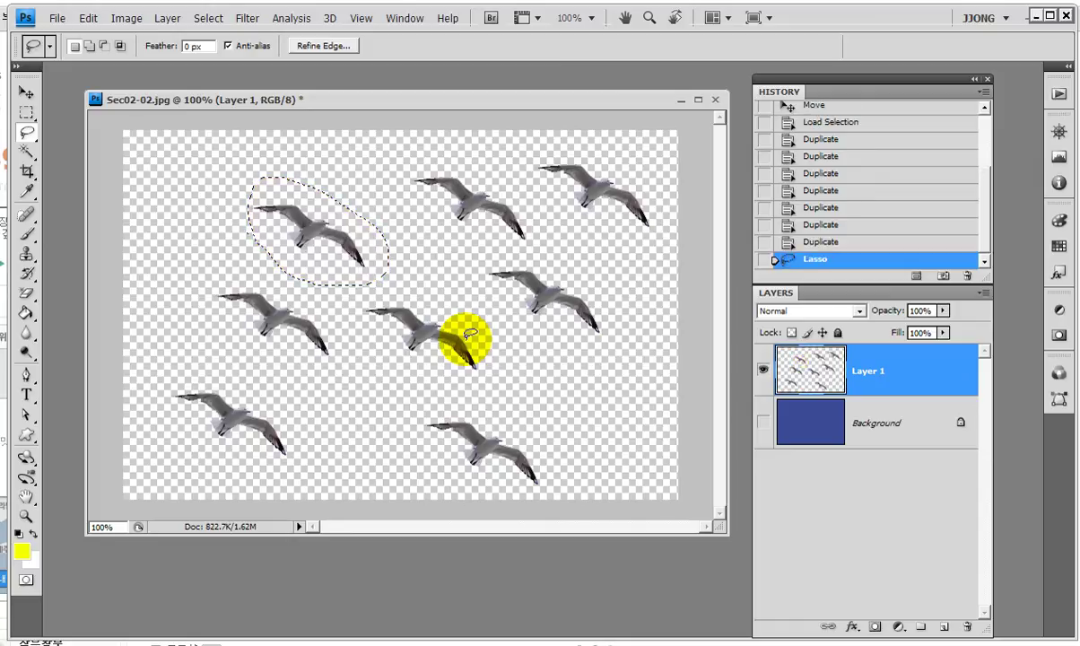
# - Lock Layer 1's transparent pixels and fill the upper-left gull solid yellow, checking it zoomed in
pyautogui.click(792, 333)
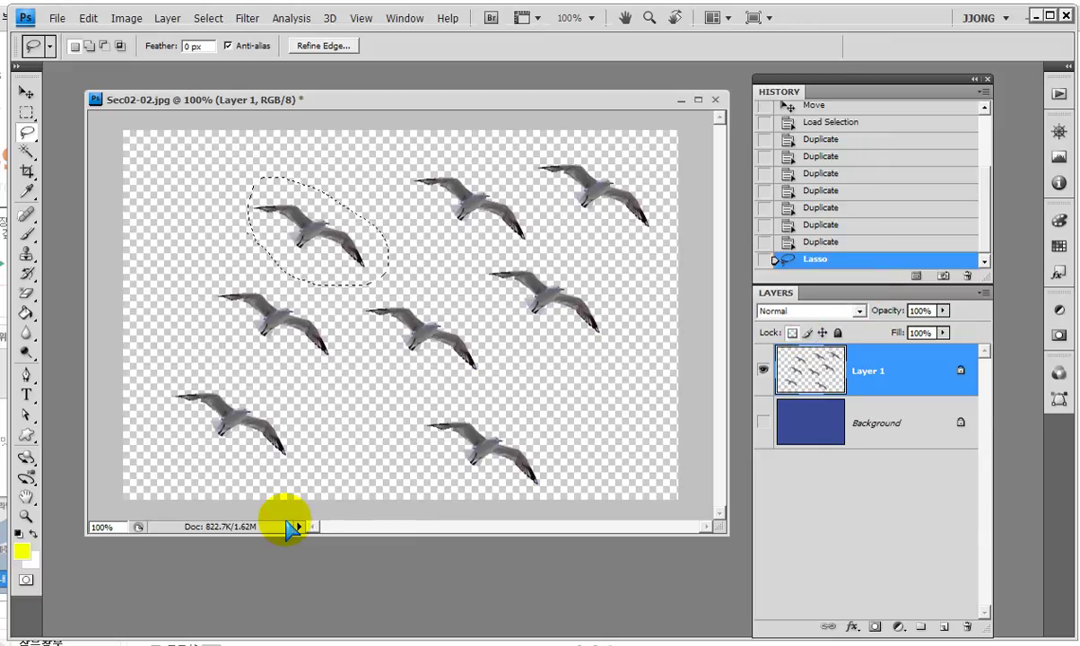
pyautogui.hotkey('alt', 'BackSpace')
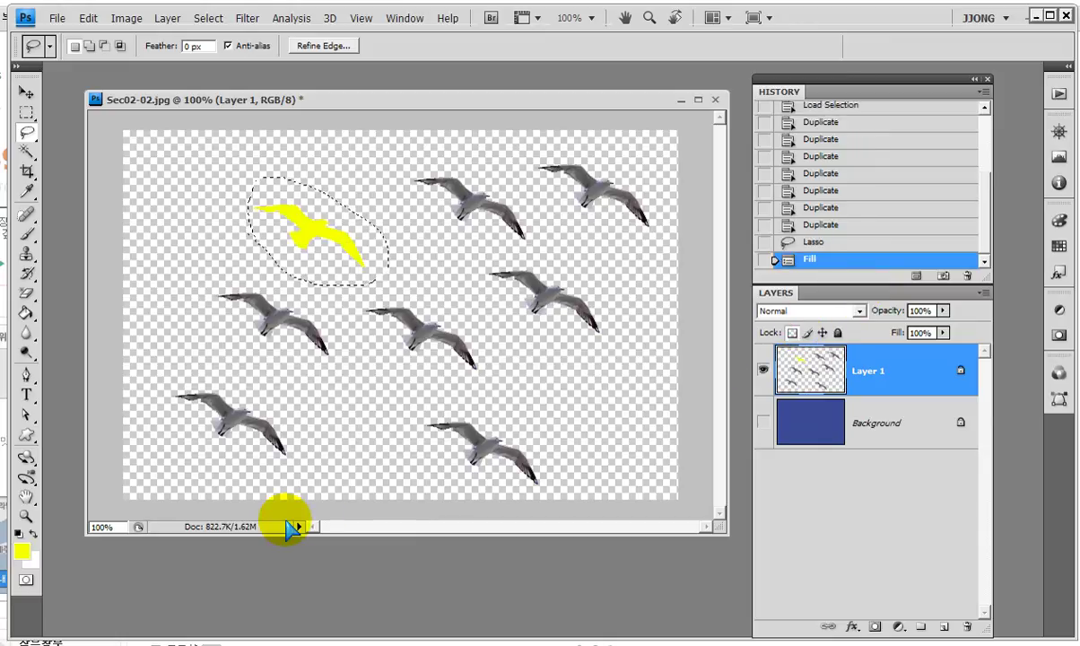
pyautogui.hotkey('ctrl', '+')
pyautogui.hotkey('ctrl', '+')
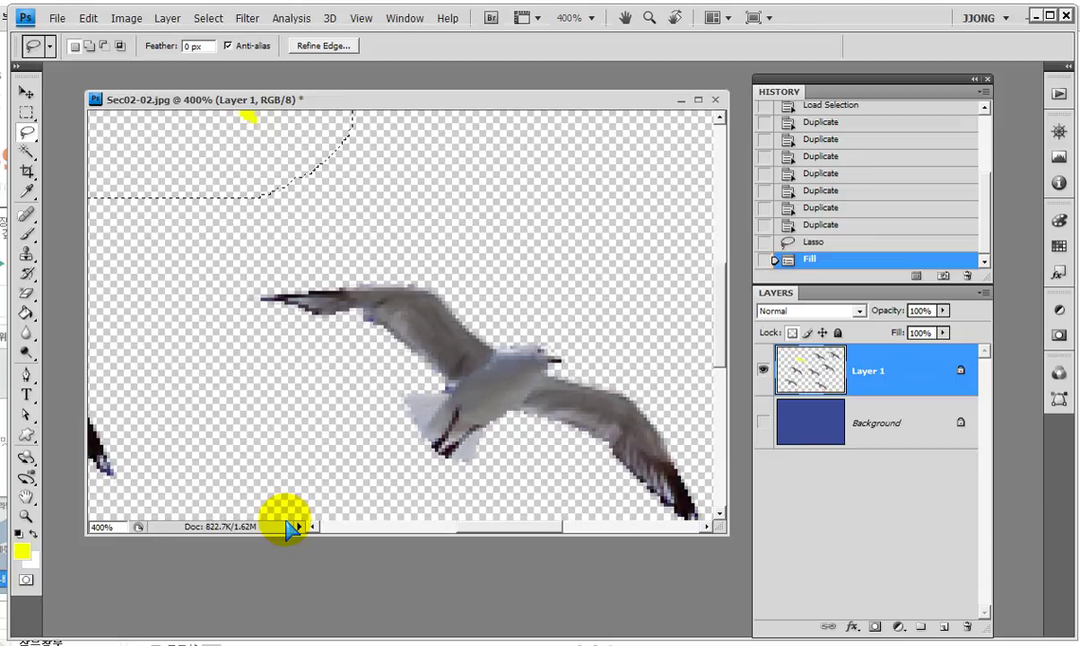
pyautogui.hotkey('ctrl', '+')
pyautogui.moveTo(471, 419); pyautogui.dragTo(485, 386)
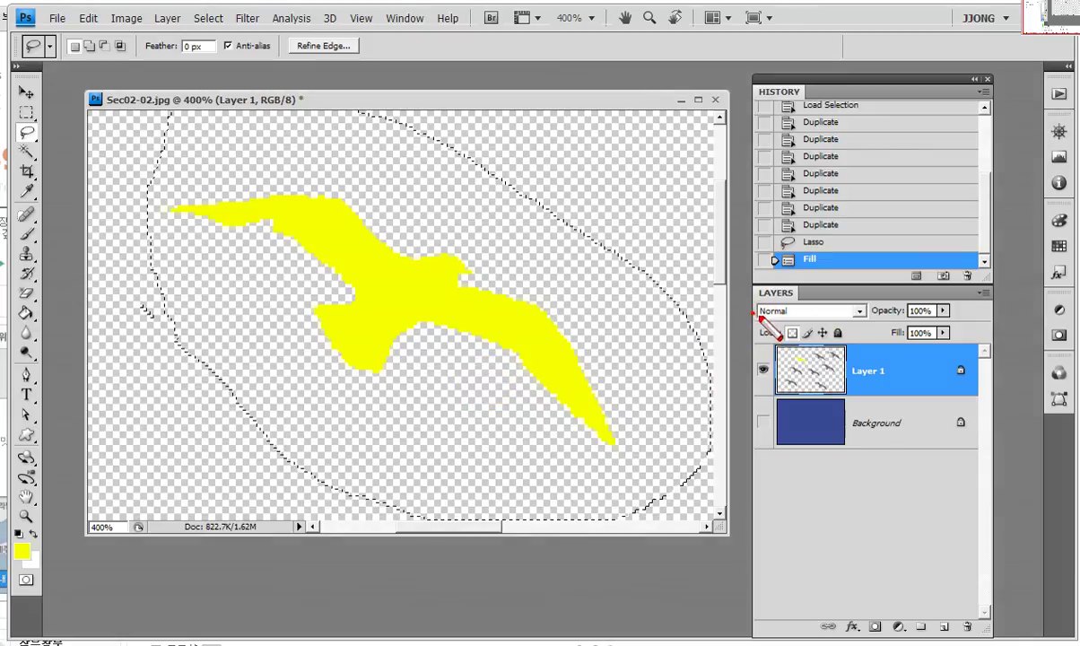
pyautogui.moveTo(749, 309); pyautogui.dragTo(849, 359)
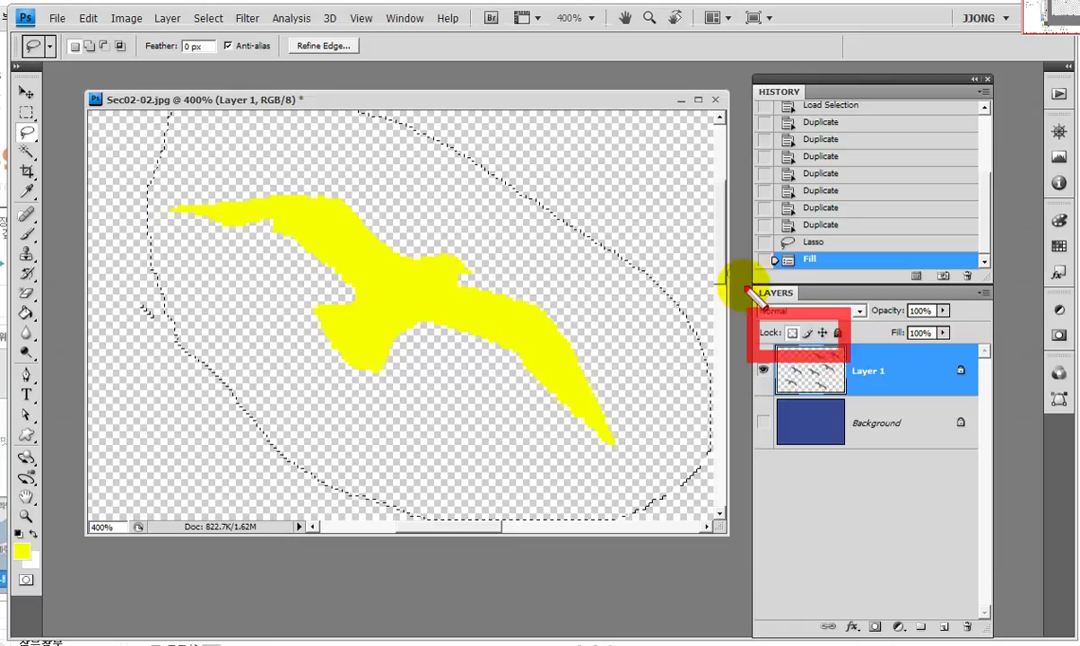
pyautogui.doubleClick(26, 515)
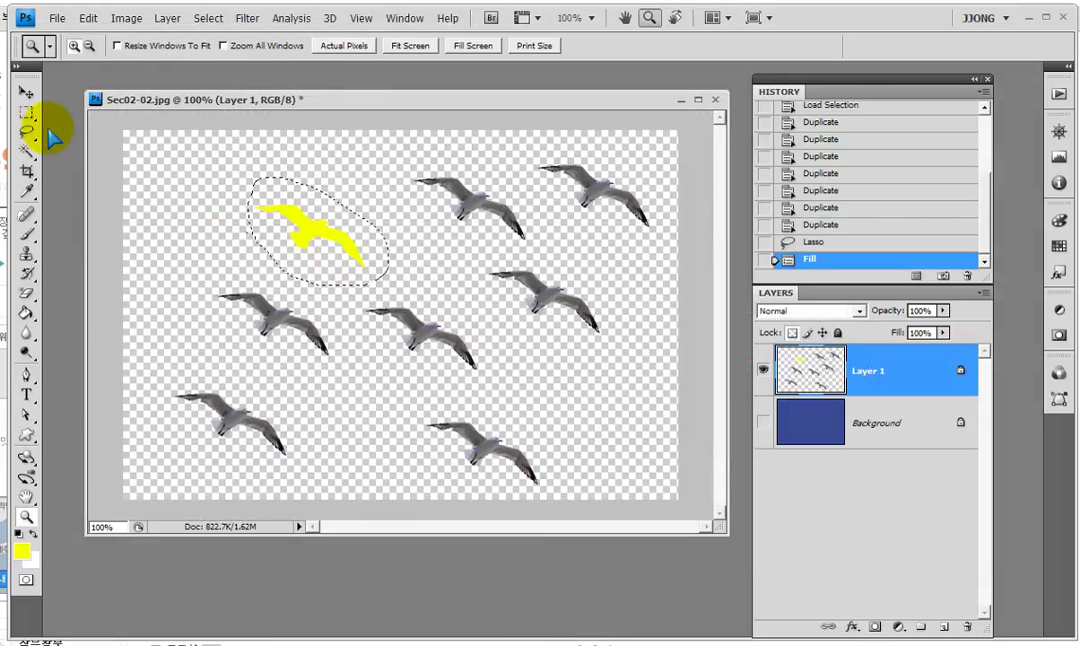
# - Lasso the middle-right gull and fill it solid purple
pyautogui.click(26, 131)
pyautogui.moveTo(485, 308); pyautogui.dragTo(485, 308)
pyautogui.click(22, 551)
pyautogui.click(446, 437)
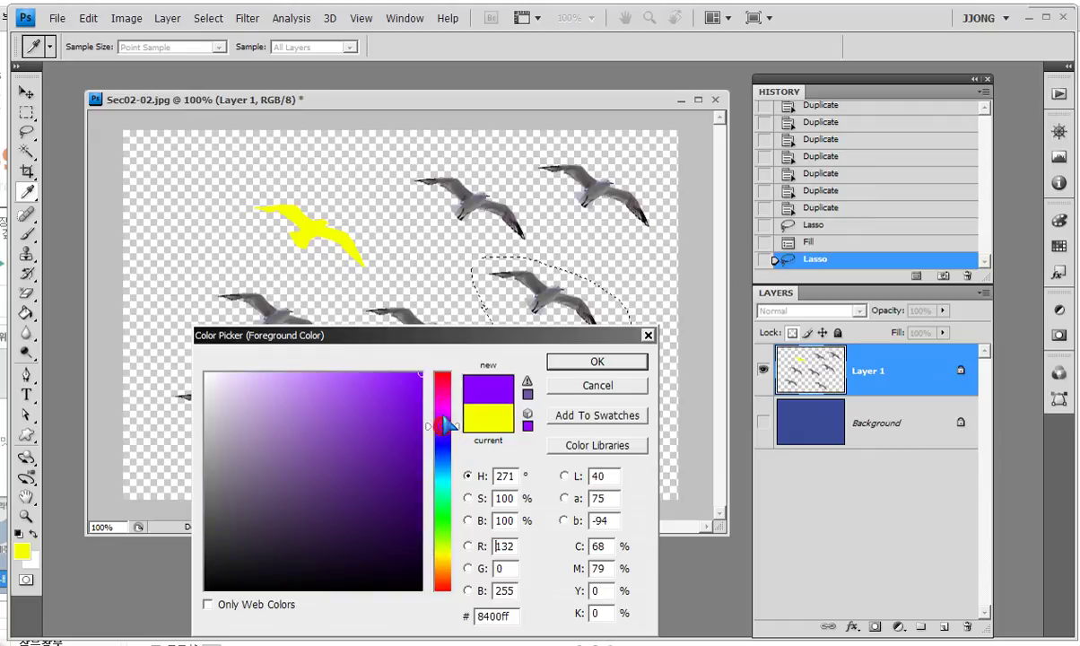
pyautogui.press('Return')
pyautogui.hotkey('alt', 'BackSpace')
# - Lasso the top-centre gull and fill it solid cyan
pyautogui.moveTo(421, 215)
pyautogui.mouseDown()
pyautogui.moveTo(534, 195)
pyautogui.moveTo(414, 215)
pyautogui.mouseUp()
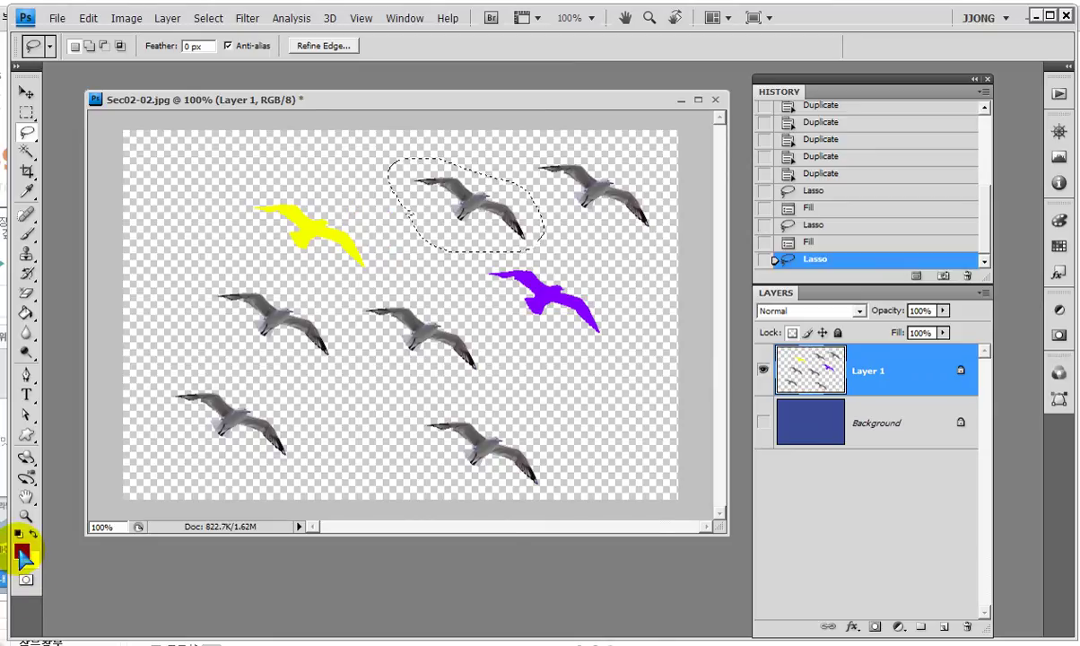
pyautogui.click(21, 551)
pyautogui.moveTo(439, 448); pyautogui.dragTo(441, 485)
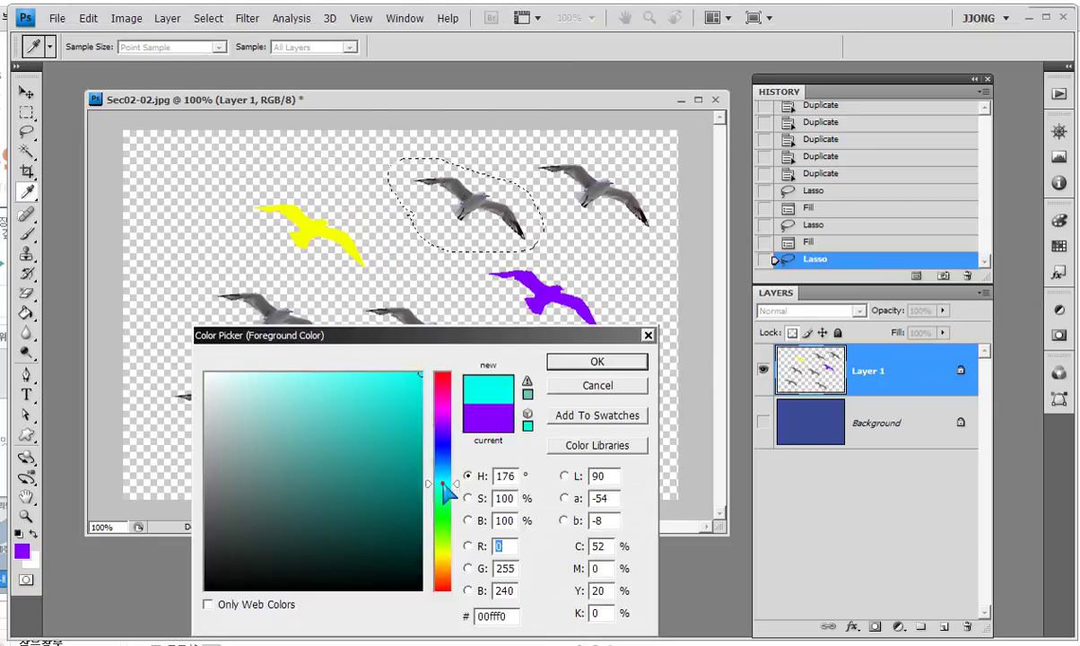
pyautogui.press('Return')
pyautogui.hotkey('alt', 'BackSpace')
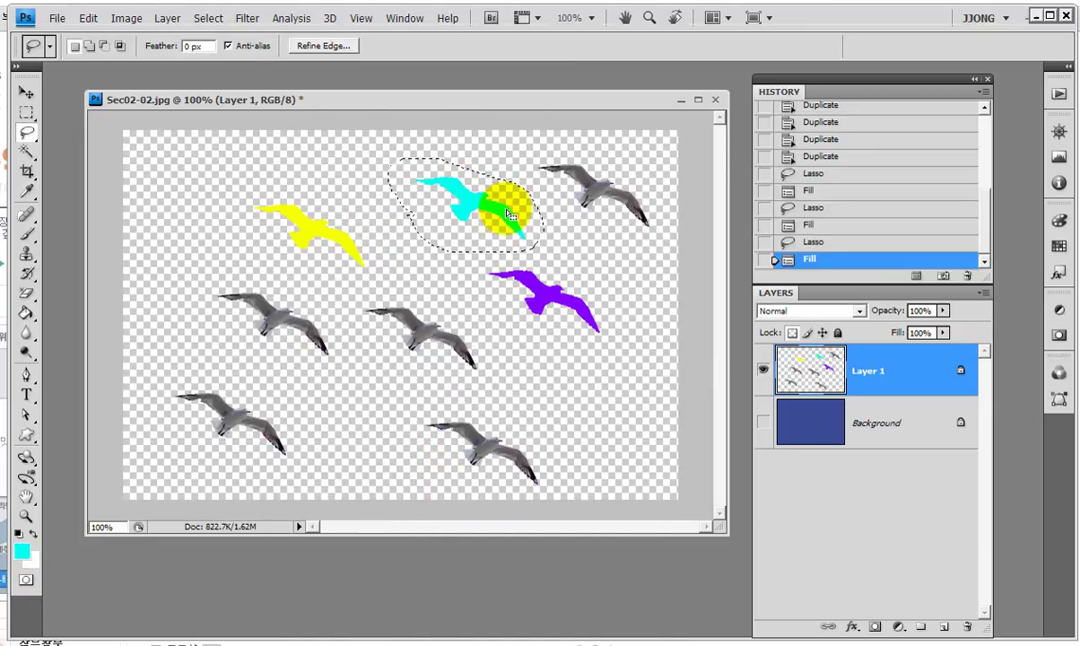
# - Lasso the middle-left gull and fill it solid red-orange
pyautogui.moveTo(269, 354)
pyautogui.mouseDown()
pyautogui.moveTo(210, 271)
pyautogui.moveTo(291, 364)
pyautogui.mouseUp()
pyautogui.click(16, 547)
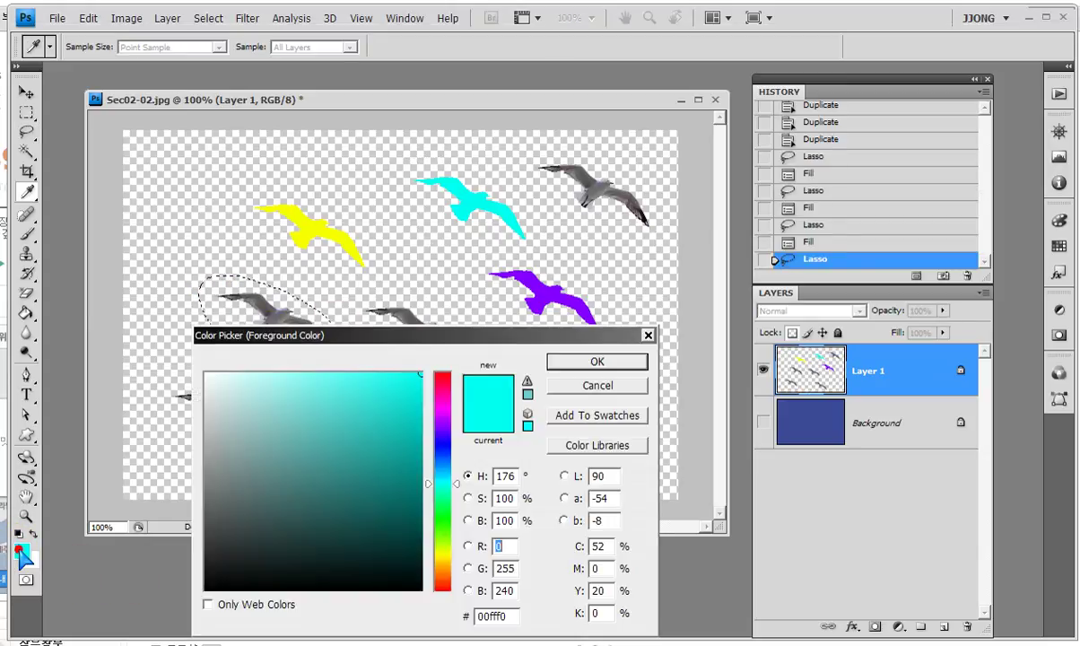
pyautogui.click(443, 578)
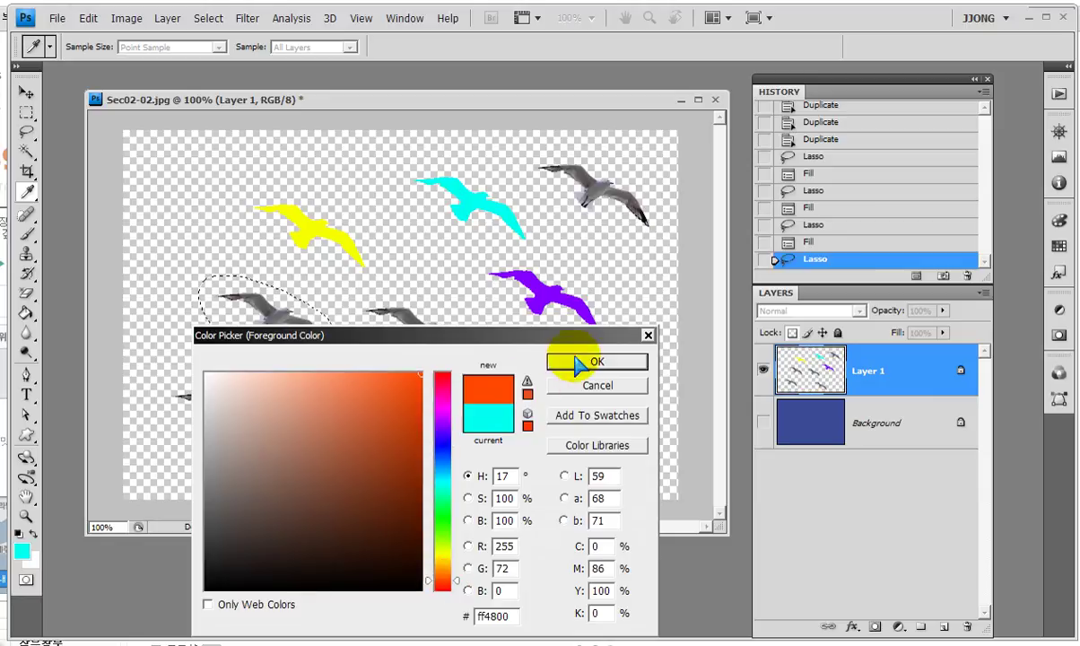
pyautogui.click(598, 361)
pyautogui.hotkey('alt', 'BackSpace')
# - Lasso the centre gull and fill it solid orange, preserving transparency
pyautogui.click(367, 345)
pyautogui.moveTo(357, 307); pyautogui.dragTo(444, 369)
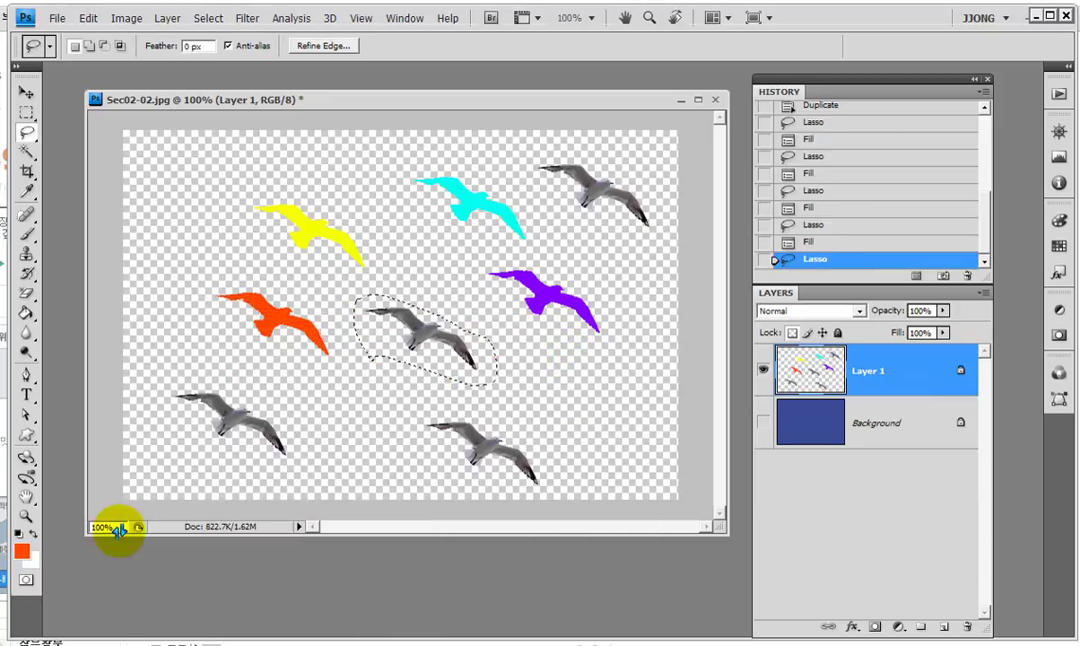
pyautogui.click(20, 548)
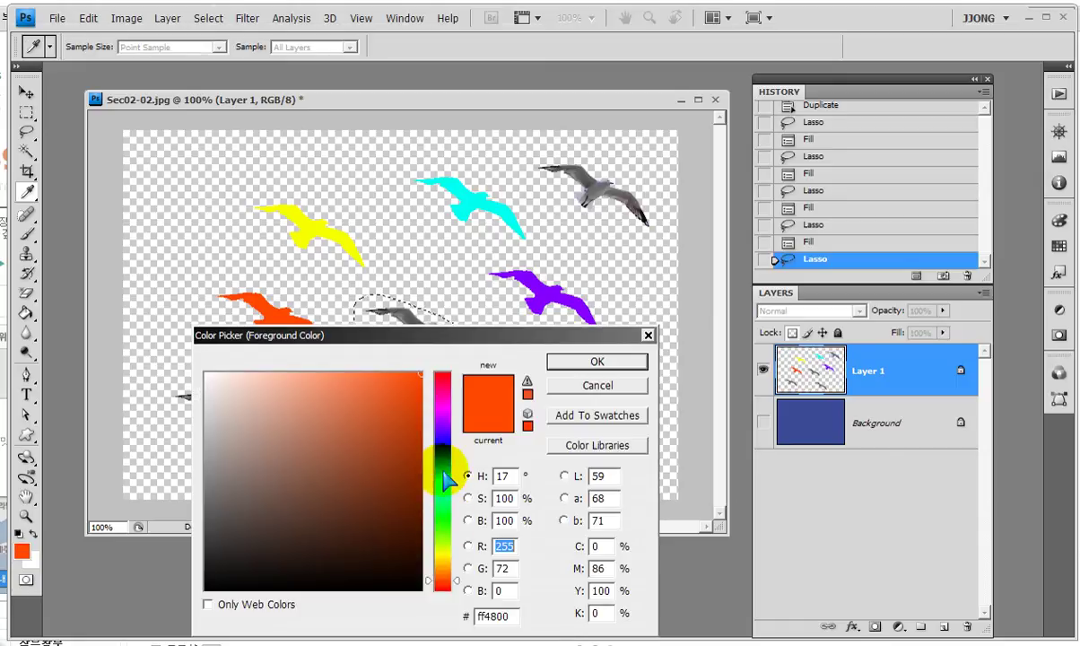
pyautogui.click(444, 391)
pyautogui.click(448, 559)
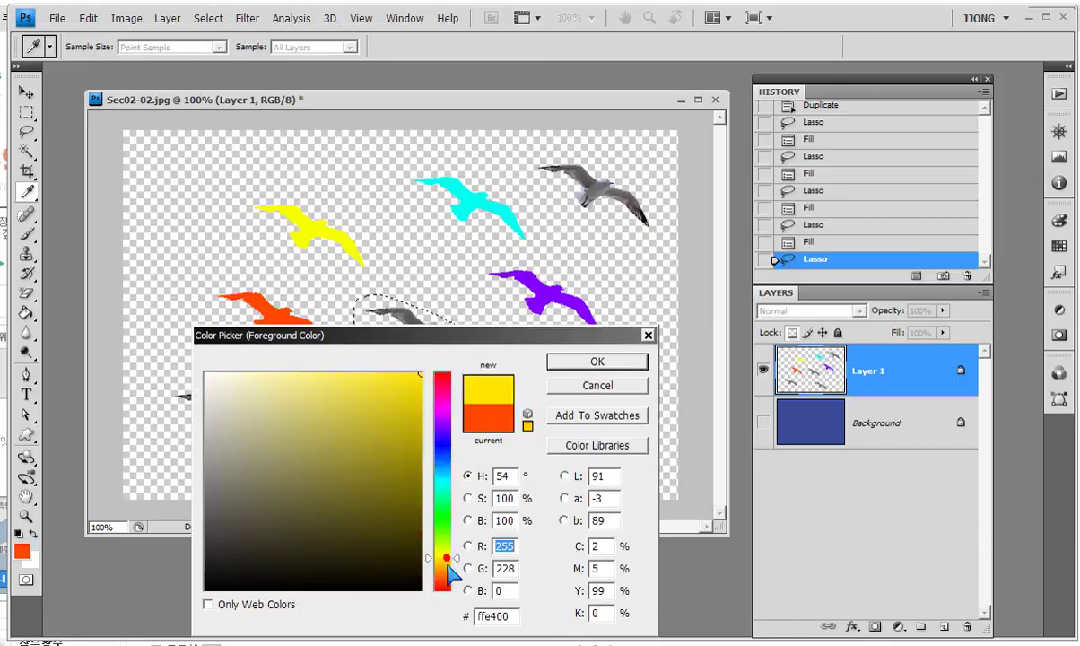
pyautogui.click(448, 570)
pyautogui.press('Return')
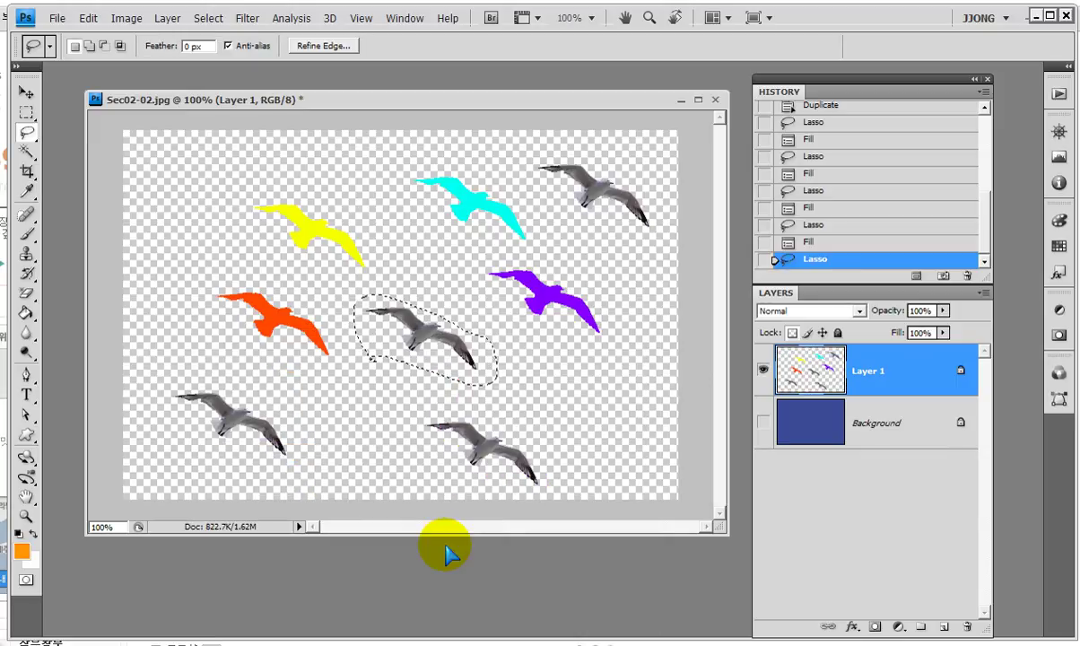
pyautogui.hotkey('shift', 'alt', 'BackSpace')
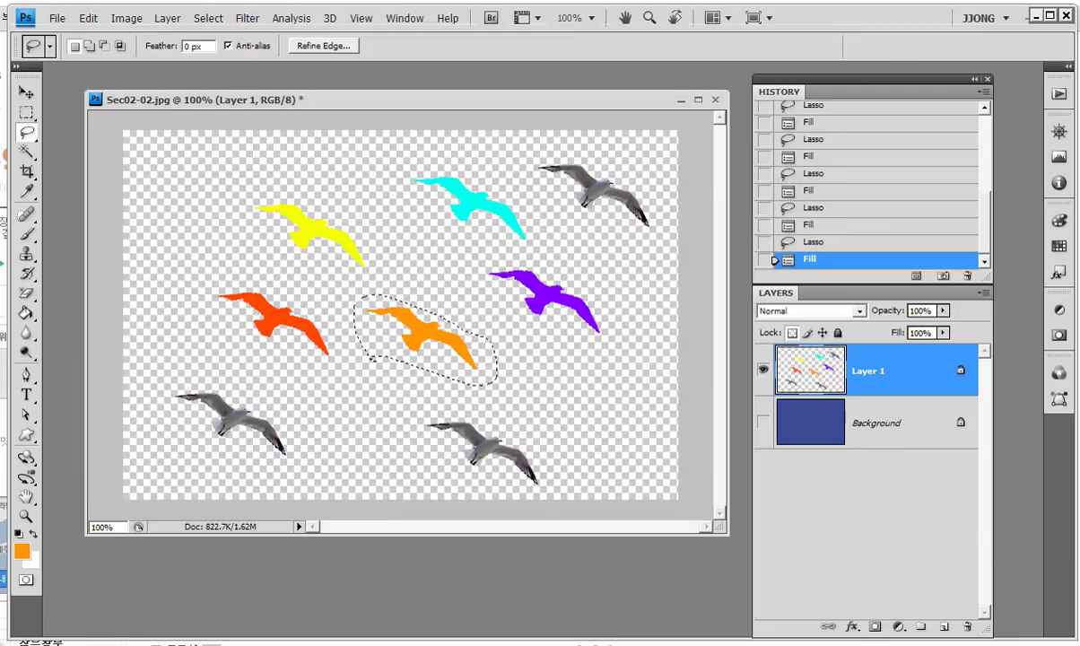
# - Turn the Background layer's visibility back on and deselect everything
pyautogui.click(763, 428)
pyautogui.hotkey('ctrl', 'd')
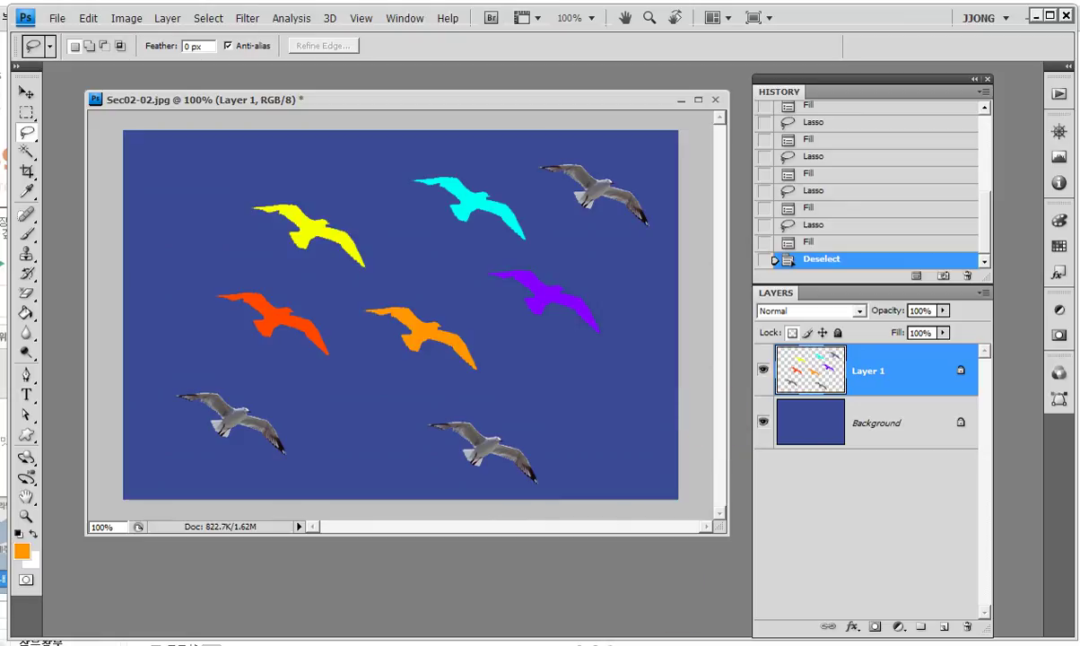